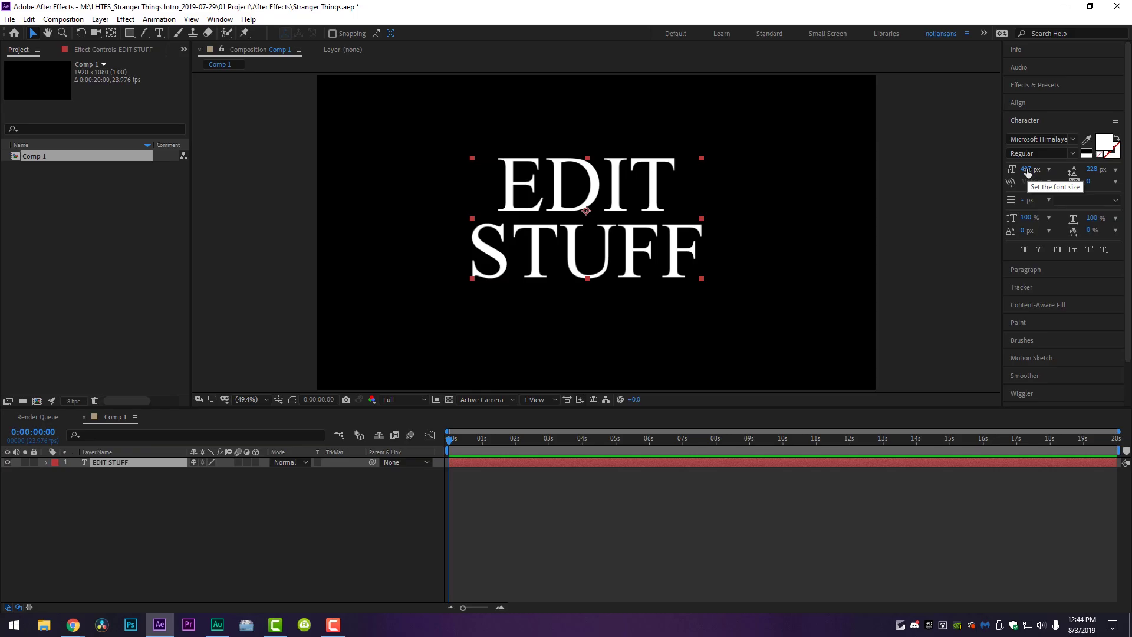
# - Enlarge the EDIT STUFF title to 529 px with 283 px leading and centre it horizontally and vertically in the composition
pyautogui.moveTo(1092, 169)
pyautogui.mouseDown()
pyautogui.moveTo(1068, 168)
pyautogui.moveTo(1120, 169)
pyautogui.moveTo(1100, 171)
pyautogui.mouseUp()
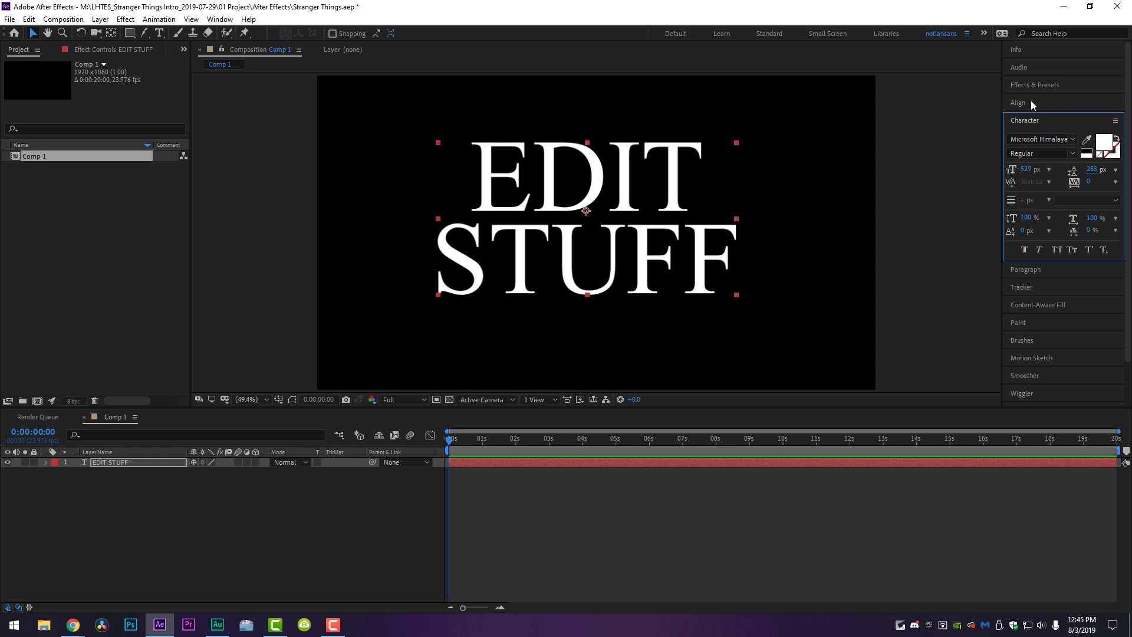
pyautogui.click(1019, 102)
pyautogui.click(1035, 133)
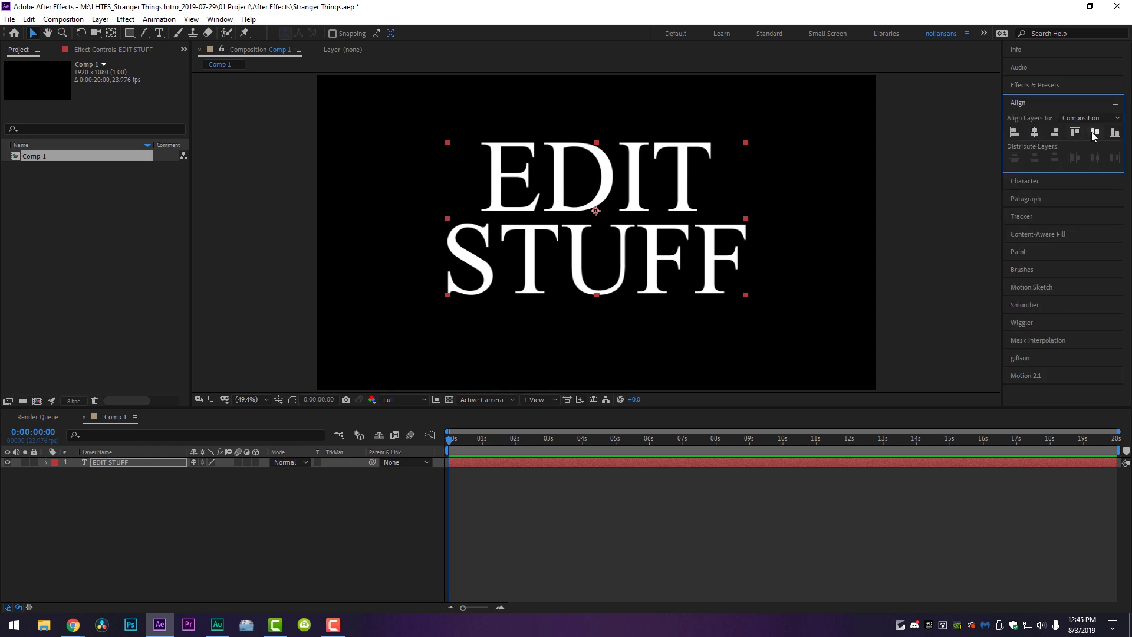
pyautogui.click(1095, 132)
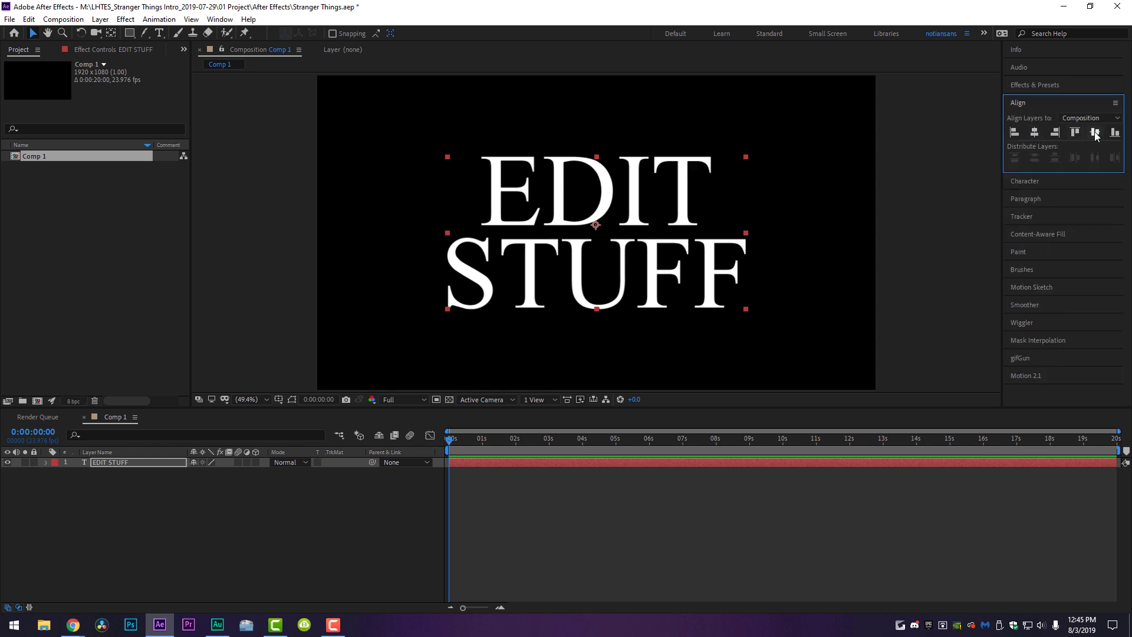
pyautogui.click(933, 187)
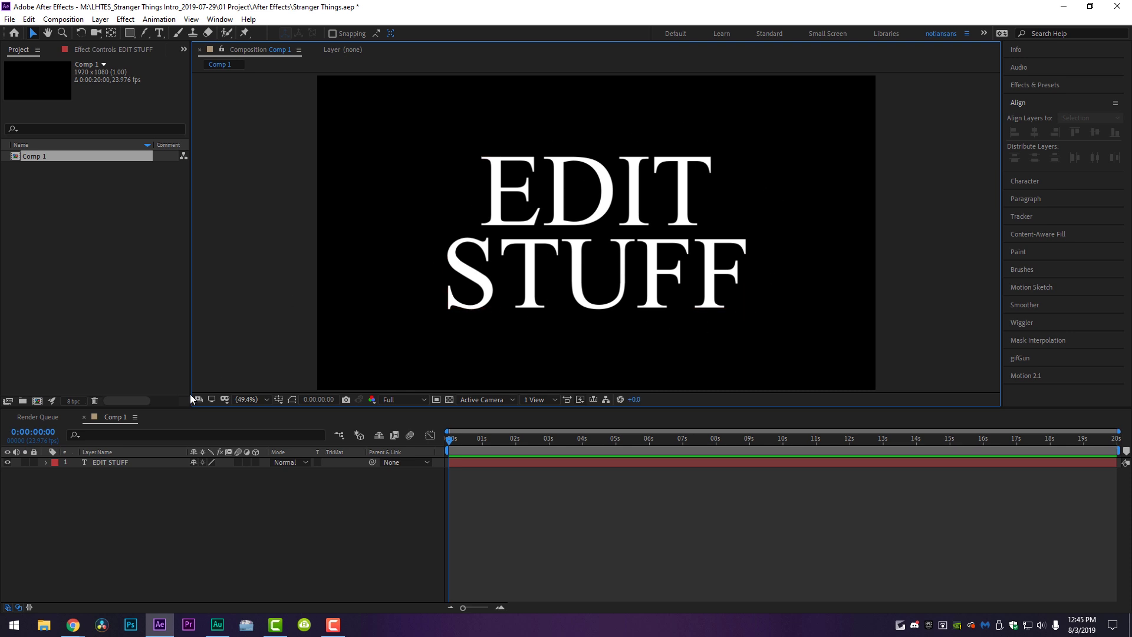
# - Create masks from the EDIT STUFF text layer and review the list of letter masks on the new outlines layer
pyautogui.click(108, 463)
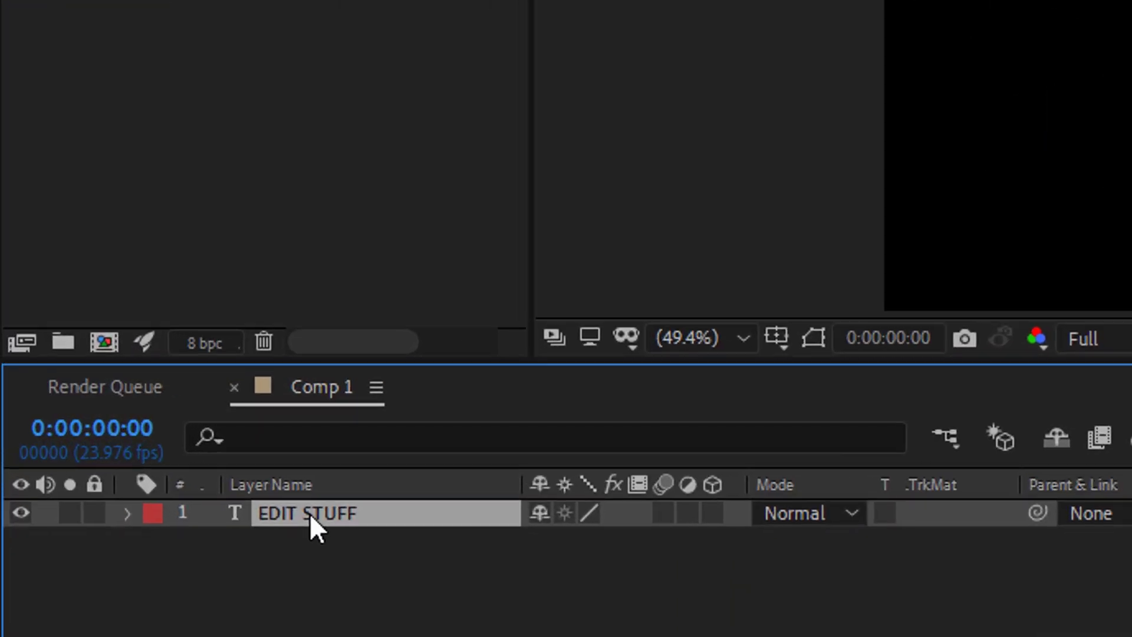
pyautogui.rightClick(110, 462)
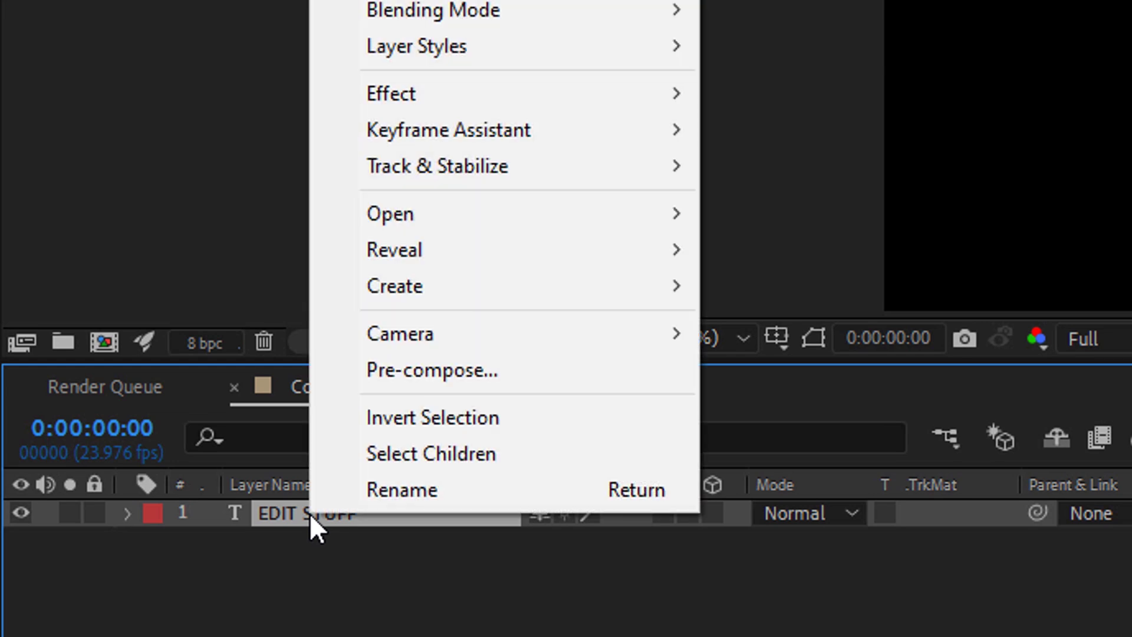
pyautogui.moveTo(460, 298)
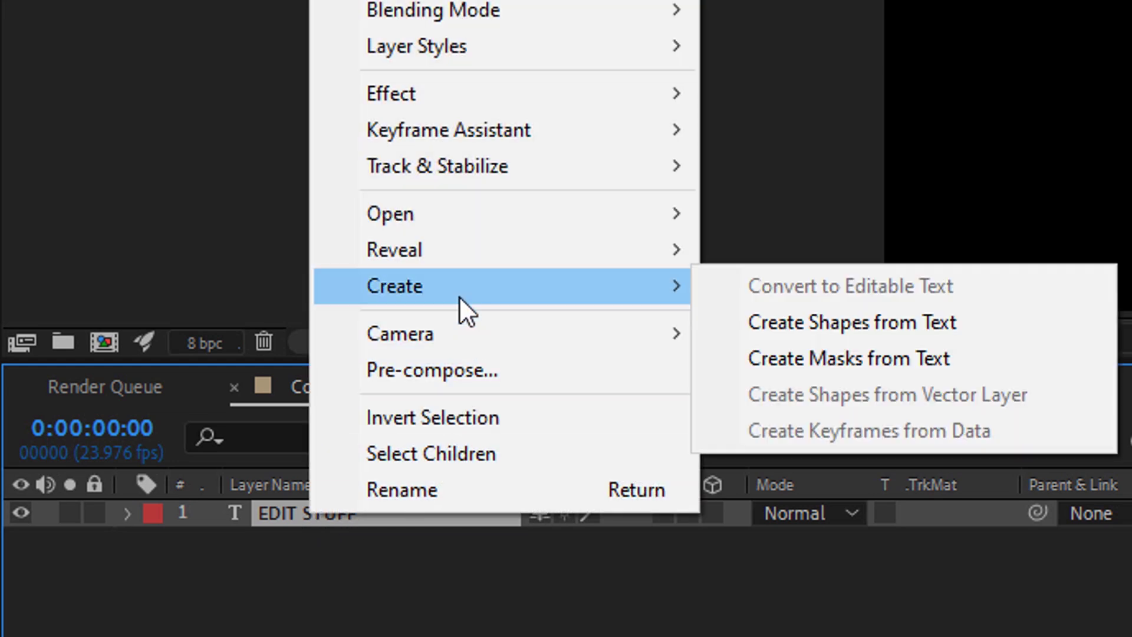
pyautogui.click(848, 362)
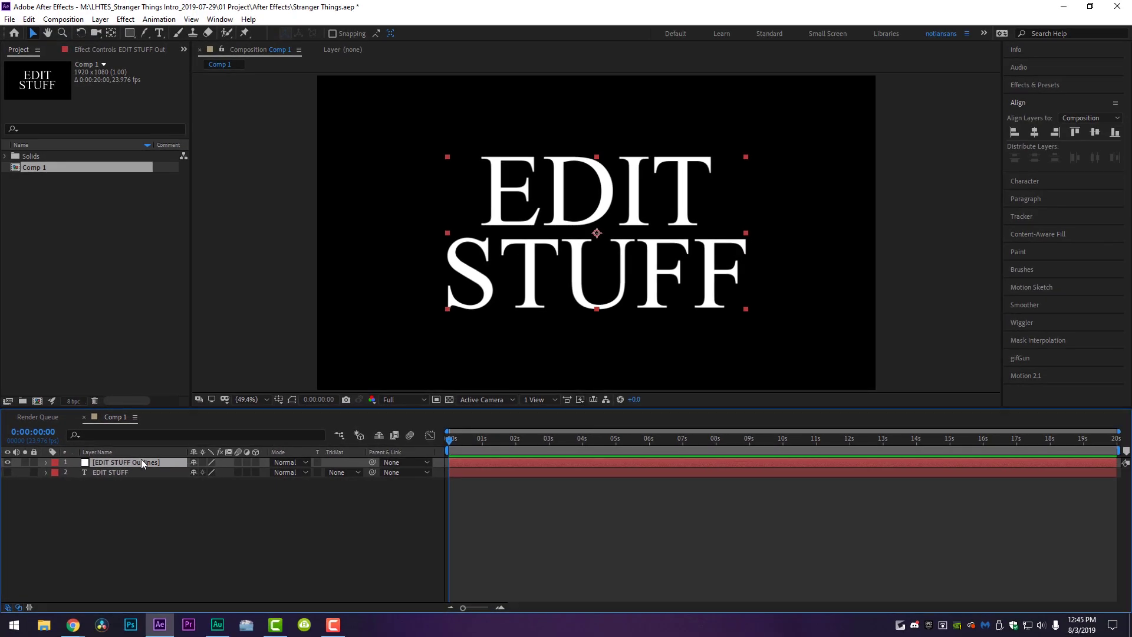
pyautogui.click(45, 462)
pyautogui.click(56, 472)
pyautogui.moveTo(90, 481); pyautogui.dragTo(94, 571)
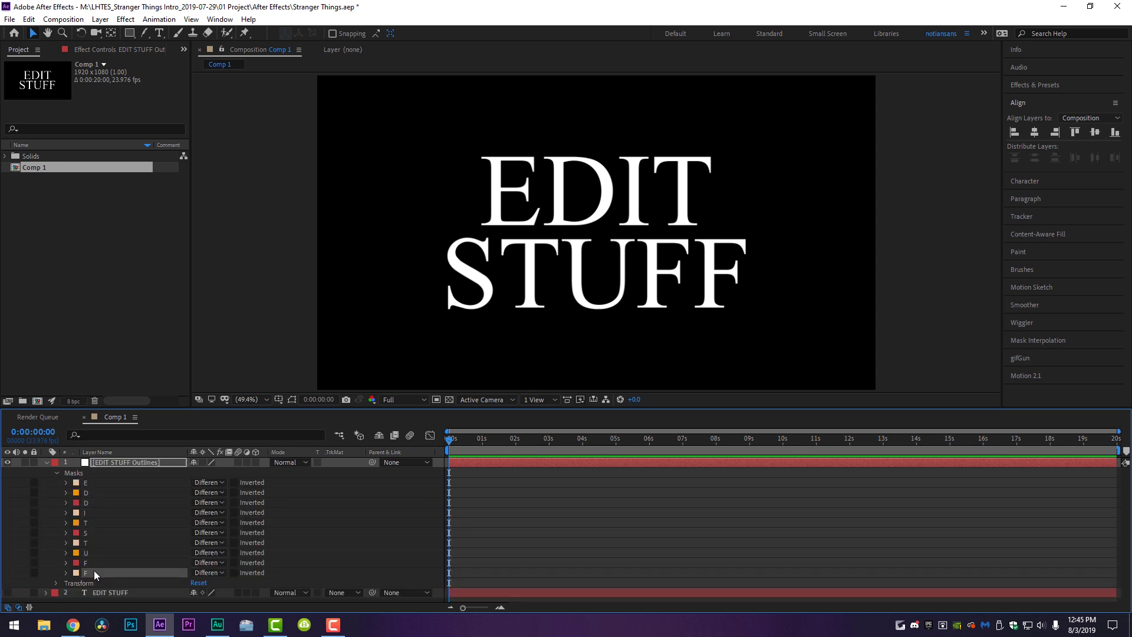
pyautogui.click(46, 462)
# - Duplicate the EDIT STUFF Outlines layer eight times, so there is one outlines layer for each letter
pyautogui.click(123, 462)
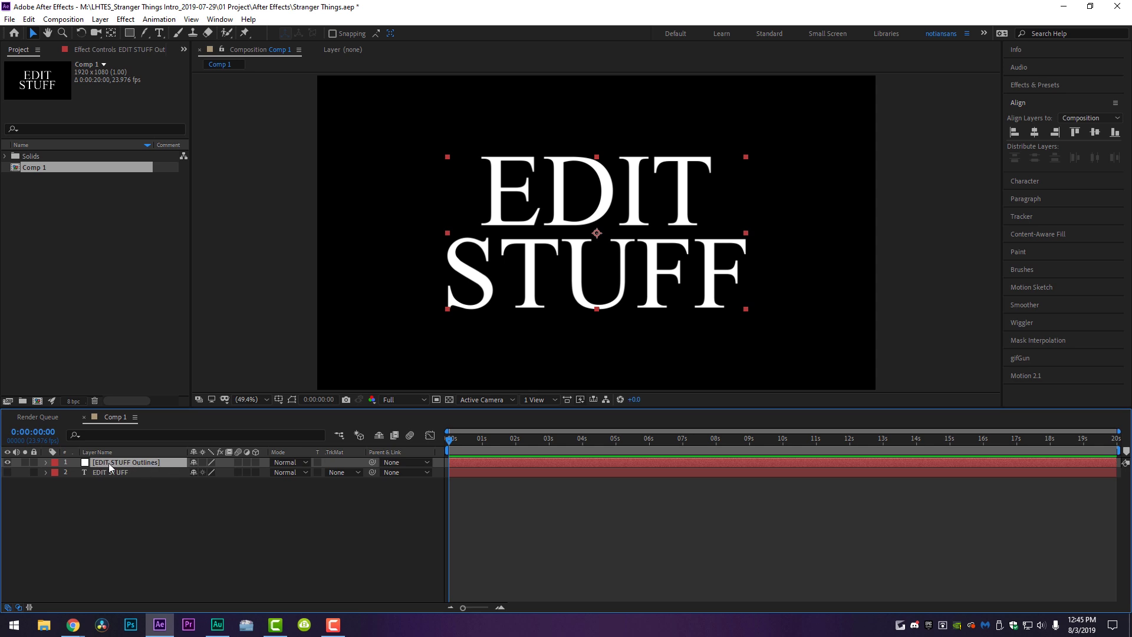
pyautogui.hotkey('ctrl', 'd')
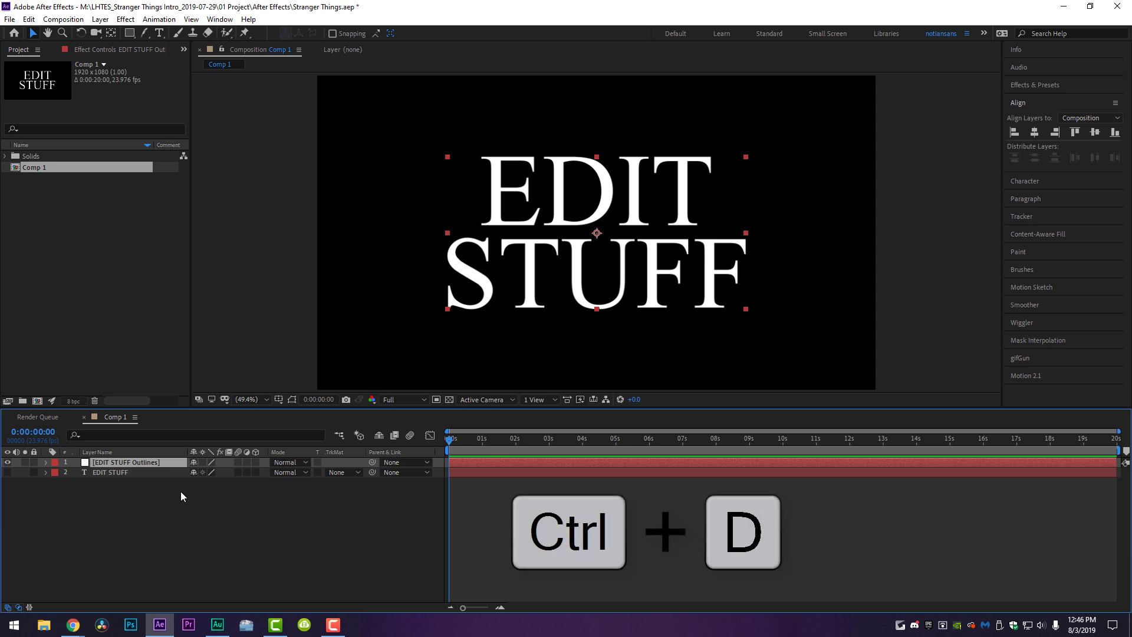
pyautogui.hotkey('ctrl', 'd')
pyautogui.hotkey('ctrl', 'd')
pyautogui.hotkey('ctrl', 'd')
pyautogui.hotkey('ctrl', 'd')
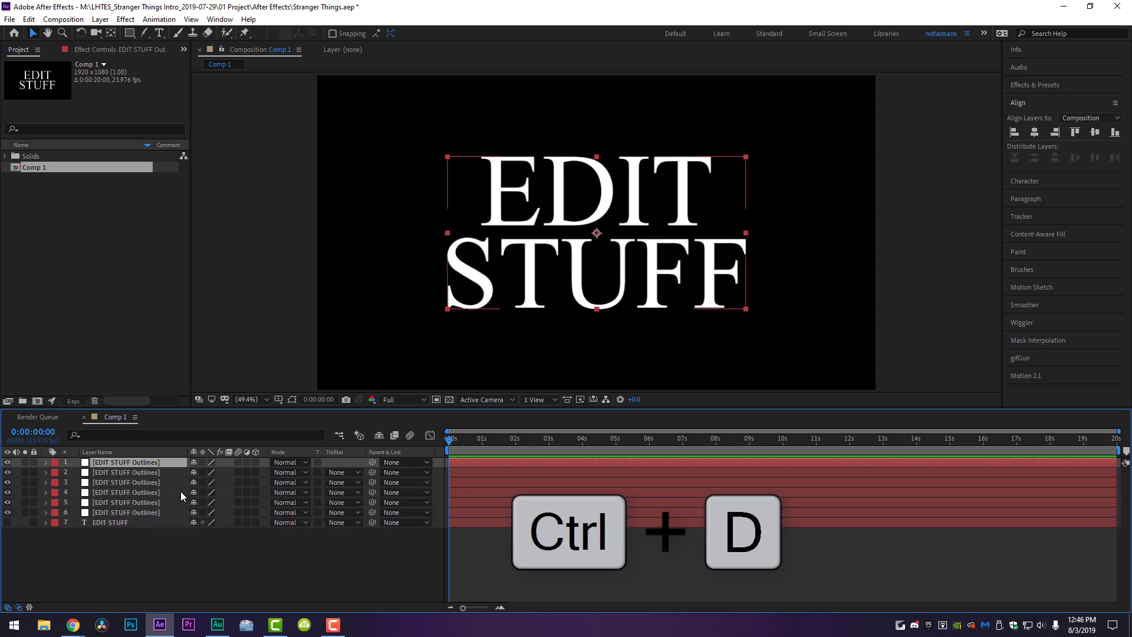
pyautogui.hotkey('ctrl', 'd')
pyautogui.hotkey('ctrl', 'd')
pyautogui.hotkey('ctrl', 'd')
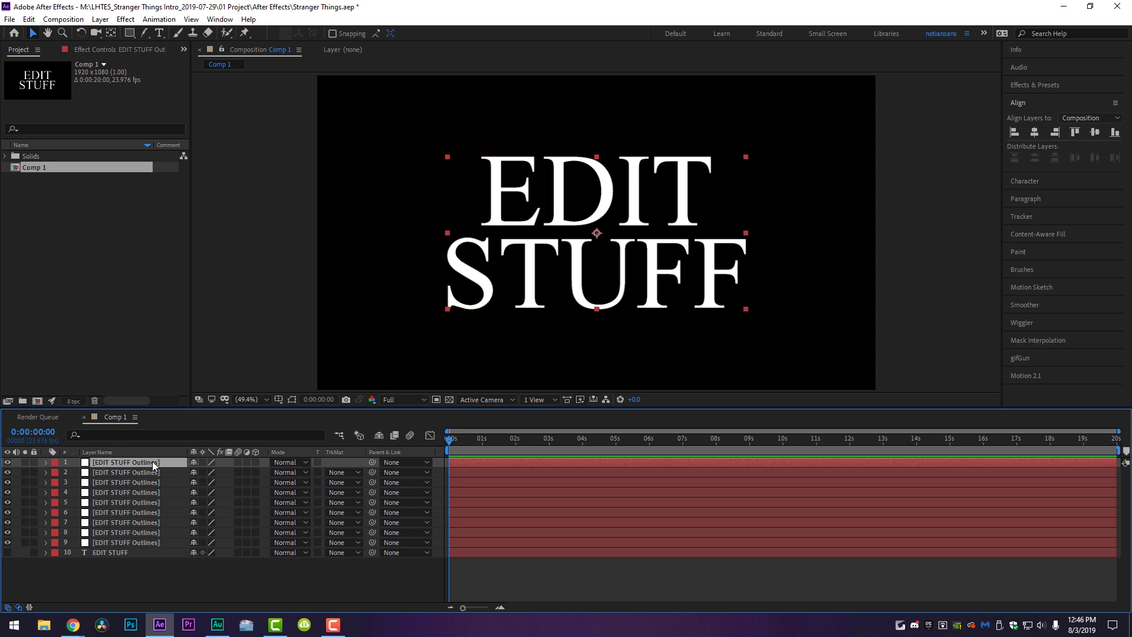
# - Rename the four lowest outlines layers, from layer 9 up to layer 6, as E, D, I and T
pyautogui.moveTo(128, 544); pyautogui.dragTo(127, 464)
pyautogui.click(115, 543)
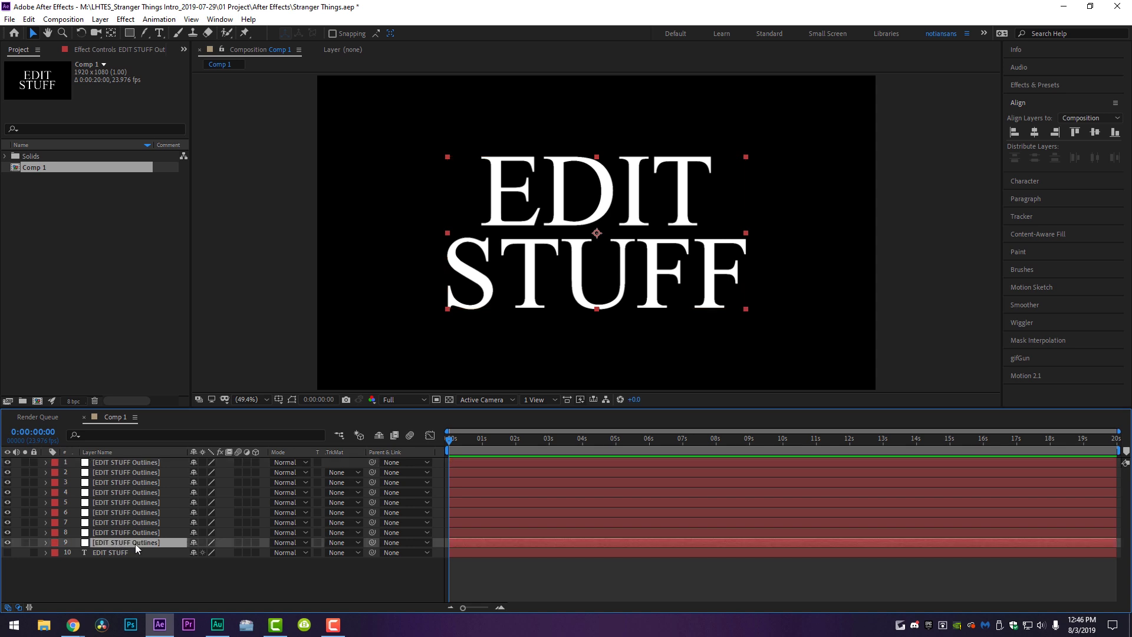
pyautogui.press('Return')
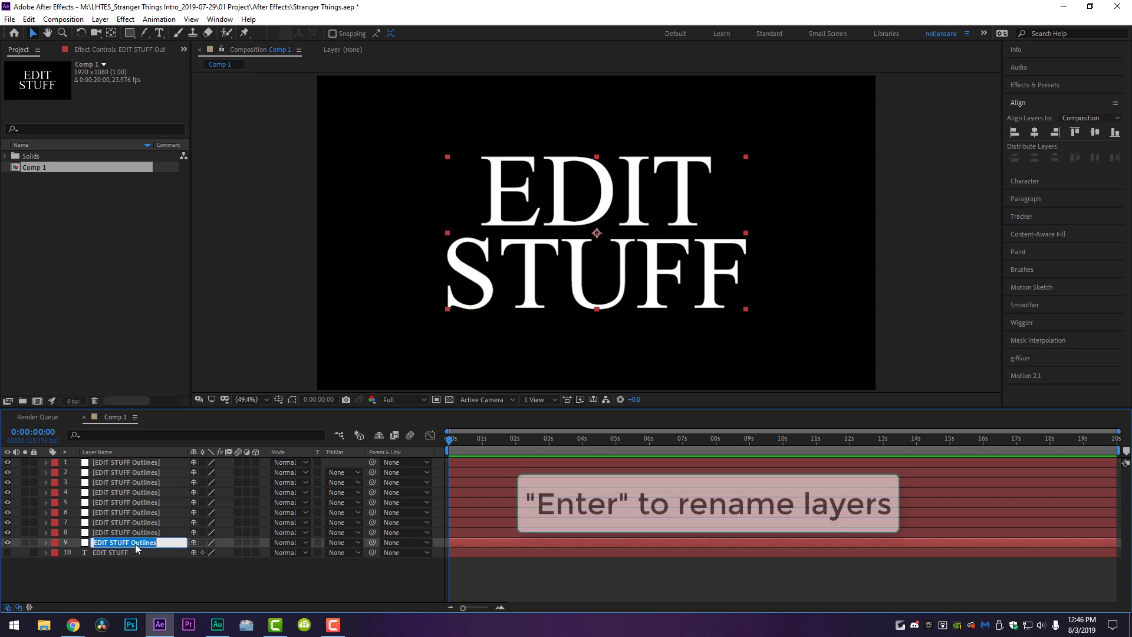
pyautogui.write('E')
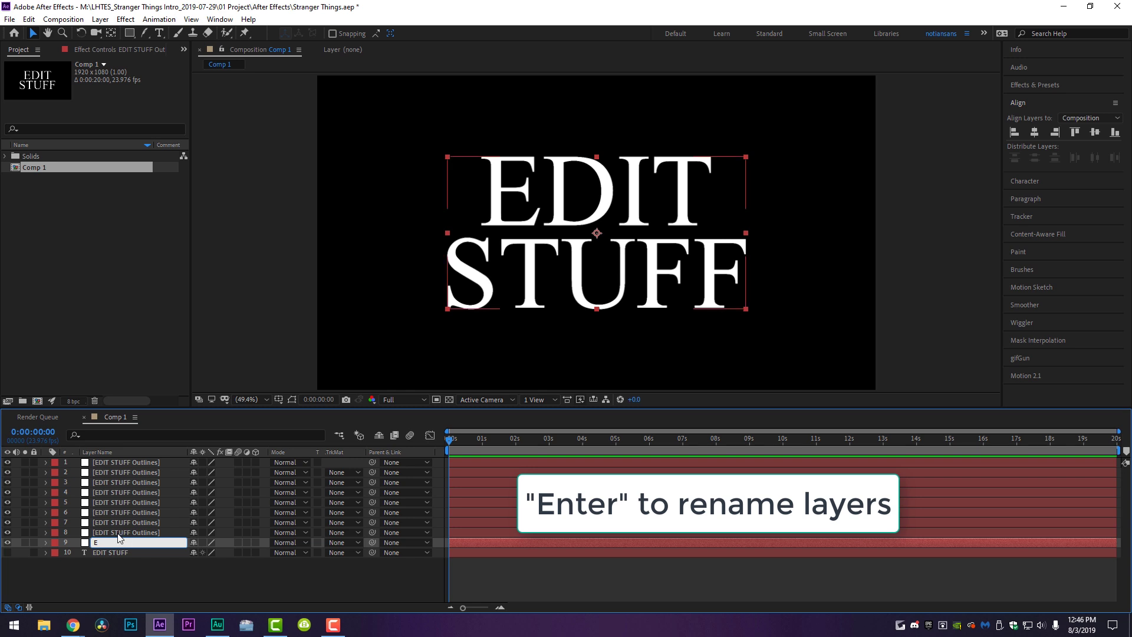
pyautogui.click(118, 533)
pyautogui.press('Return')
pyautogui.write('D')
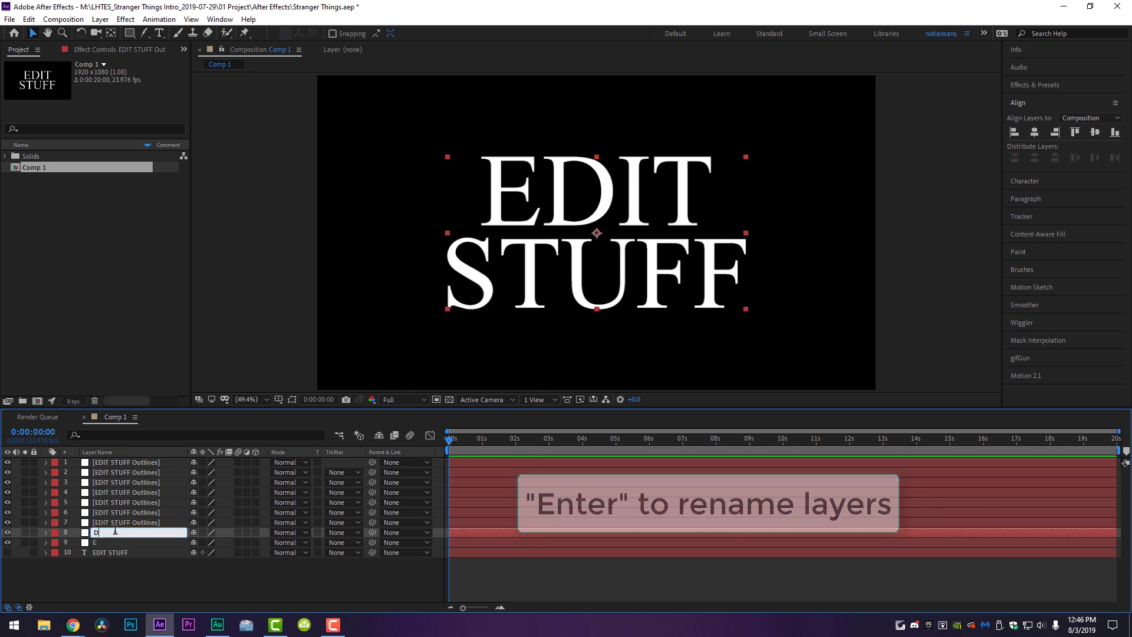
pyautogui.click(115, 522)
pyautogui.press('Return')
pyautogui.write('I')
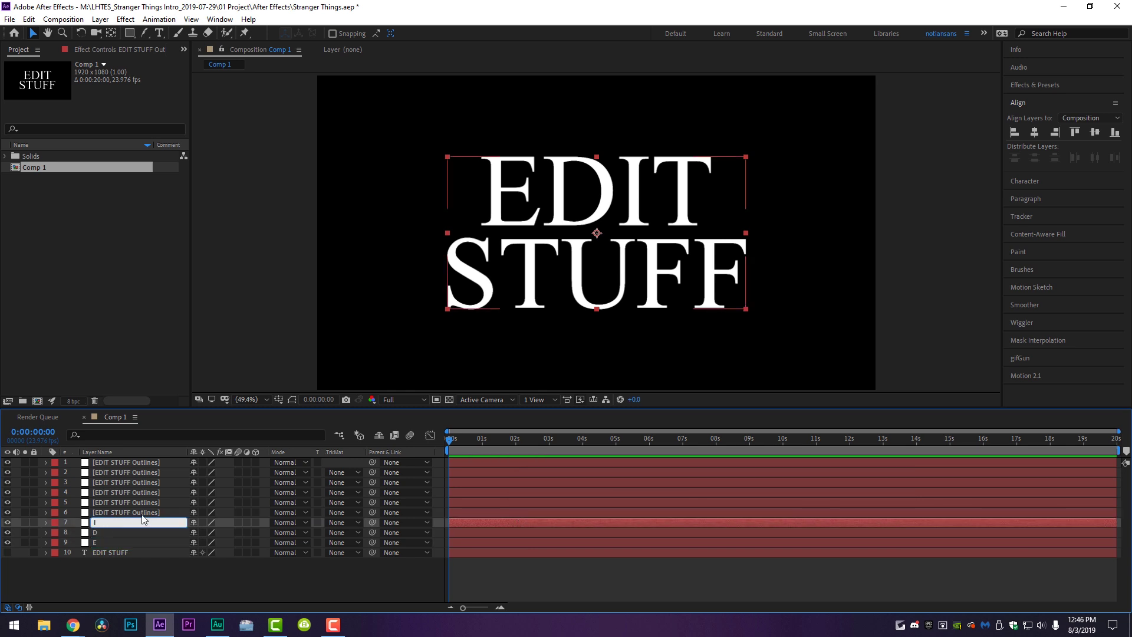
pyautogui.click(122, 513)
pyautogui.press('Return')
pyautogui.write('T')
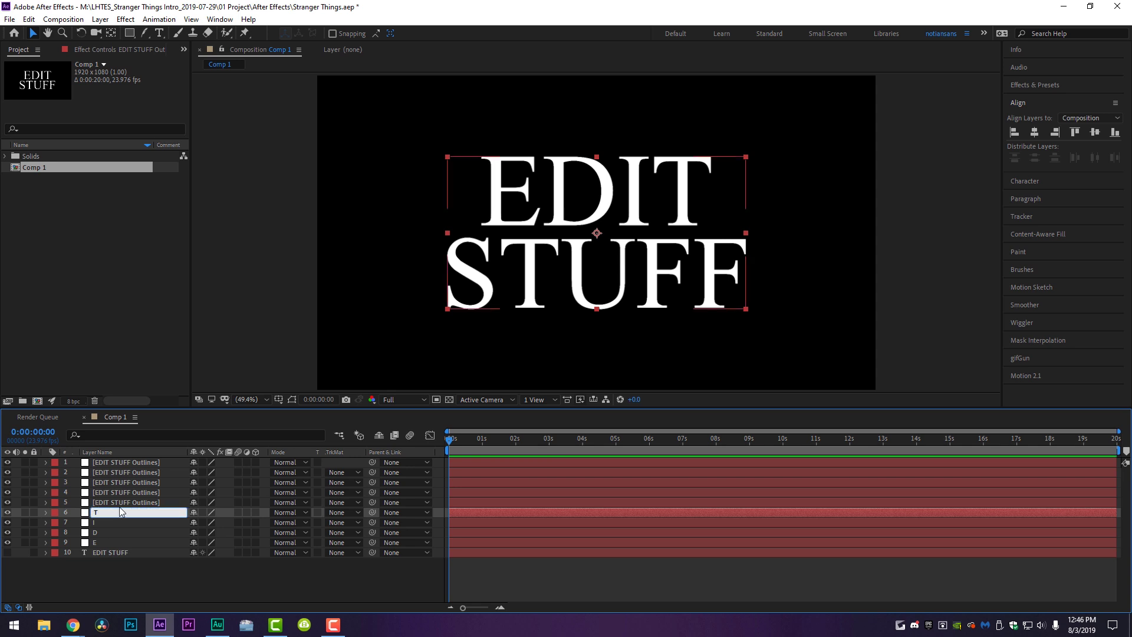
# - Rename the remaining outlines layers, from layer 5 up to layer 1, as S, T, U, F and F2
pyautogui.click(119, 503)
pyautogui.press('Return')
pyautogui.write('S')
pyautogui.click(118, 492)
pyautogui.press('Return')
pyautogui.write('T')
pyautogui.click(116, 483)
pyautogui.press('Return')
pyautogui.press('Return')
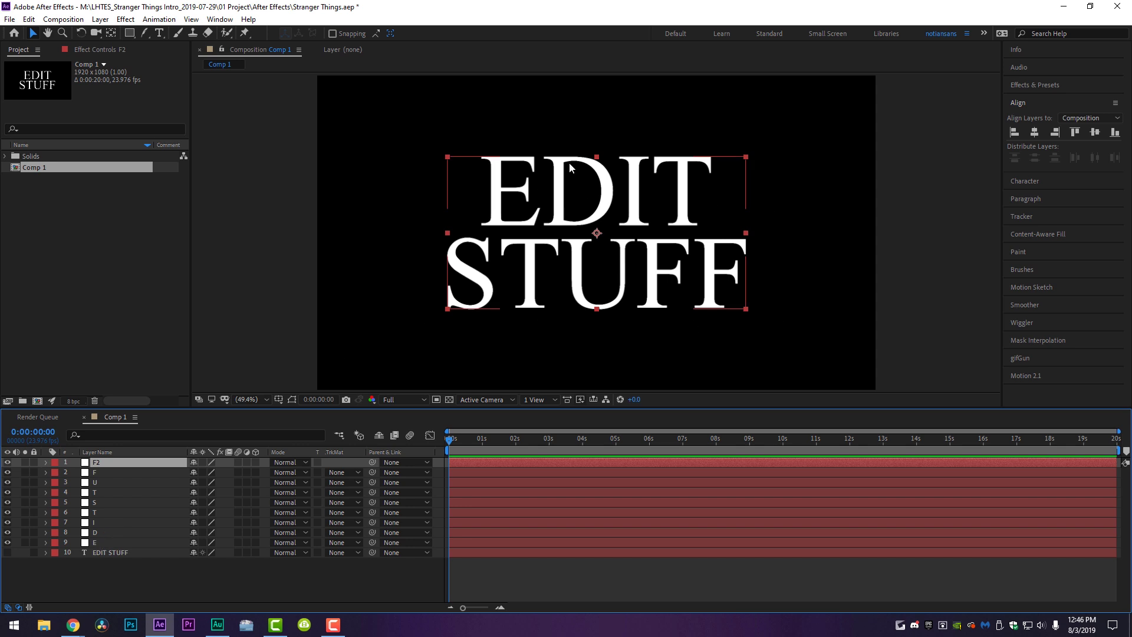
# - Change the label colour of the four layers of the word EDIT, layers 6 to 9, to pink
pyautogui.click(99, 543)
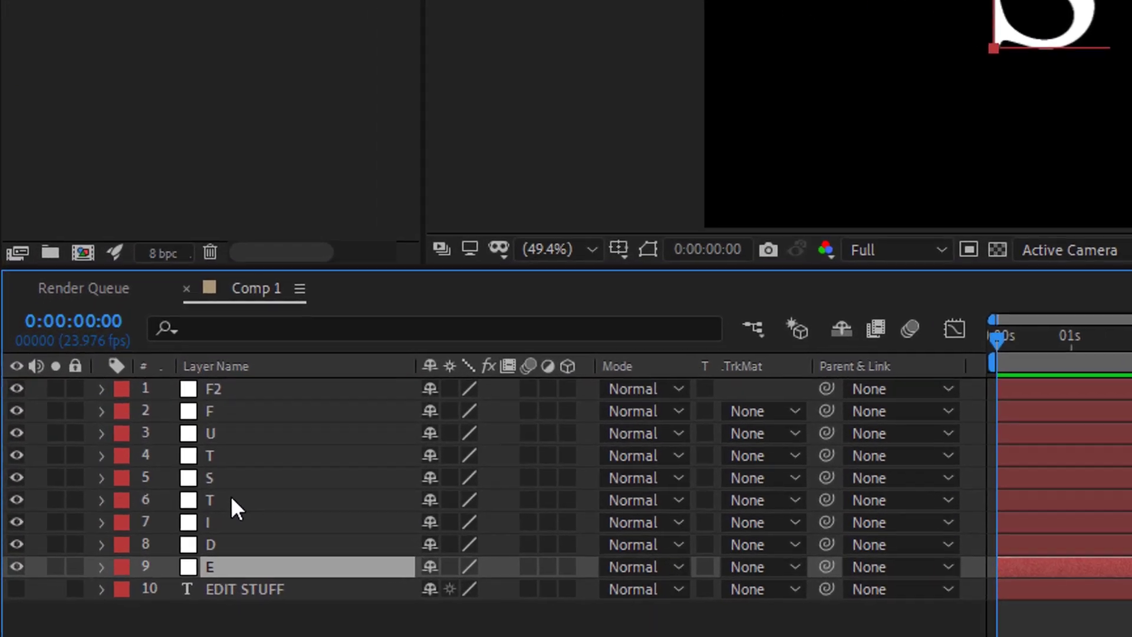
pyautogui.keyDown('shift'); pyautogui.click(105, 511); pyautogui.keyUp('shift')
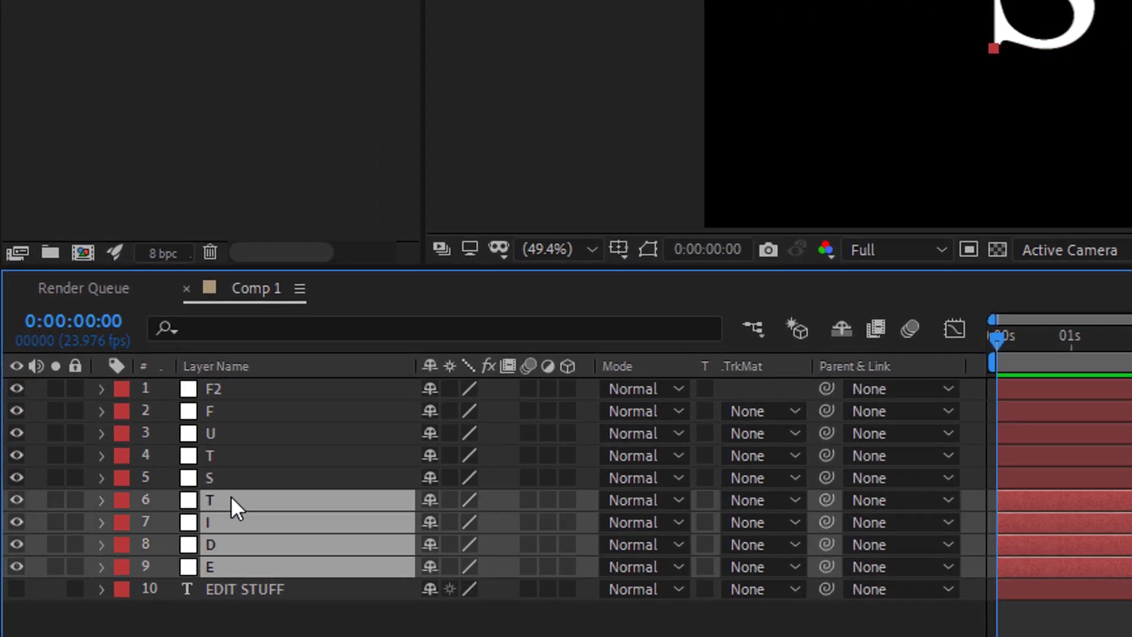
pyautogui.click(121, 508)
pyautogui.click(190, 404)
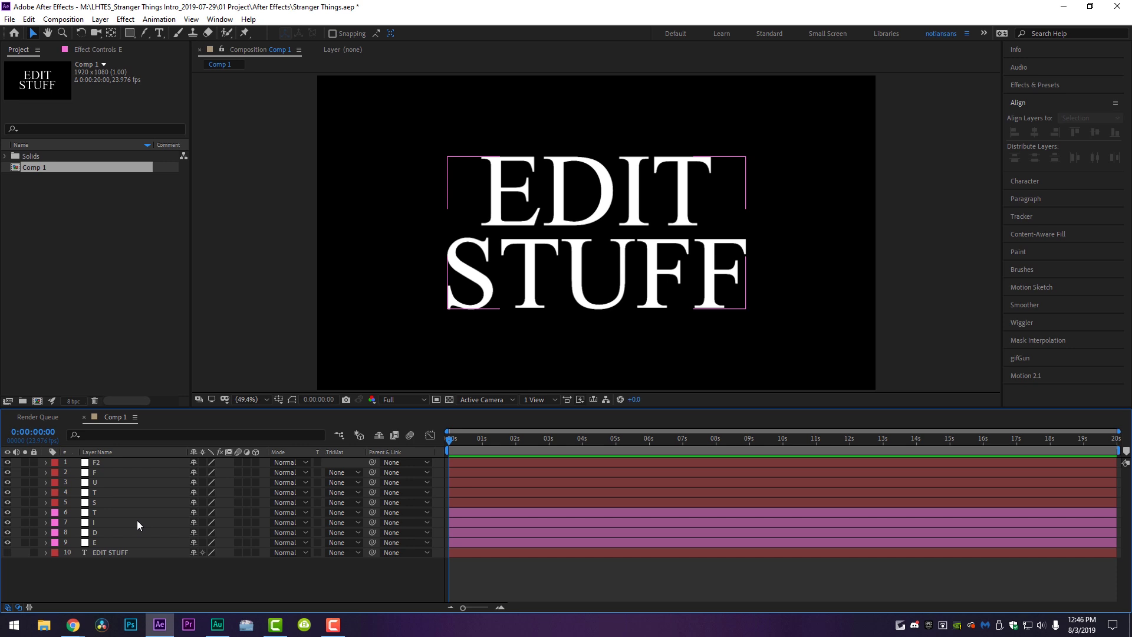
# - Reveal the masks of the E layer and delete all of them except the E mask
pyautogui.click(96, 541)
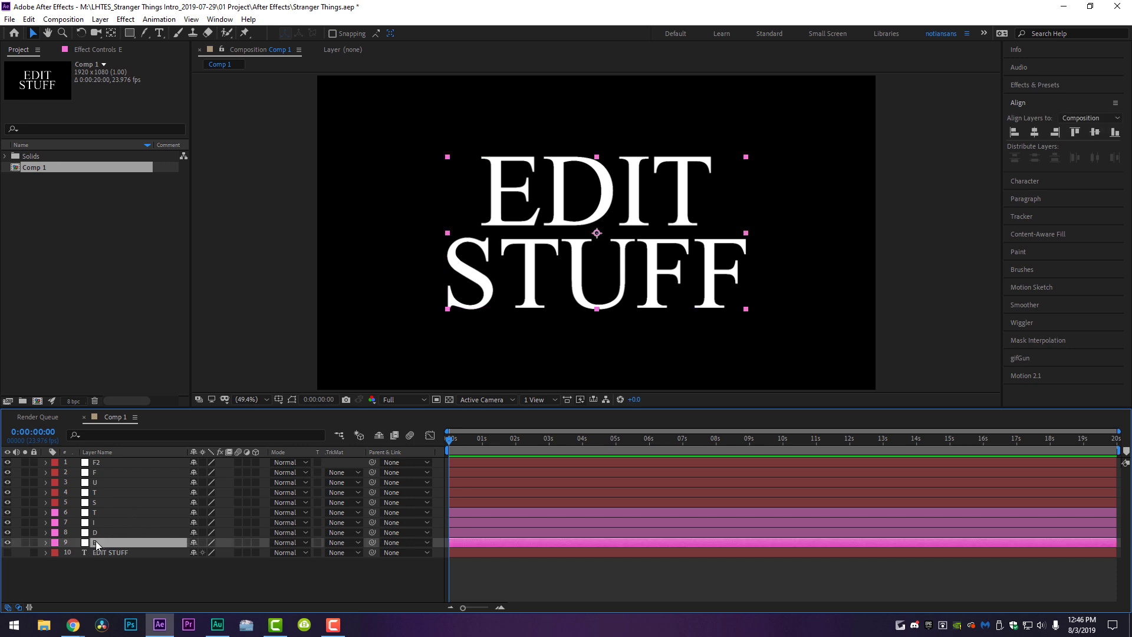
pyautogui.press('m')
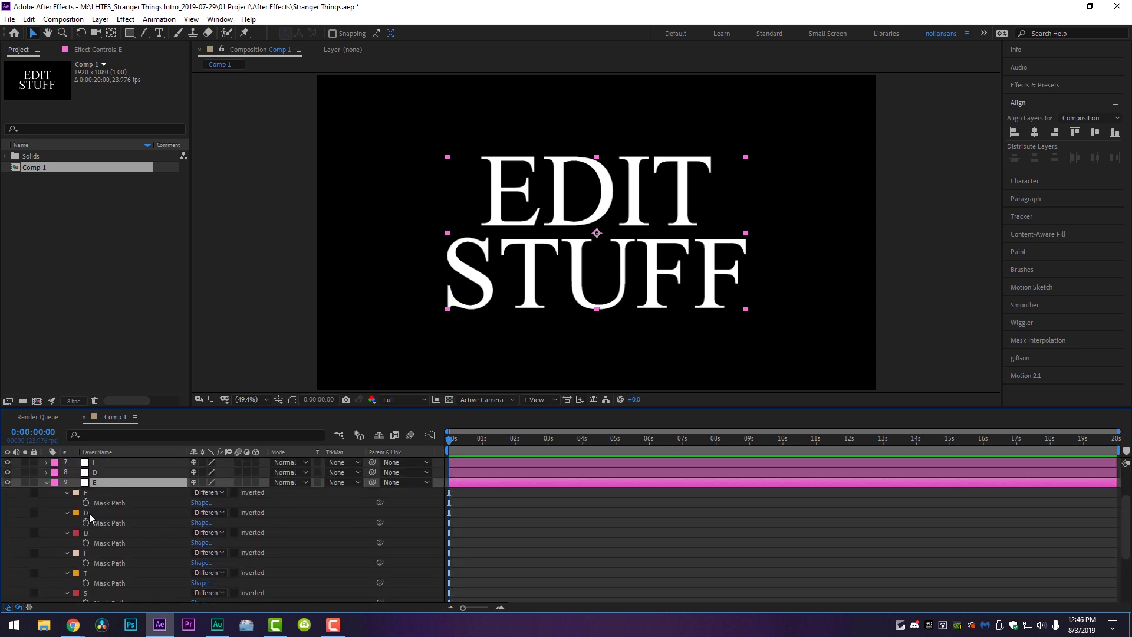
pyautogui.click(86, 514)
pyautogui.scroll(-3, 144, 528)
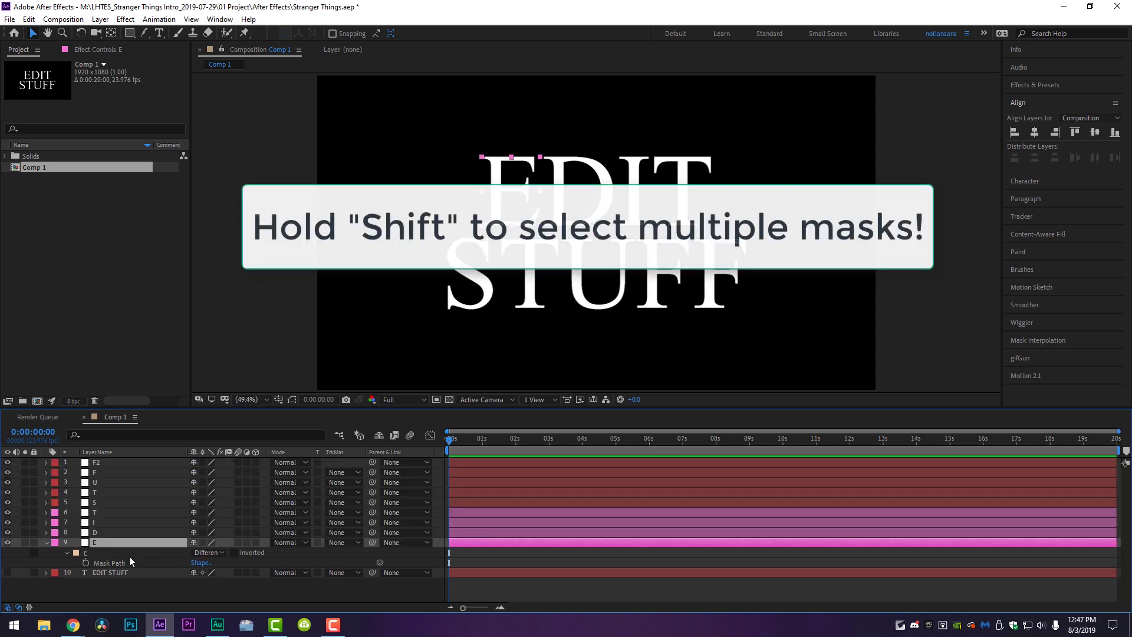
# - Reveal the masks of the D layer and delete its E mask
pyautogui.click(99, 533)
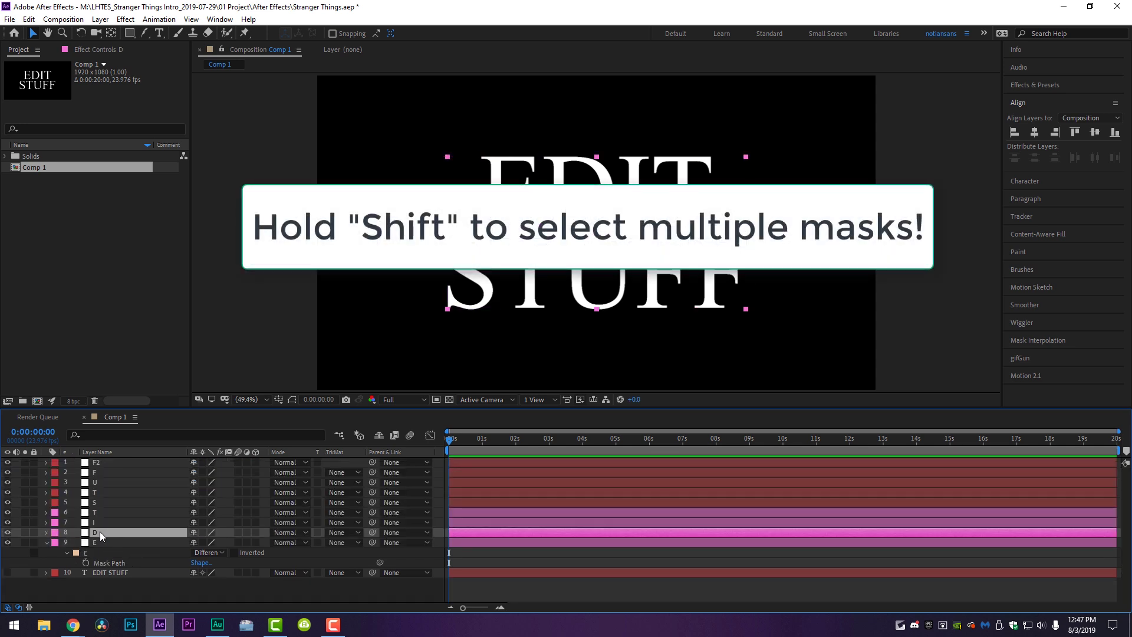
pyautogui.press('m')
pyautogui.click(88, 543)
pyautogui.press('Delete')
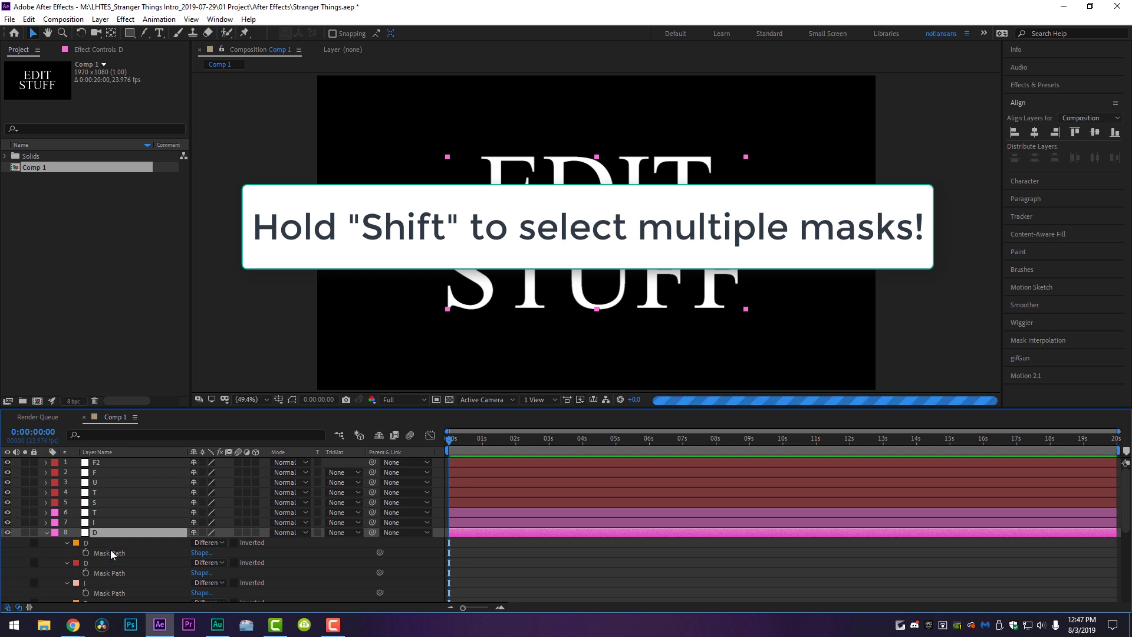
# - Keep both D masks on the D layer and delete all its masks from I through the final F
pyautogui.click(88, 542)
pyautogui.click(86, 562)
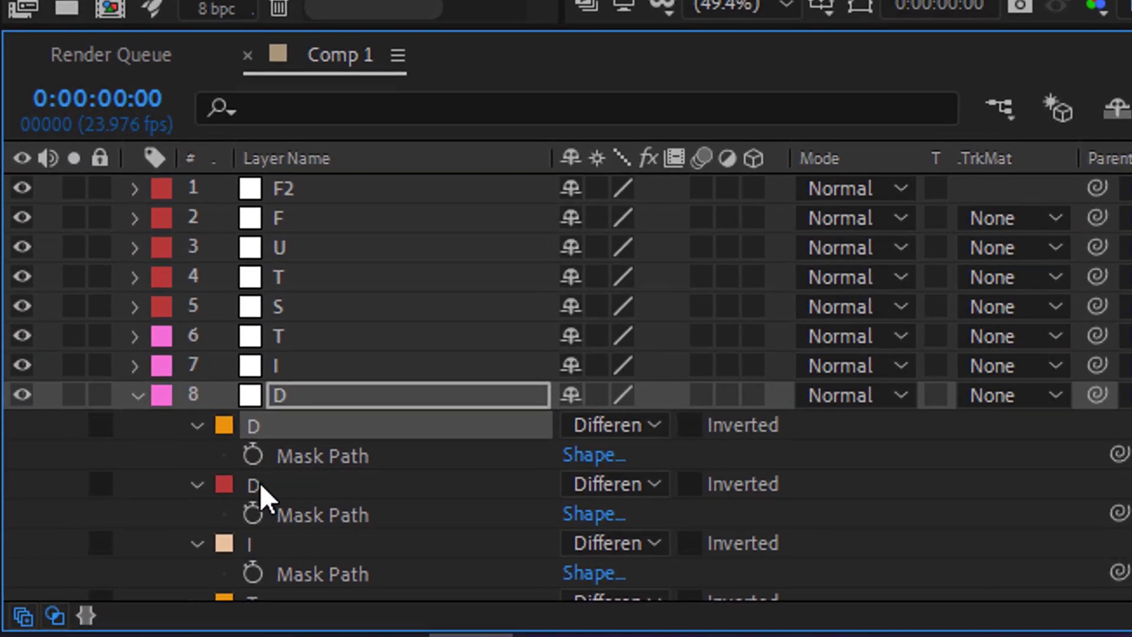
pyautogui.click(170, 488)
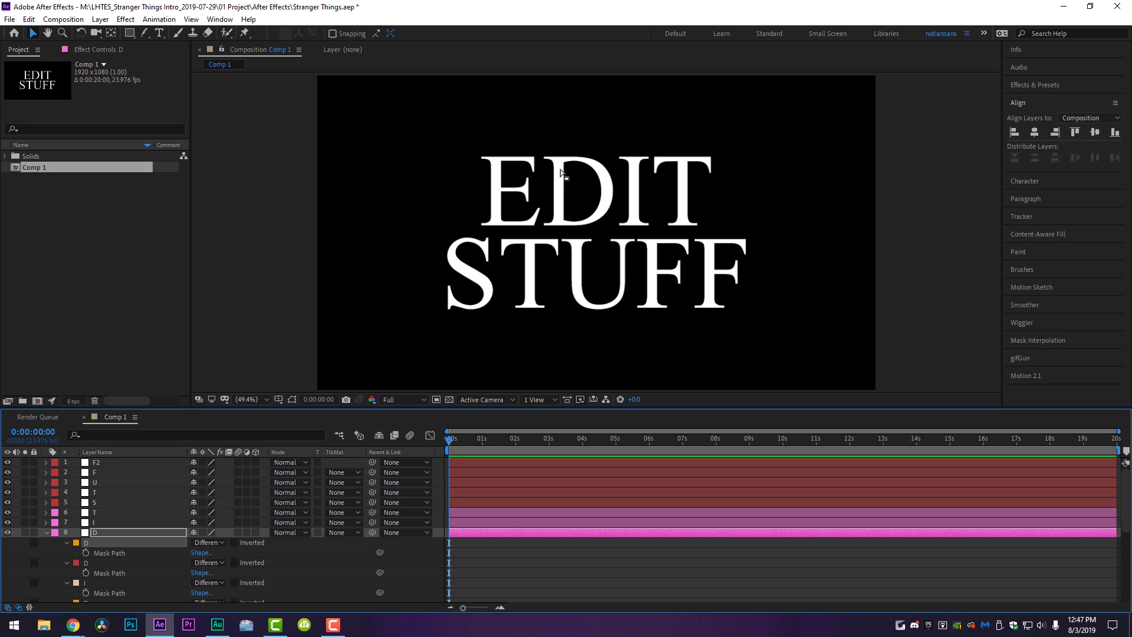
pyautogui.click(83, 561)
pyautogui.click(86, 543)
pyautogui.click(86, 563)
pyautogui.scroll(-2, 140, 557)
pyautogui.click(83, 523)
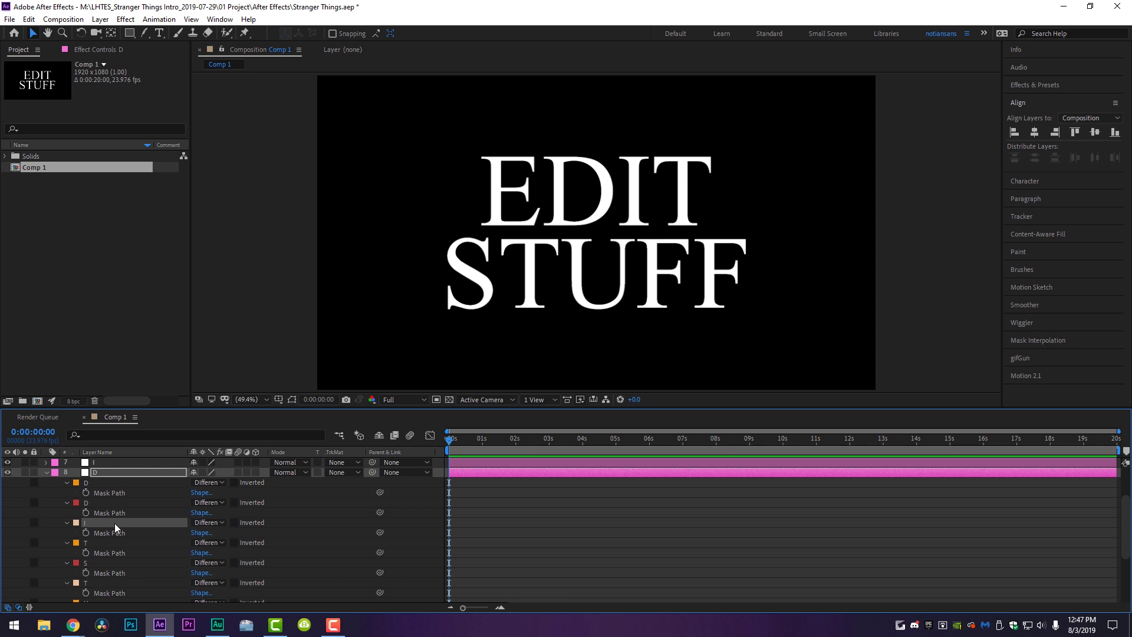
pyautogui.scroll(-3, 115, 525)
pyautogui.keyDown('shift'); pyautogui.click(86, 553); pyautogui.keyUp('shift')
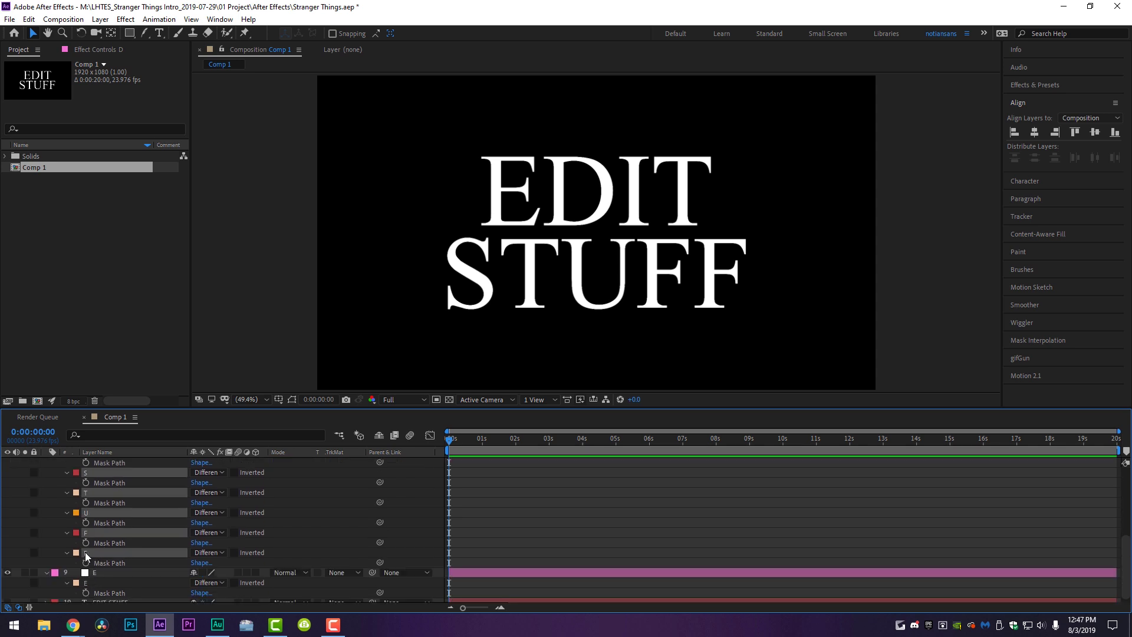
pyautogui.press('Delete')
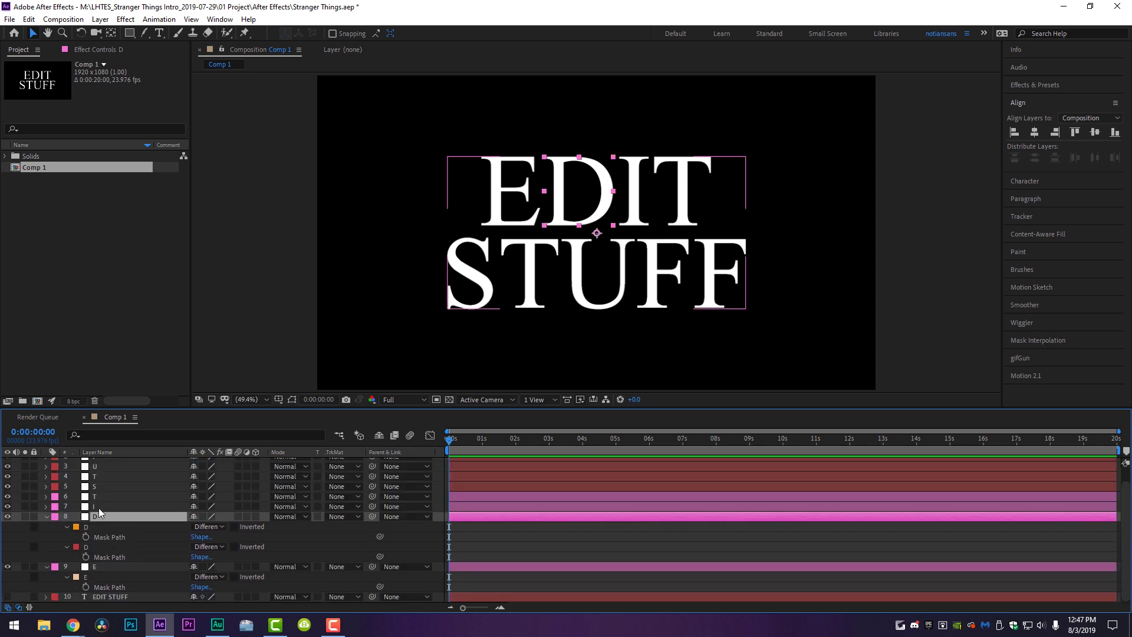
# - Delete the non-matching masks from the I layer and the layers above it, leaving each with only its own letter's mask
pyautogui.click(98, 506)
pyautogui.hotkey('ctrl', 'a')
pyautogui.press('m')
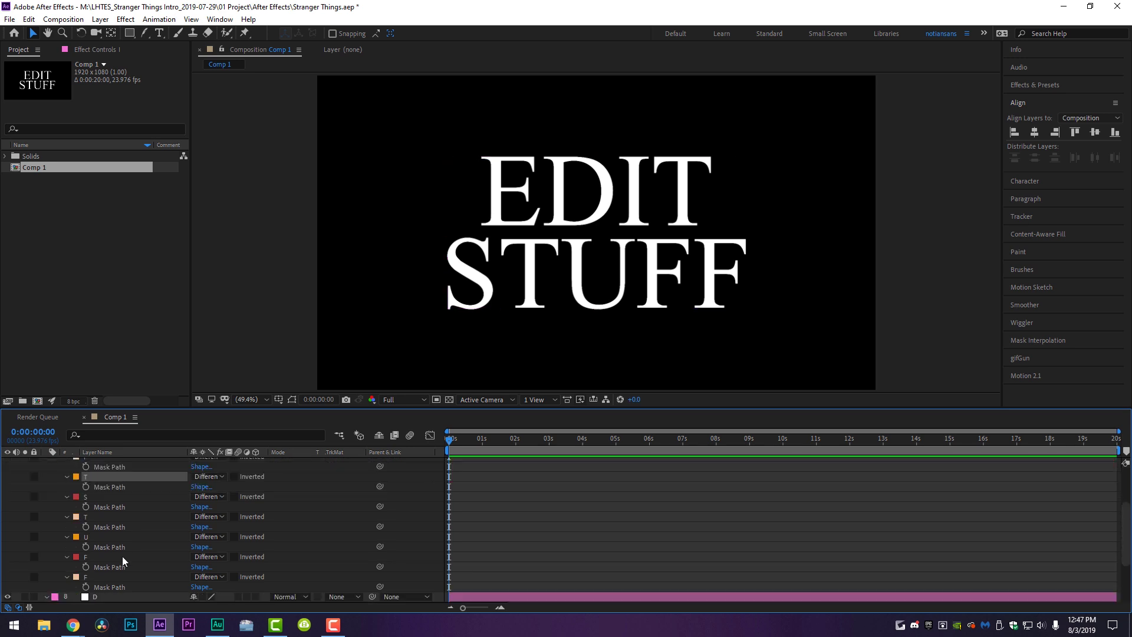
pyautogui.scroll(5, 111, 564)
pyautogui.click(98, 464)
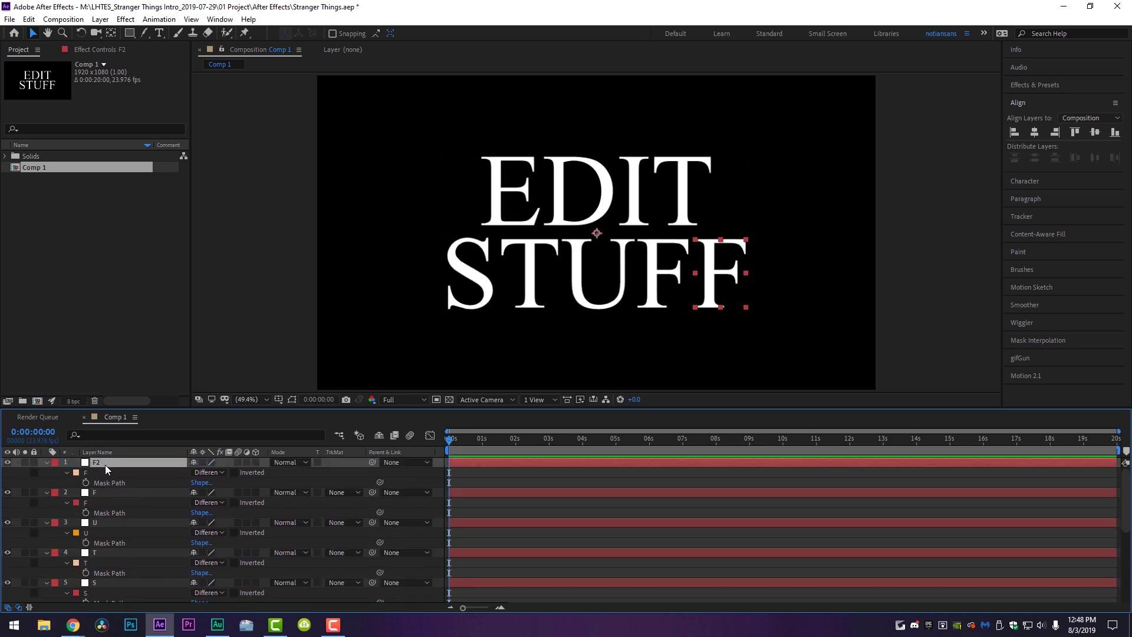
# - Check the layers from F2 down to the T of STUFF one by one to see which letter each isolates
pyautogui.click(105, 492)
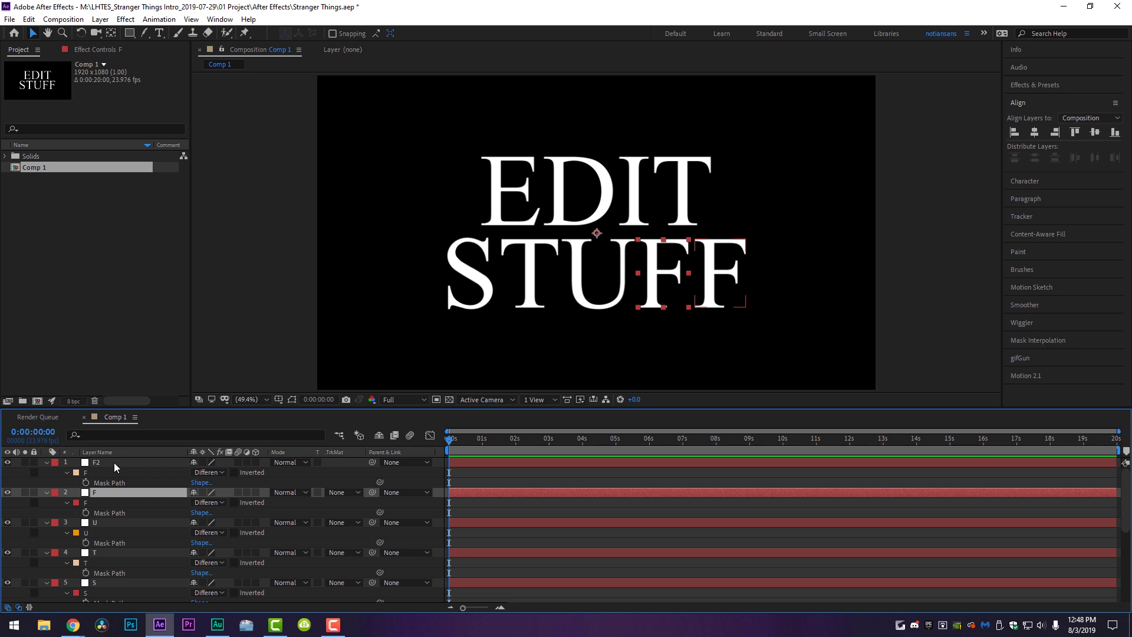
pyautogui.click(115, 462)
pyautogui.click(111, 491)
pyautogui.click(116, 521)
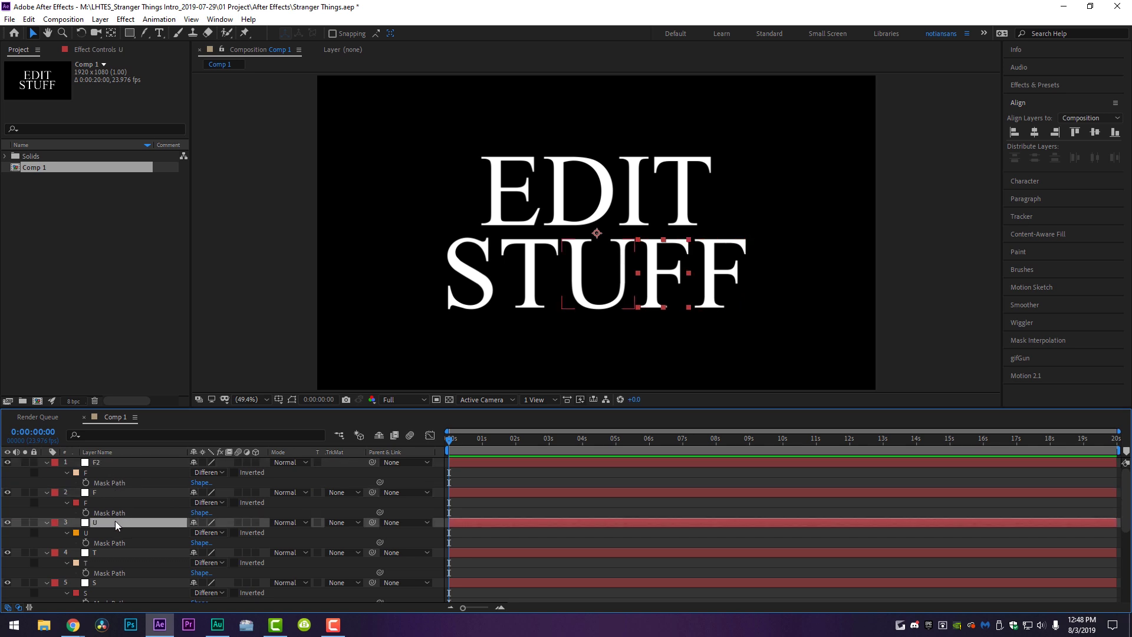
pyautogui.click(116, 553)
pyautogui.click(105, 521)
pyautogui.click(107, 463)
pyautogui.click(108, 493)
pyautogui.click(106, 523)
pyautogui.click(107, 551)
pyautogui.moveTo(531, 271); pyautogui.dragTo(532, 319)
pyautogui.click(621, 271)
pyautogui.moveTo(621, 271); pyautogui.dragTo(575, 272)
pyautogui.moveTo(531, 321); pyautogui.dragTo(530, 274)
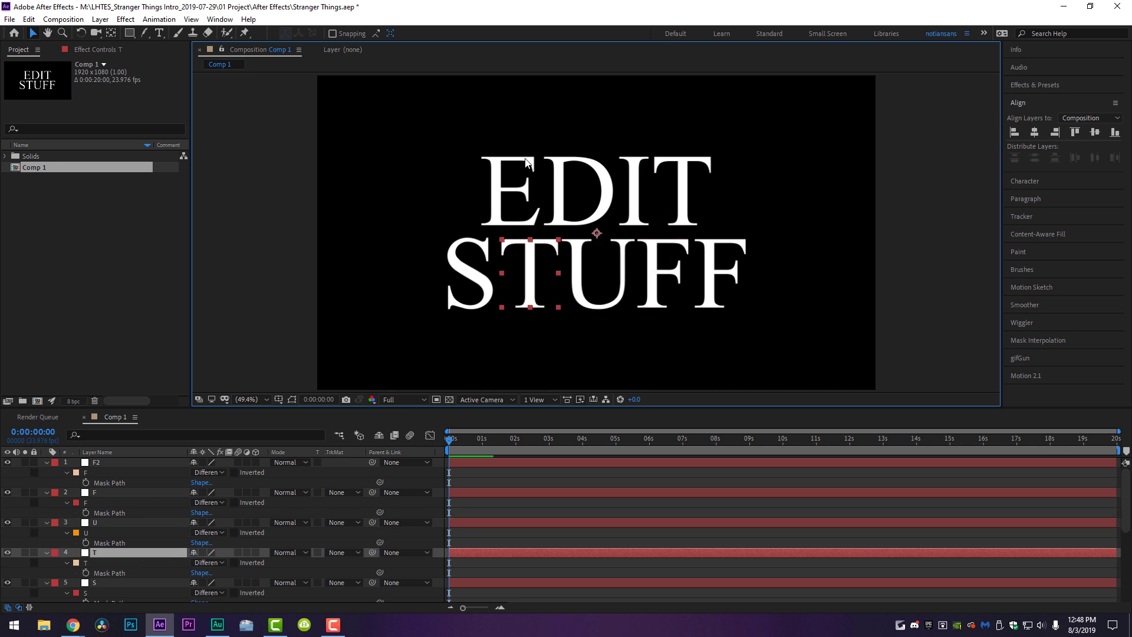
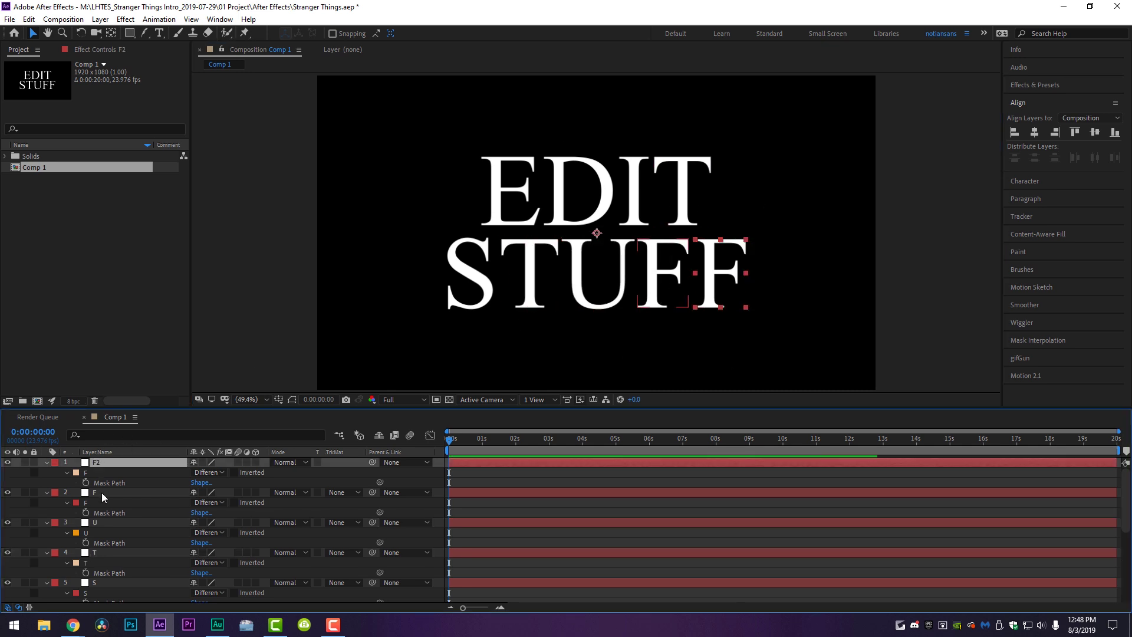
pyautogui.click(98, 523)
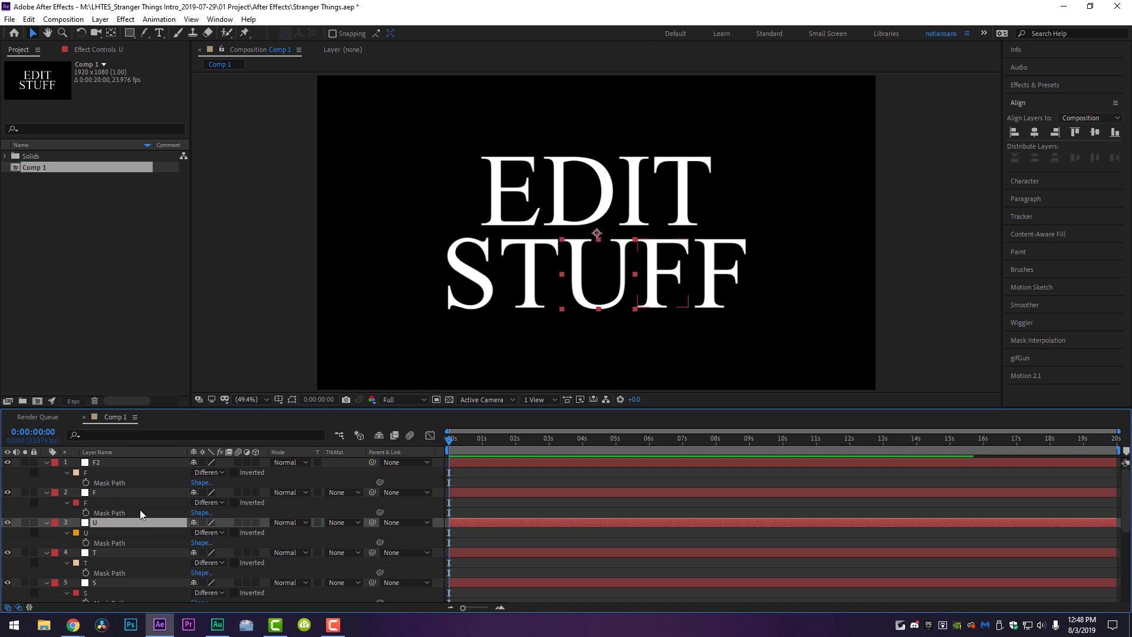
pyautogui.click(101, 461)
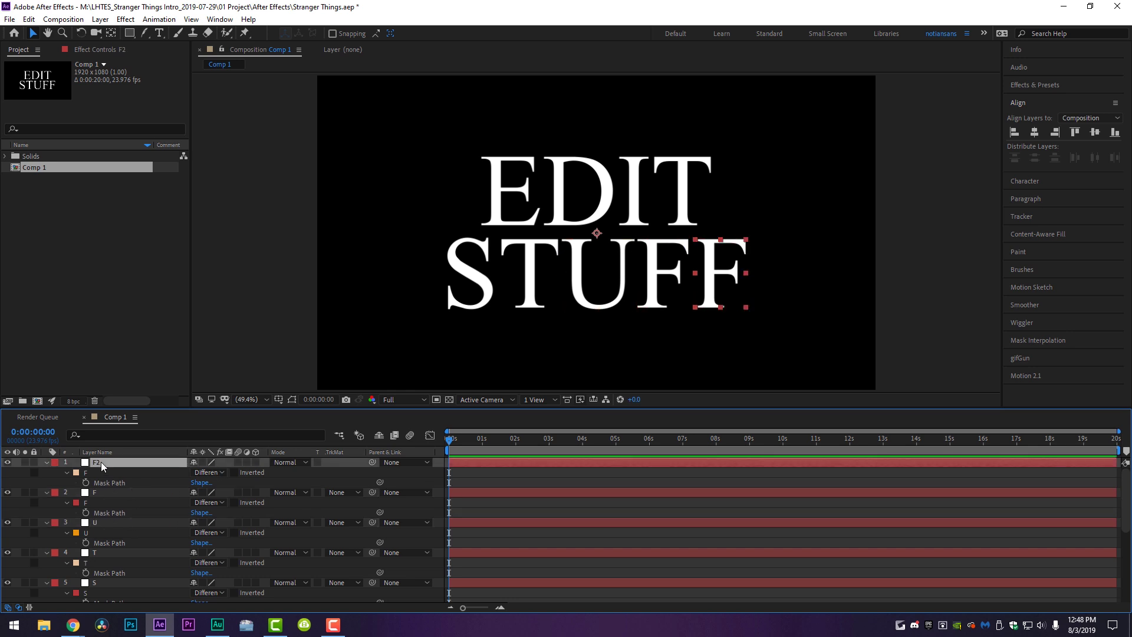
# - Collapse the properties of all layers in the composition and leave every layer deselected
pyautogui.hotkey('ctrl', 'a')
pyautogui.click(46, 464)
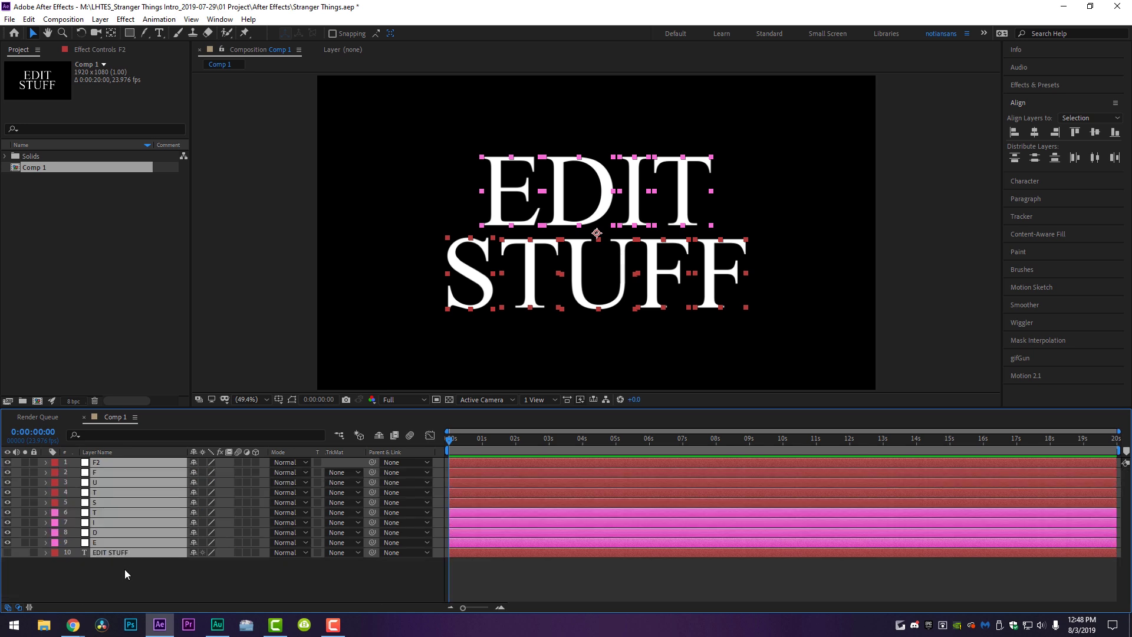
pyautogui.click(122, 579)
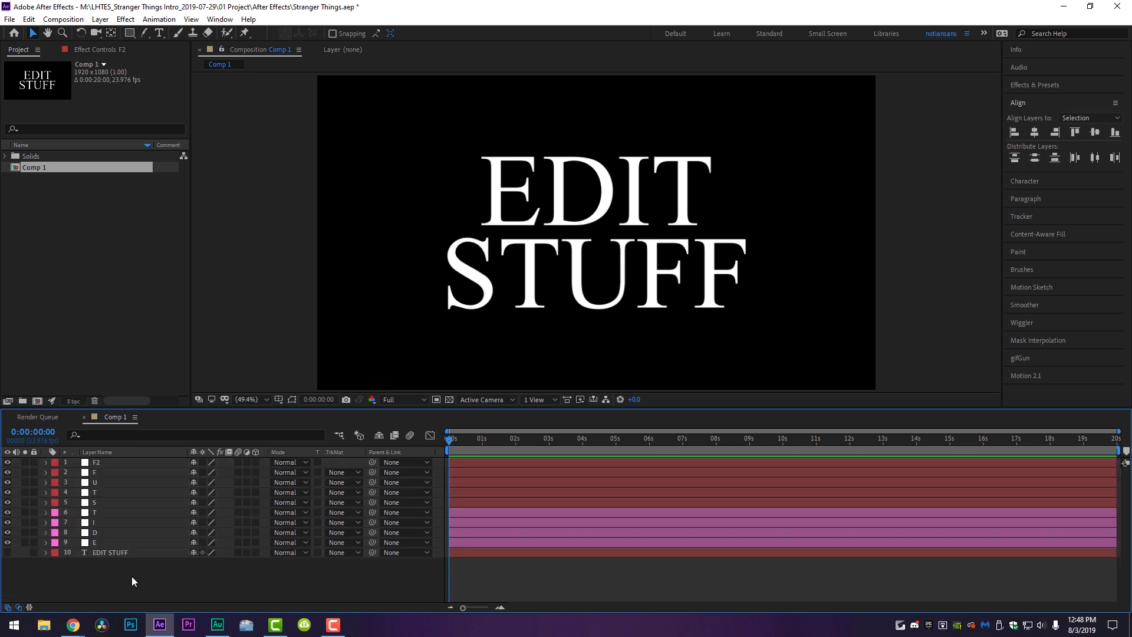
pyautogui.click(96, 542)
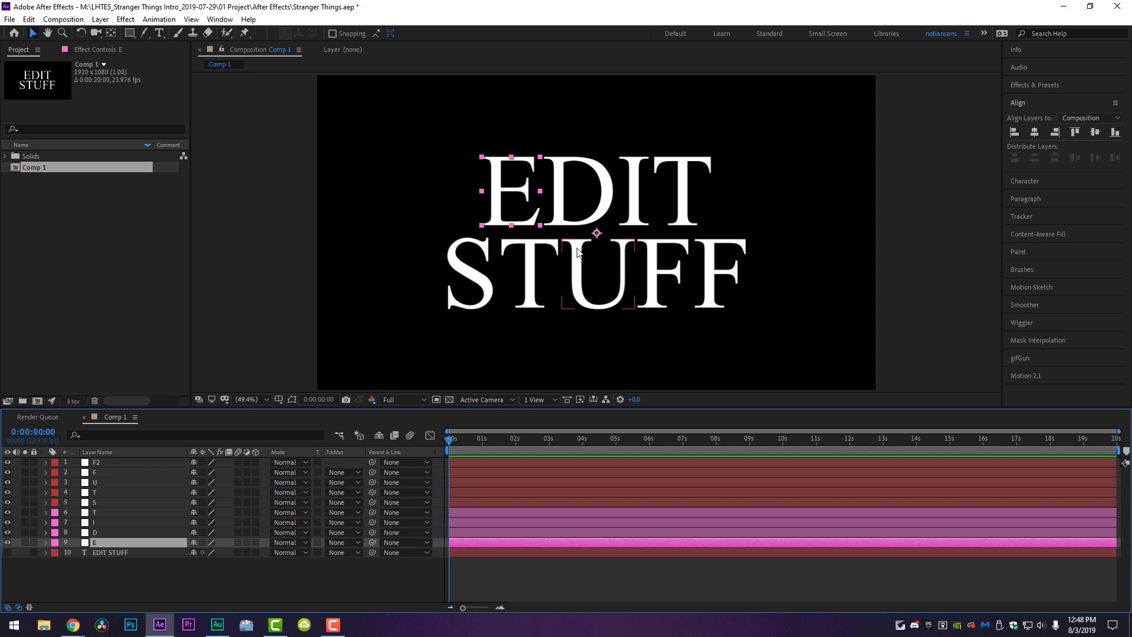
pyautogui.hotkey('ctrl', 'alt', 'Home')
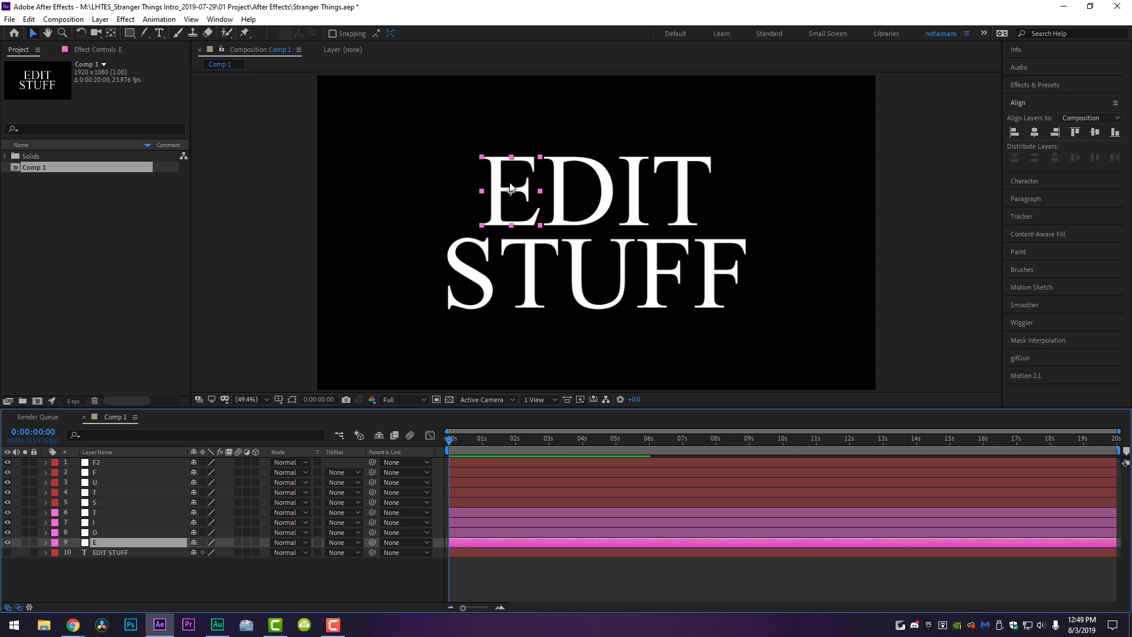
pyautogui.hotkey('ctrl', 'z')
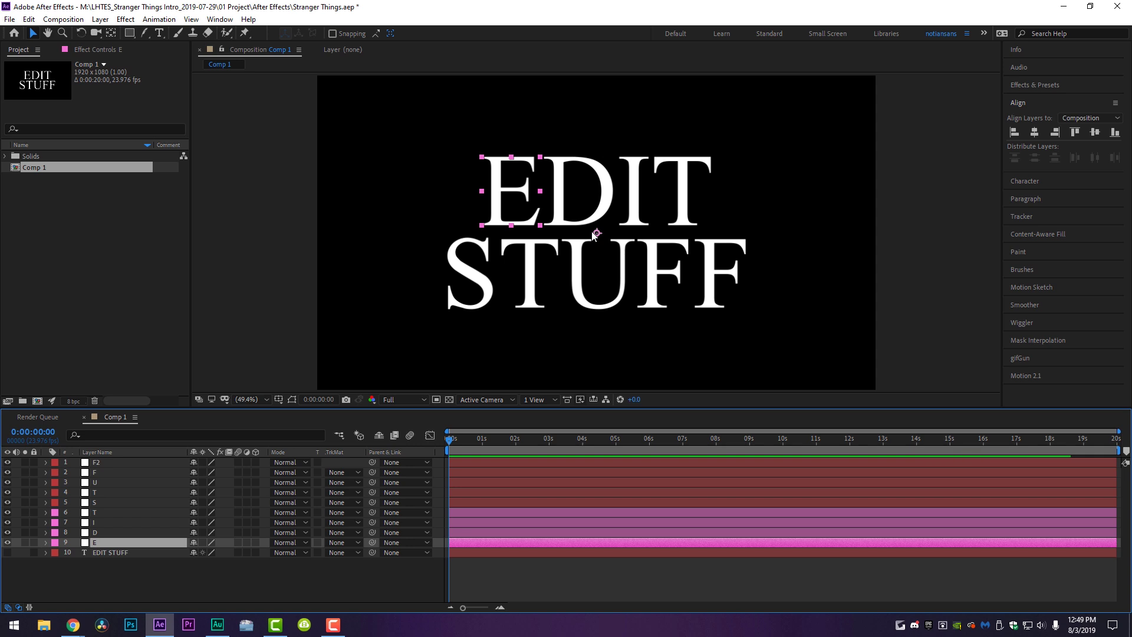
# - Center the E layer's anchor point in its layer content
pyautogui.click(492, 574)
pyautogui.click(479, 545)
pyautogui.click(100, 20)
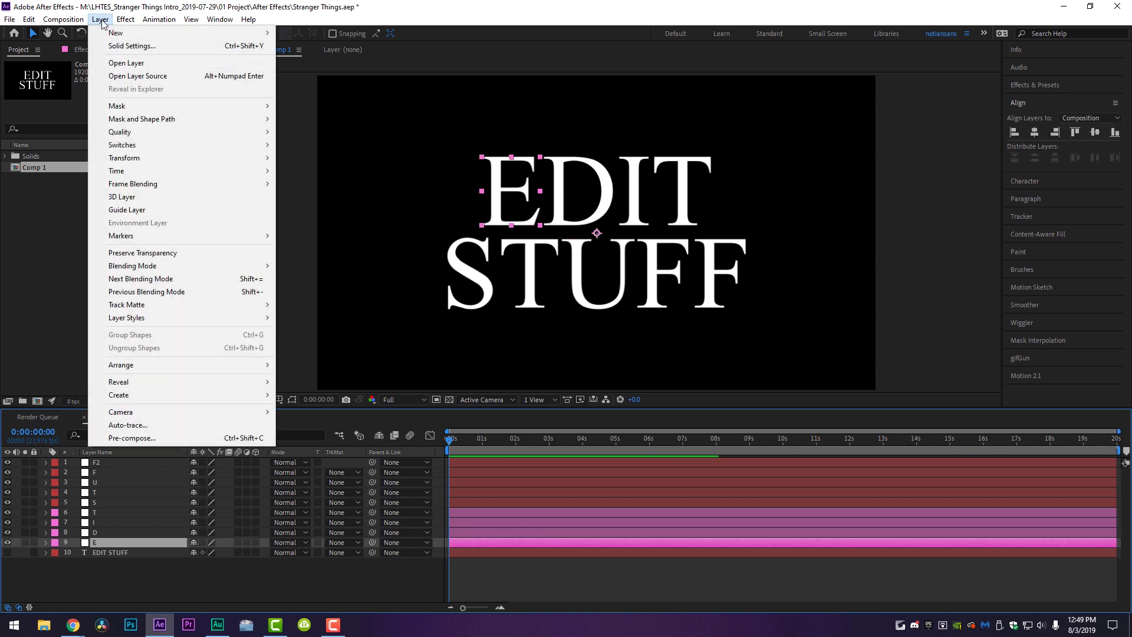
pyautogui.moveTo(161, 157)
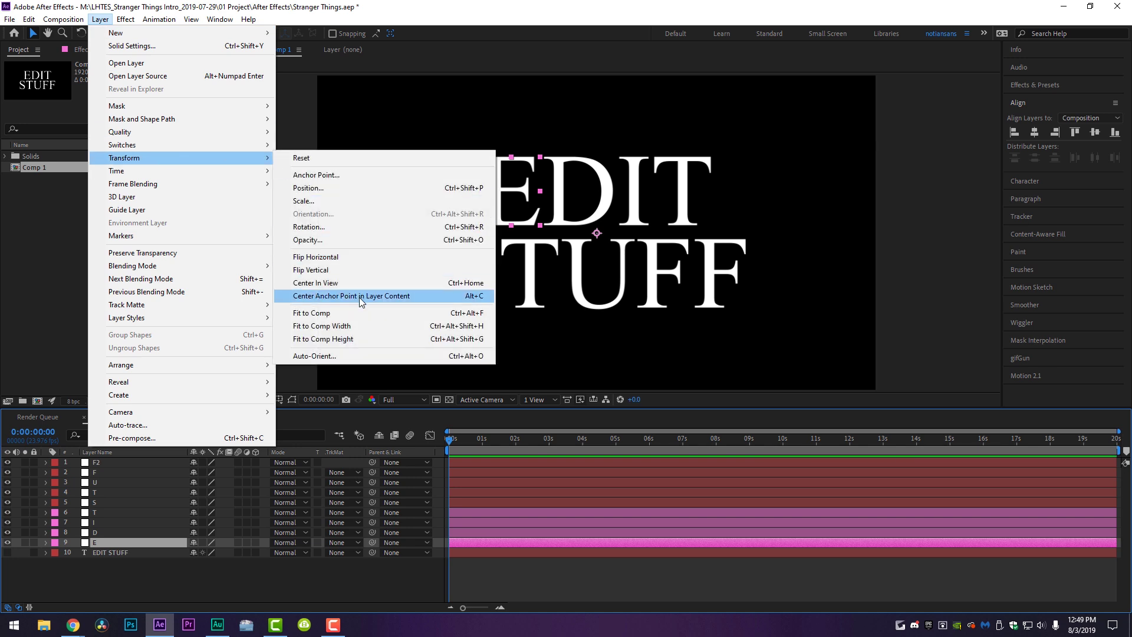
pyautogui.click(396, 296)
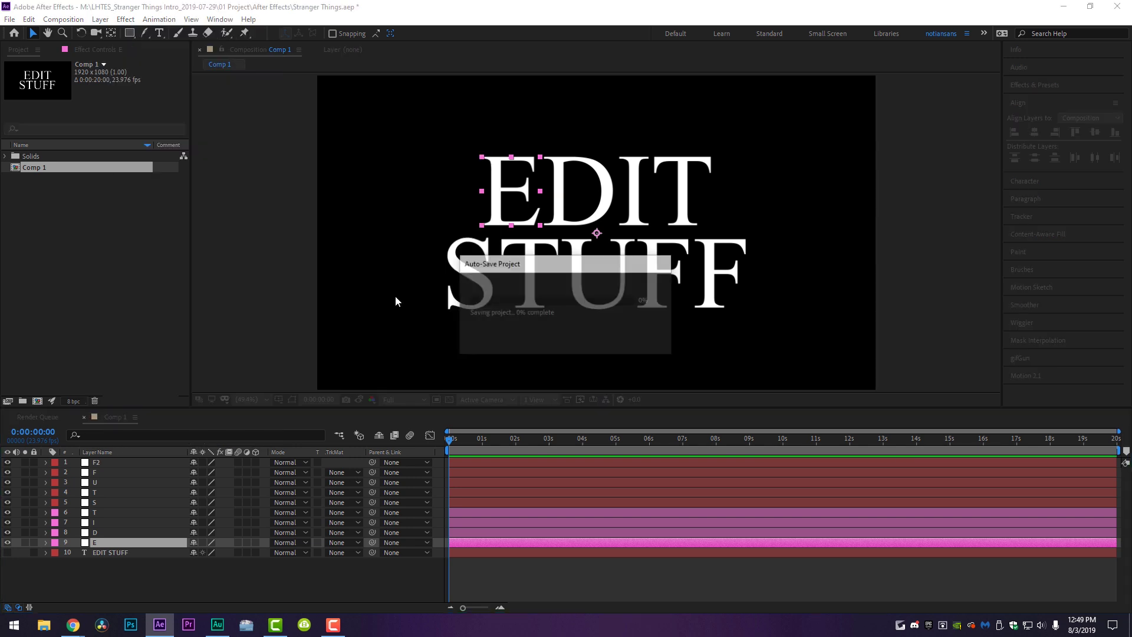
# - Center the anchor point in the layer content of every remaining letter layer, from D up to F2
pyautogui.click(487, 533)
pyautogui.click(486, 523)
pyautogui.click(484, 513)
pyautogui.click(479, 503)
pyautogui.click(480, 493)
pyautogui.click(480, 481)
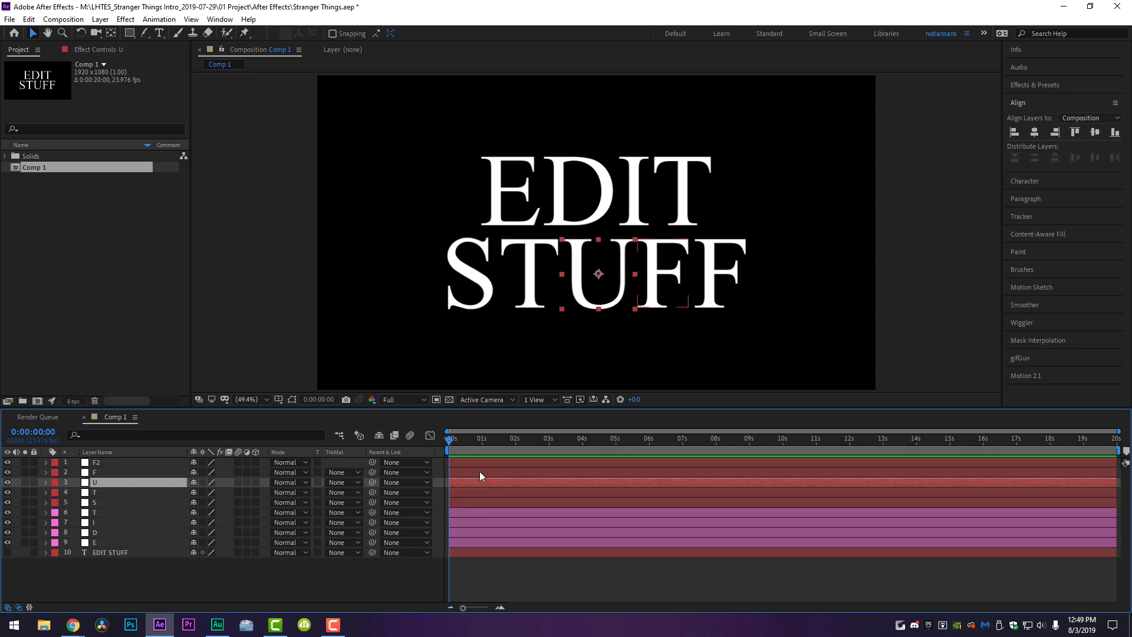
pyautogui.click(479, 472)
pyautogui.click(480, 461)
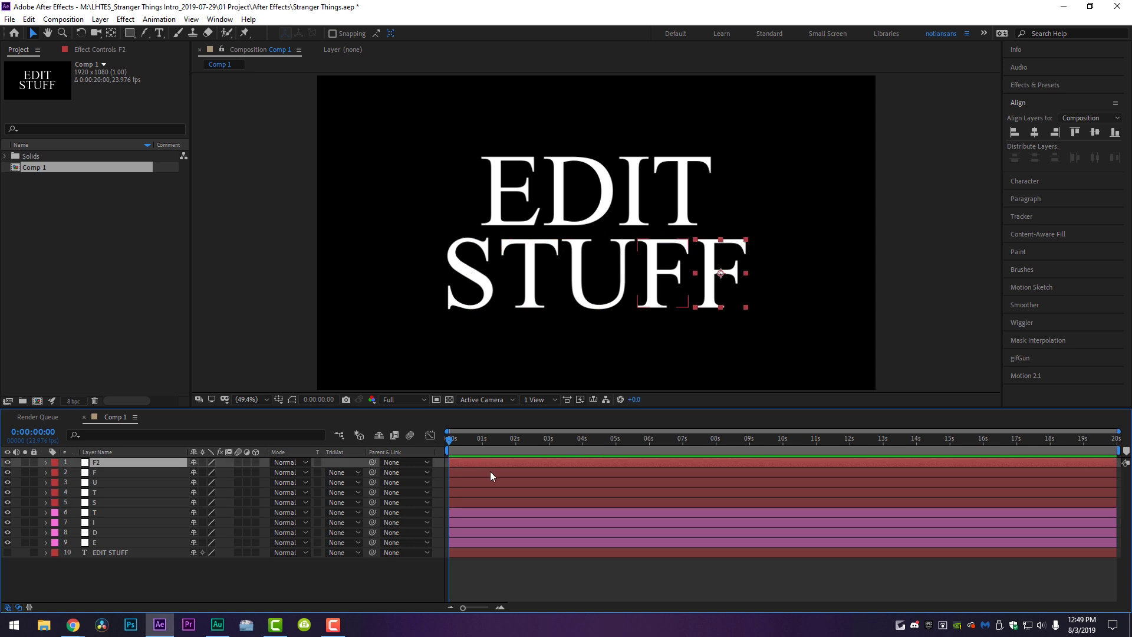
pyautogui.click(510, 575)
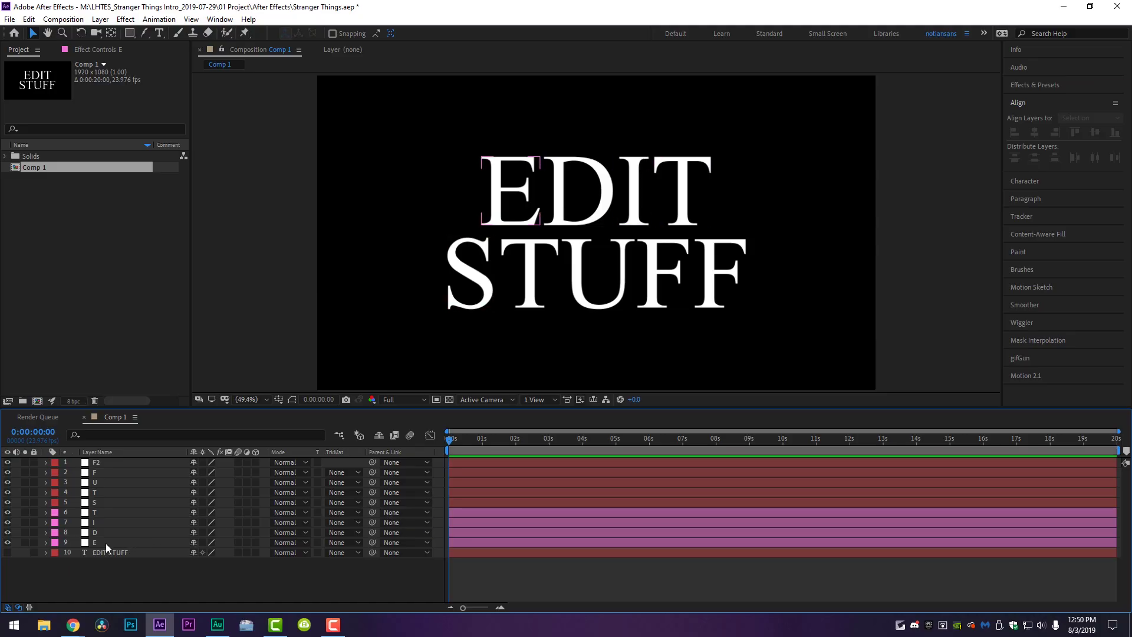
# - Animate the E layer with Position keyframes at 0 and 8 seconds, moving the letter left to 277.9, 395.8 at the first one
pyautogui.click(99, 543)
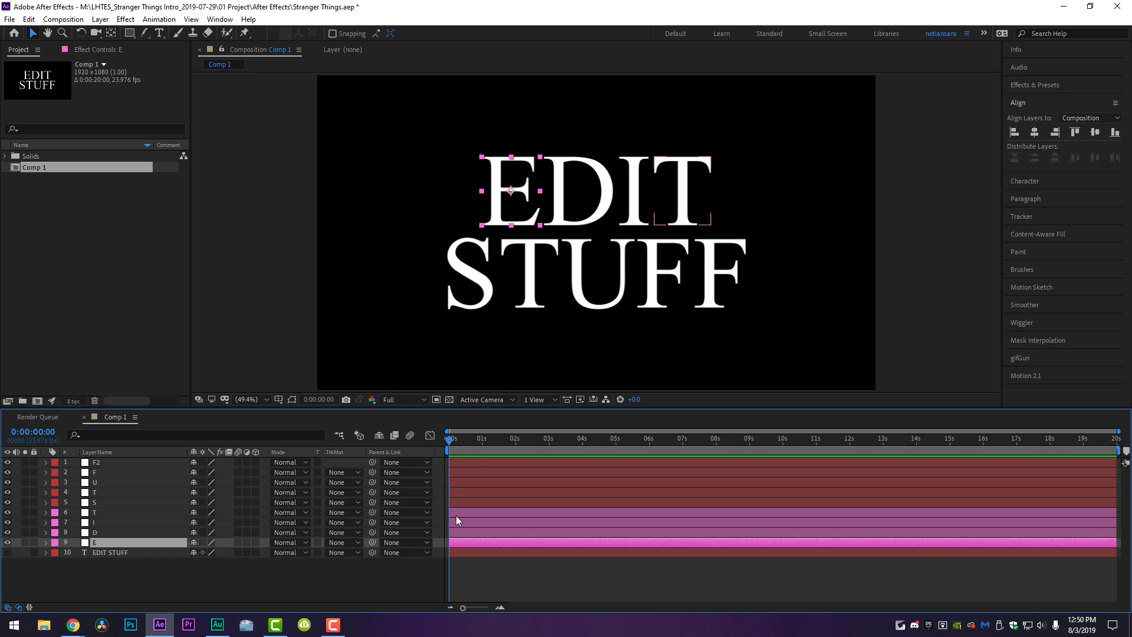
pyautogui.press('p')
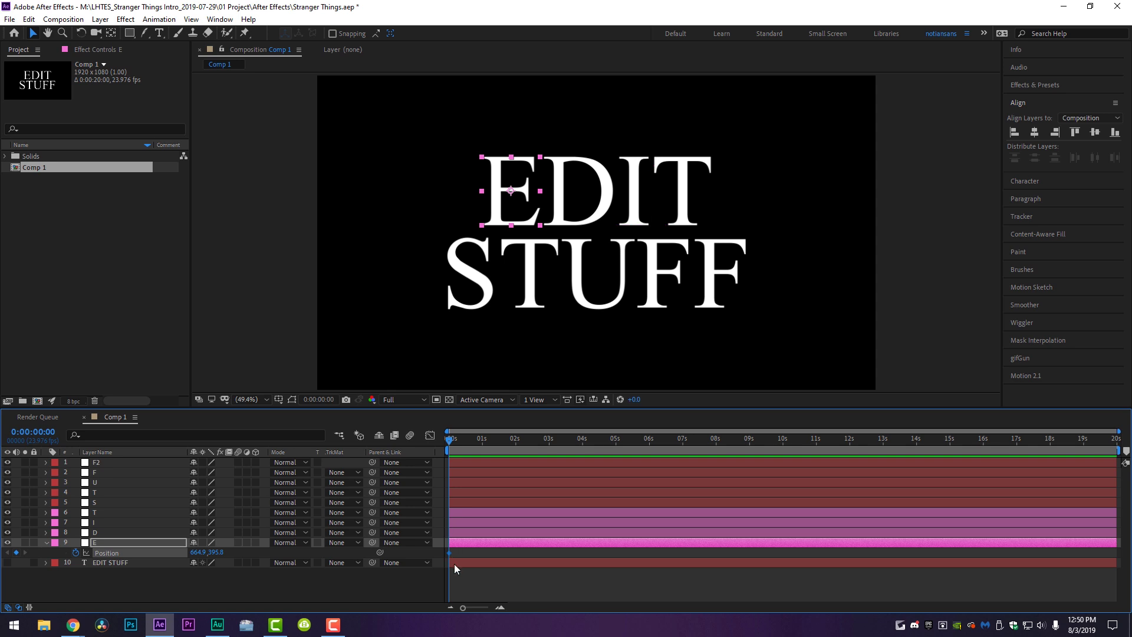
pyautogui.moveTo(562, 442); pyautogui.dragTo(616, 448)
pyautogui.moveTo(647, 443); pyautogui.dragTo(719, 458)
pyautogui.click(8, 553)
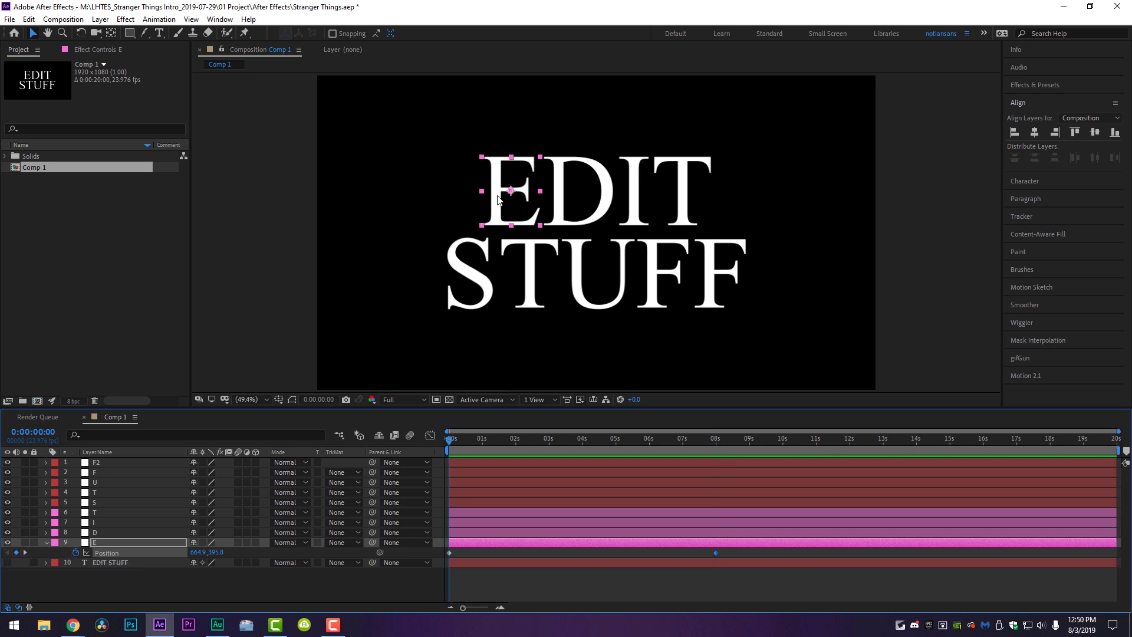
pyautogui.moveTo(498, 199); pyautogui.dragTo(383, 204)
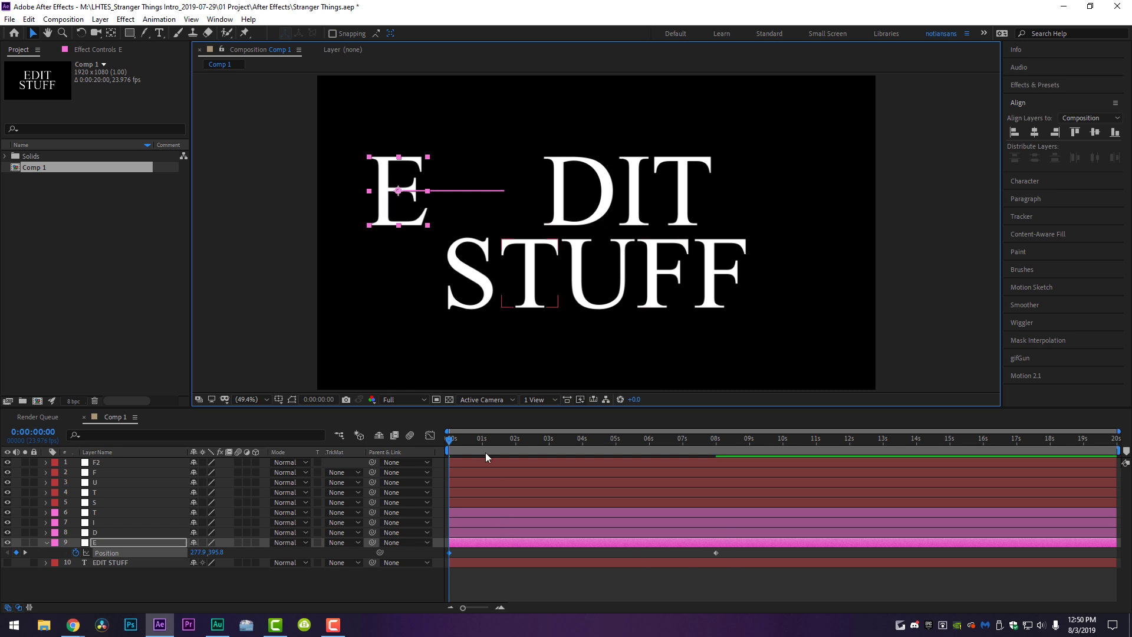
pyautogui.moveTo(451, 438); pyautogui.dragTo(489, 470)
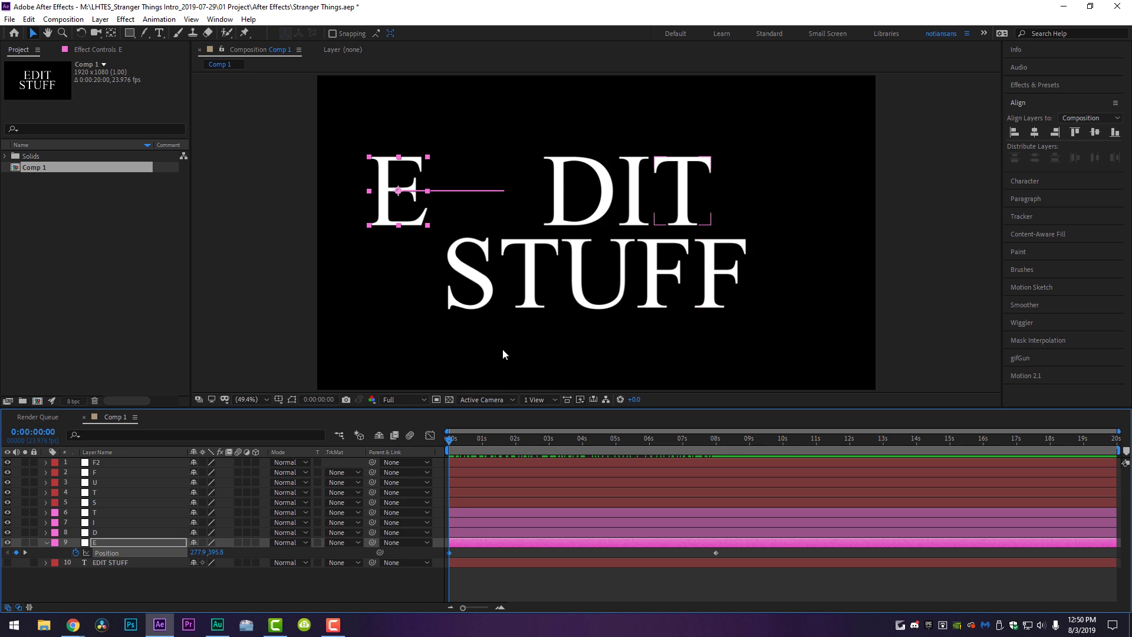
# - Animate the I layer with Position keyframes at 0 and 9 seconds, raising the letter to 1088.5, 235.8 at the first one
pyautogui.click(107, 533)
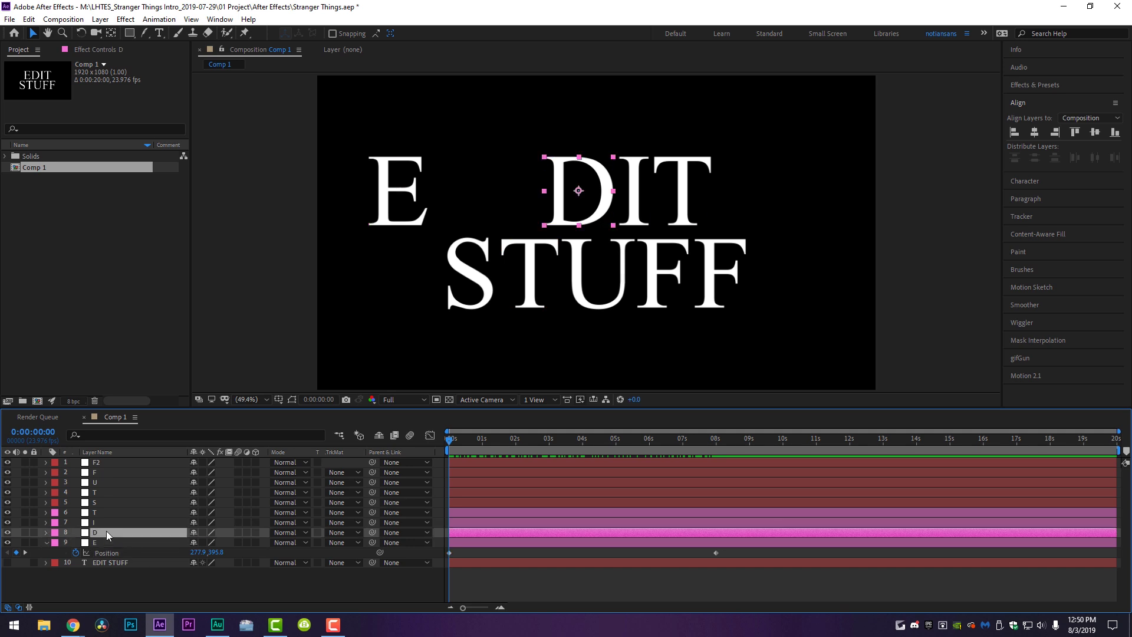
pyautogui.click(101, 522)
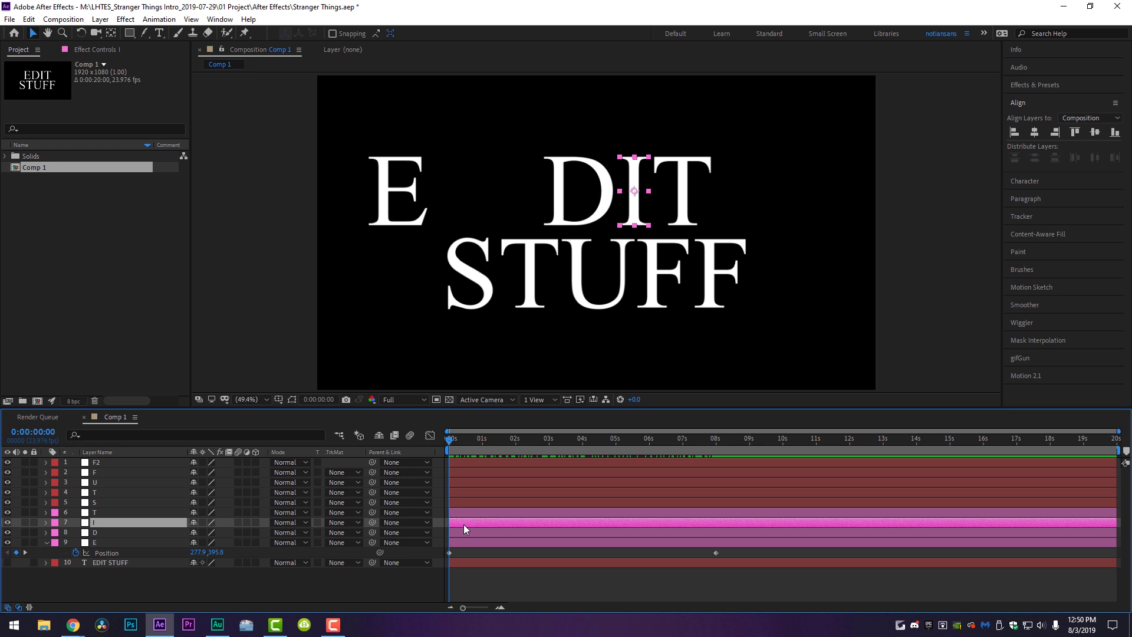
pyautogui.hotkey('alt', 'shift', 'p')
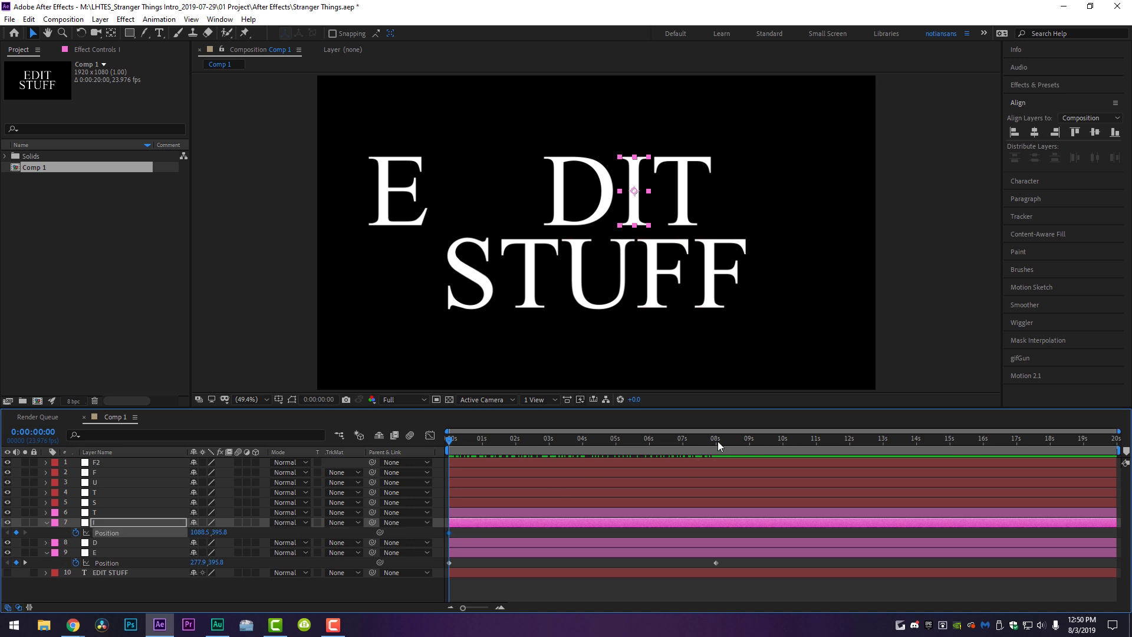
pyautogui.click(750, 441)
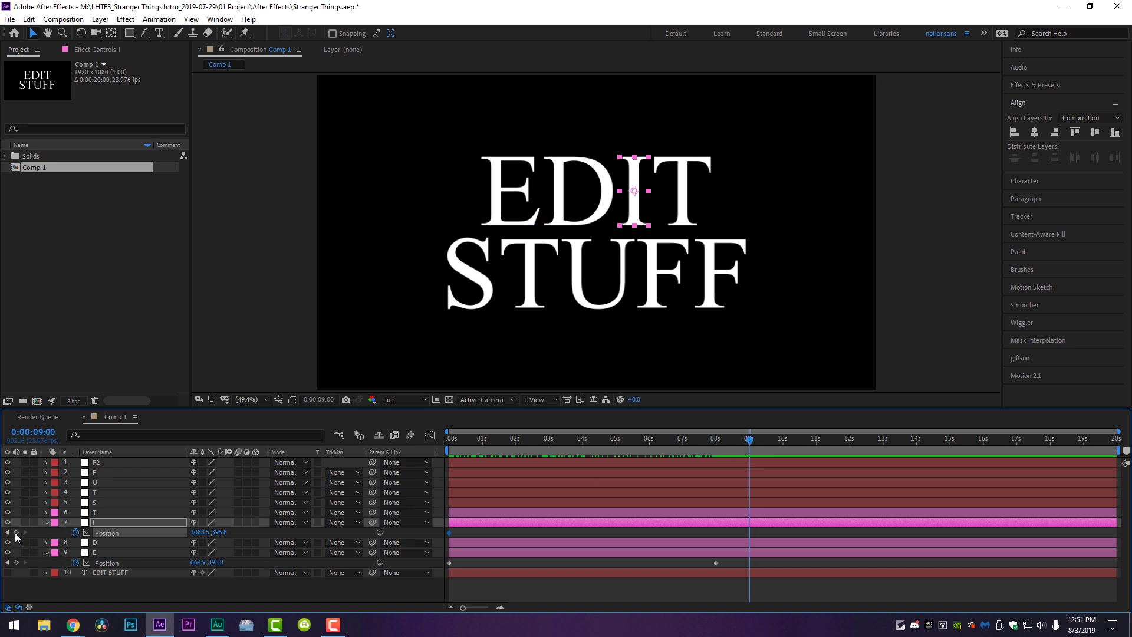
pyautogui.press('Home')
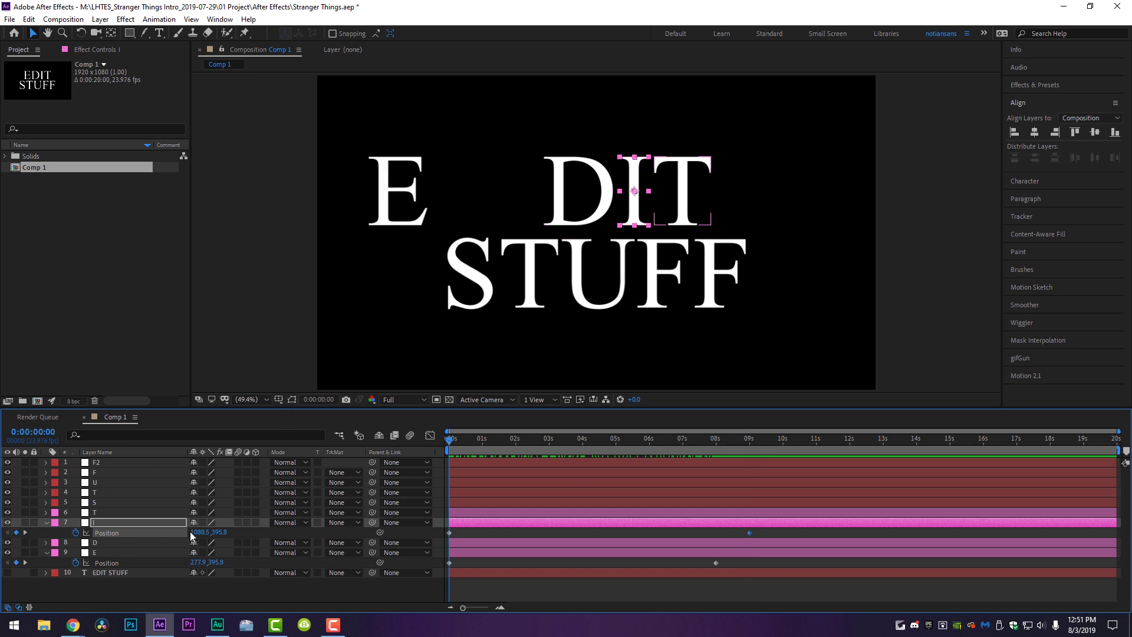
pyautogui.moveTo(219, 532); pyautogui.dragTo(118, 537)
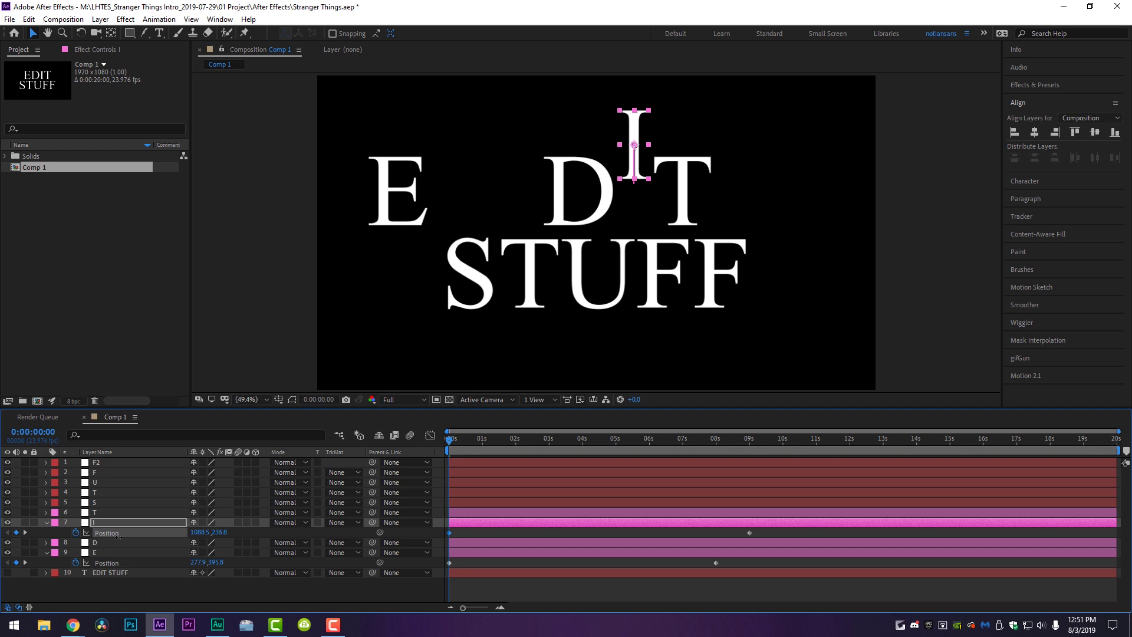
# - Animate the T of EDIT with Position keyframes at 0 and 7 seconds, starting to the right at 1551.3, 395.8, and preview the motion
pyautogui.click(481, 513)
pyautogui.press('p')
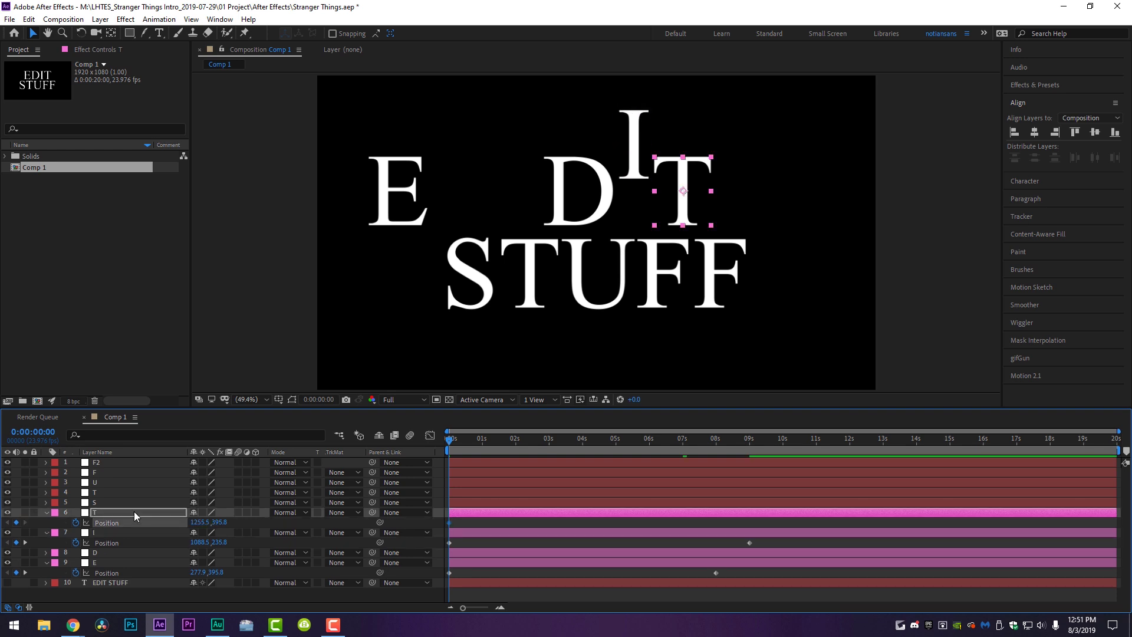
pyautogui.click(681, 437)
pyautogui.moveTo(682, 439); pyautogui.dragTo(684, 441)
pyautogui.click(16, 523)
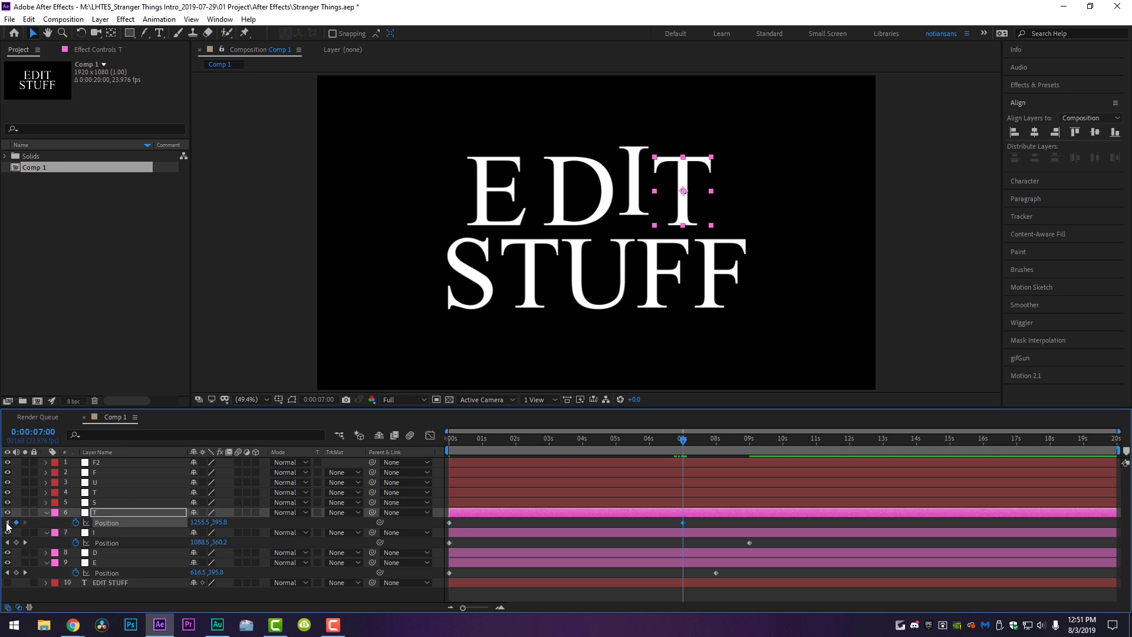
pyautogui.click(7, 523)
pyautogui.moveTo(685, 226); pyautogui.dragTo(772, 227)
pyautogui.moveTo(452, 443); pyautogui.dragTo(408, 486)
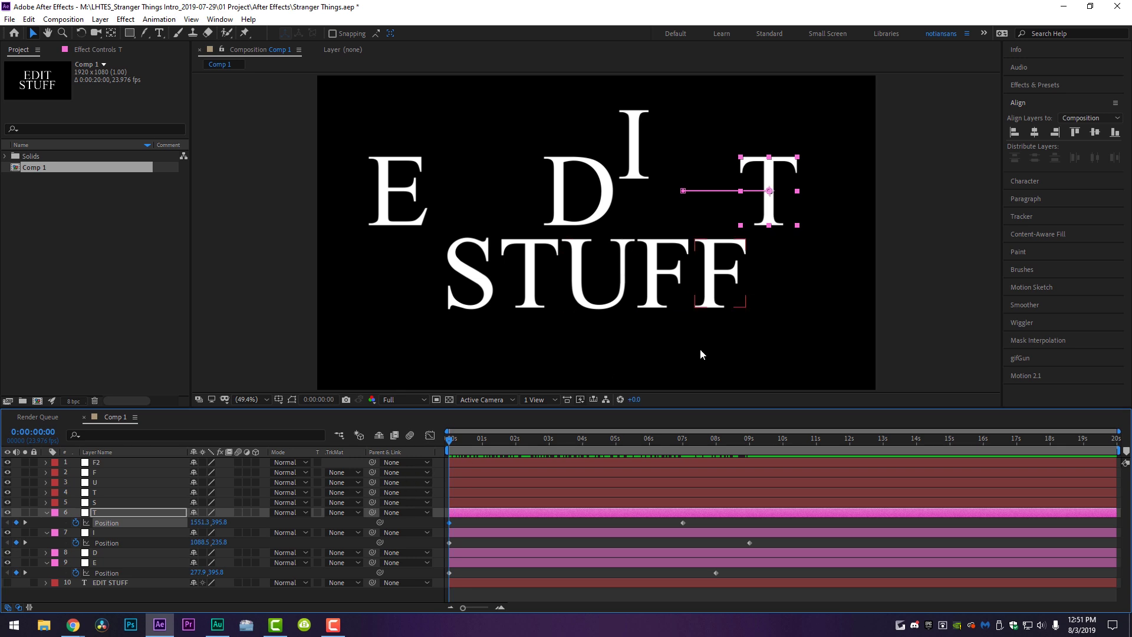
pyautogui.moveTo(492, 439); pyautogui.dragTo(406, 441)
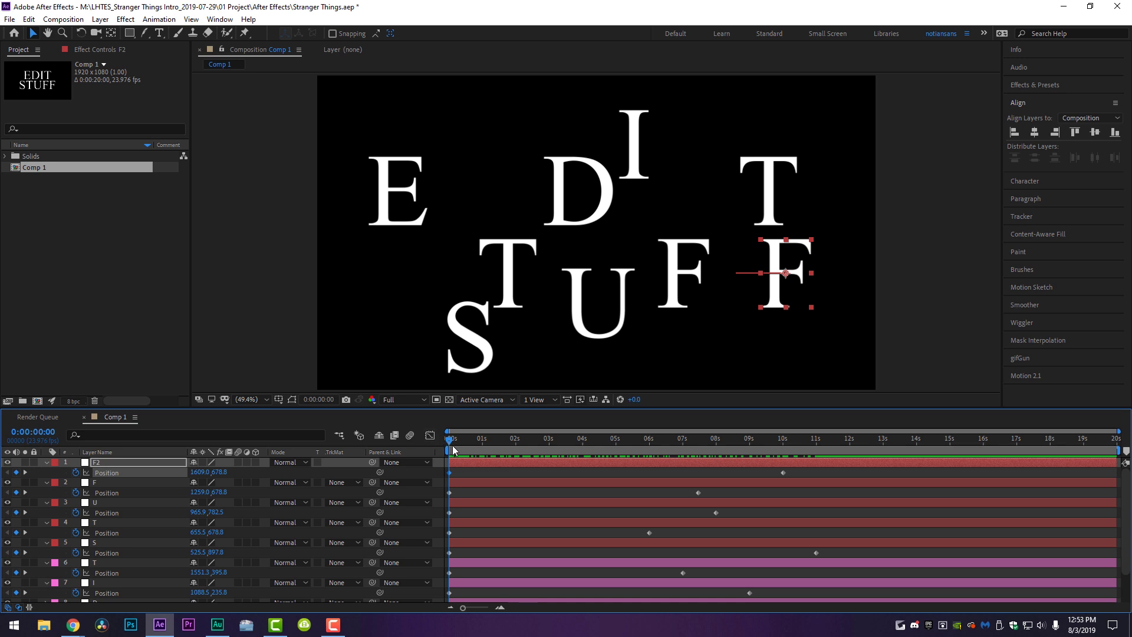
# - Apply Easy Ease to the final Position keyframes of the letter layers, starting with F2's keyframe at 10 seconds, and check the motion
pyautogui.moveTo(448, 443); pyautogui.dragTo(791, 497)
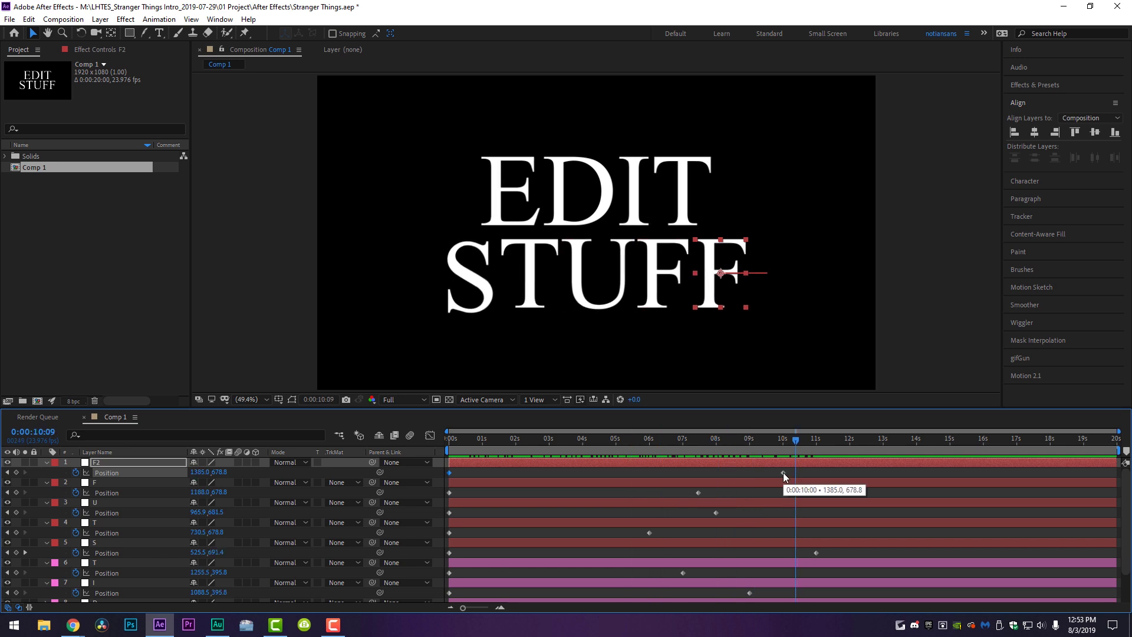
pyautogui.click(783, 473)
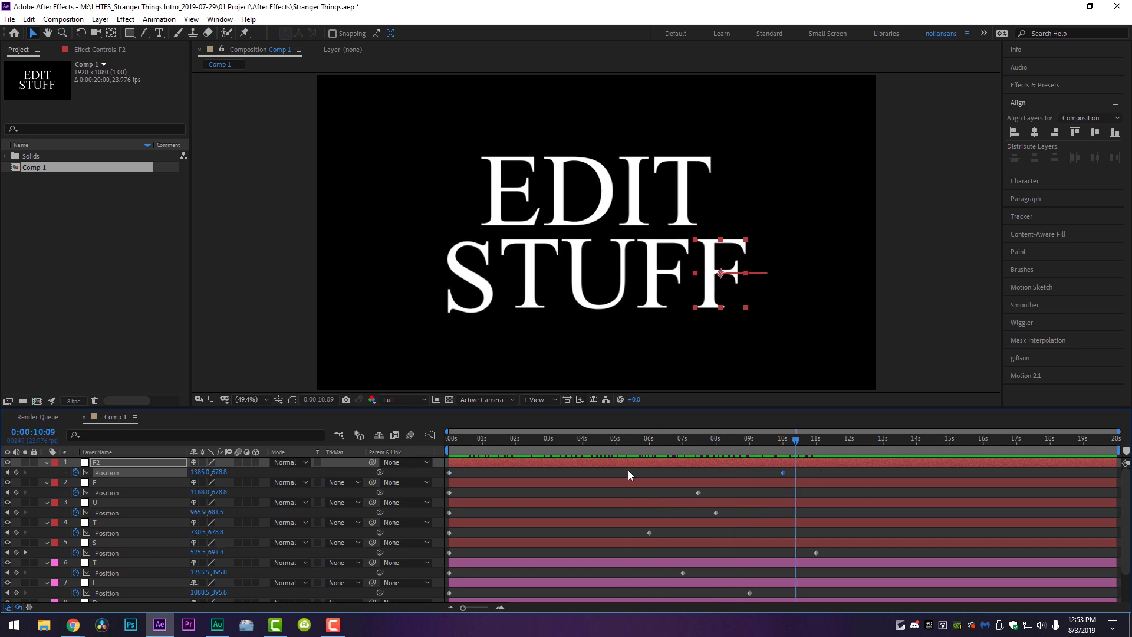
pyautogui.rightClick(784, 472)
pyautogui.moveTo(845, 466)
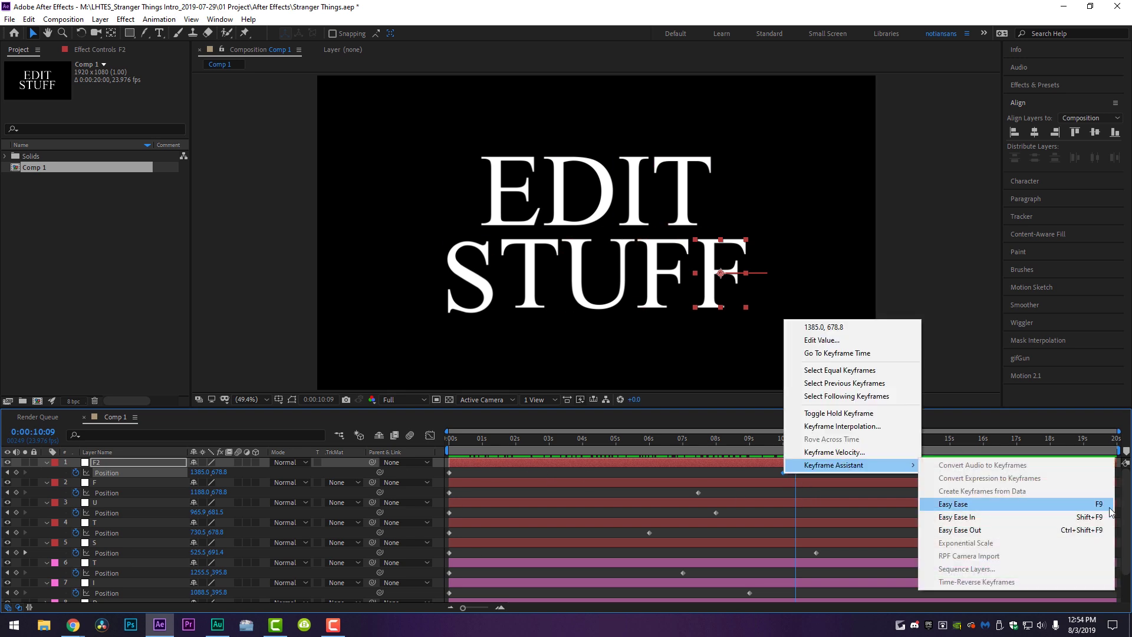
pyautogui.click(981, 509)
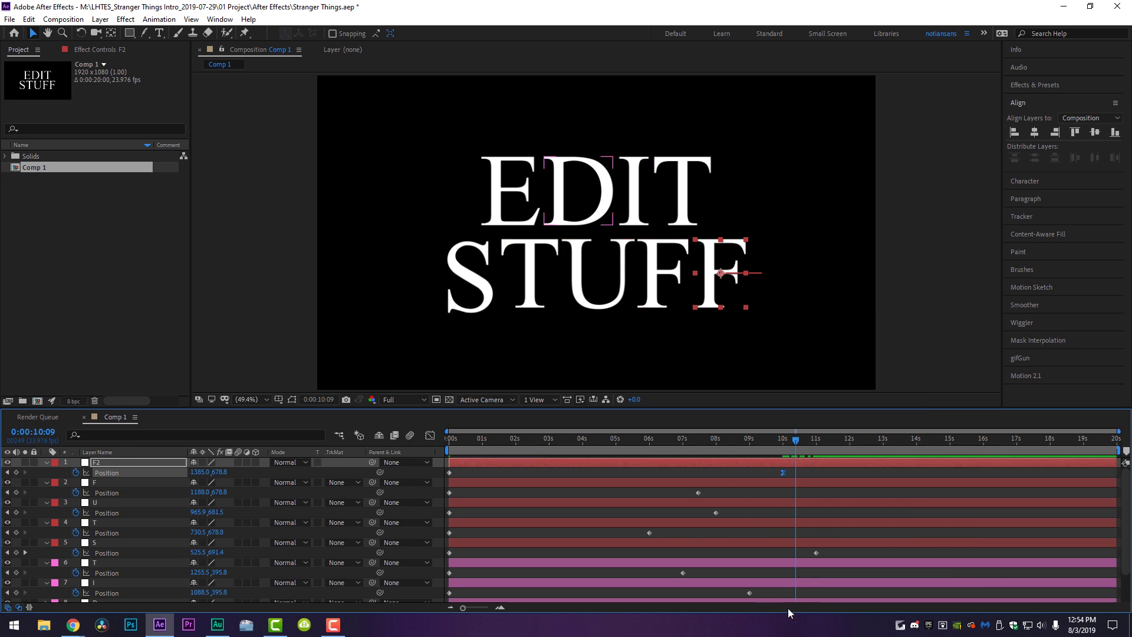
pyautogui.press('F9')
pyautogui.click(780, 443)
pyautogui.moveTo(780, 443); pyautogui.dragTo(788, 444)
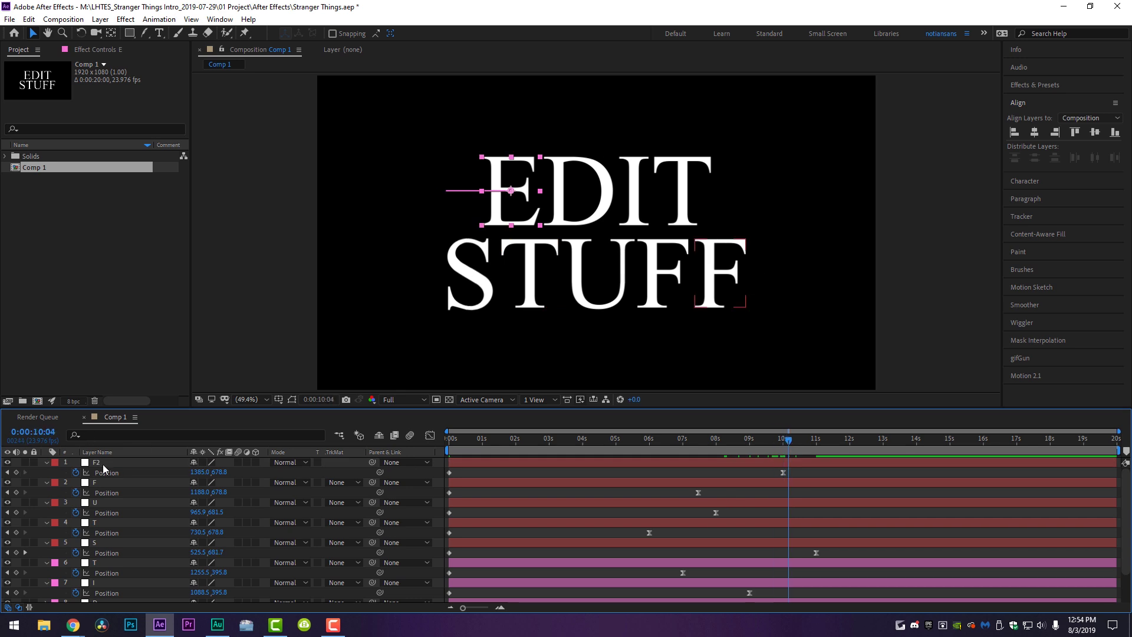
# - Collapse the revealed Position properties of all letter layers and clear the layer selection
pyautogui.click(104, 462)
pyautogui.hotkey('ctrl', 'a')
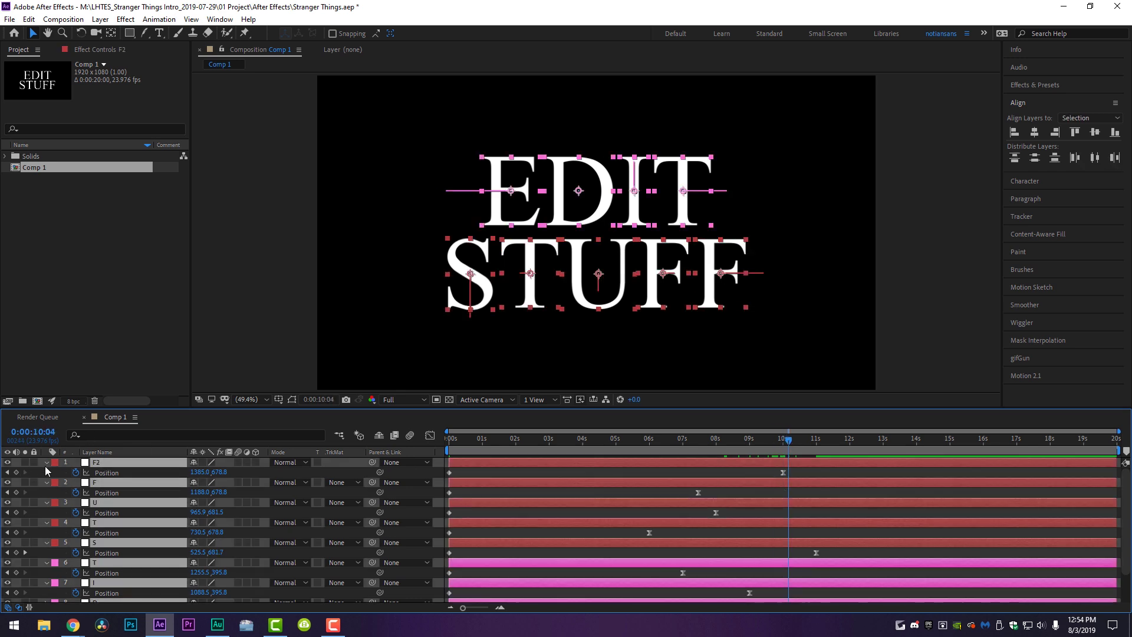
pyautogui.press('u')
pyautogui.click(169, 578)
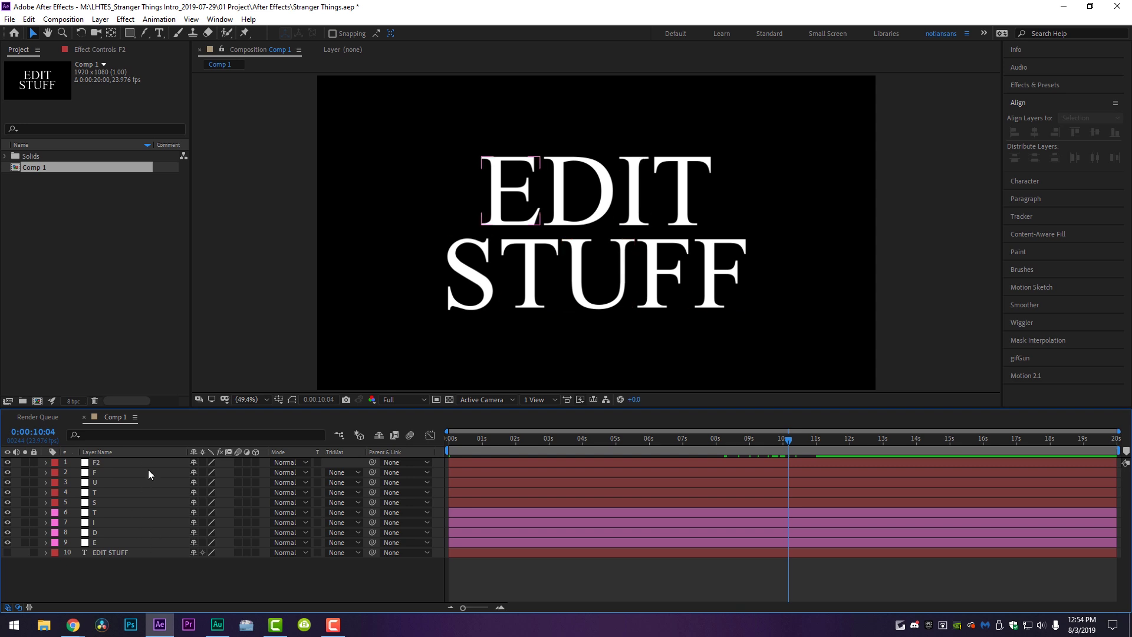
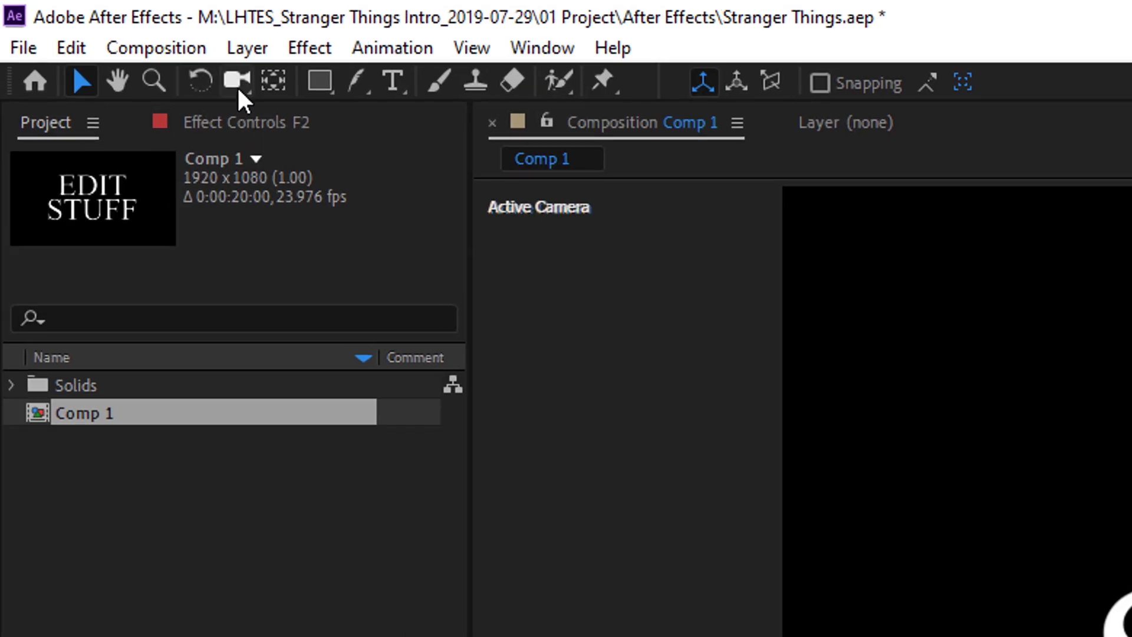
# - Add a Two-Node Camera with the 50mm preset to the composition
pyautogui.click(247, 47)
pyautogui.moveTo(314, 87)
pyautogui.click(792, 180)
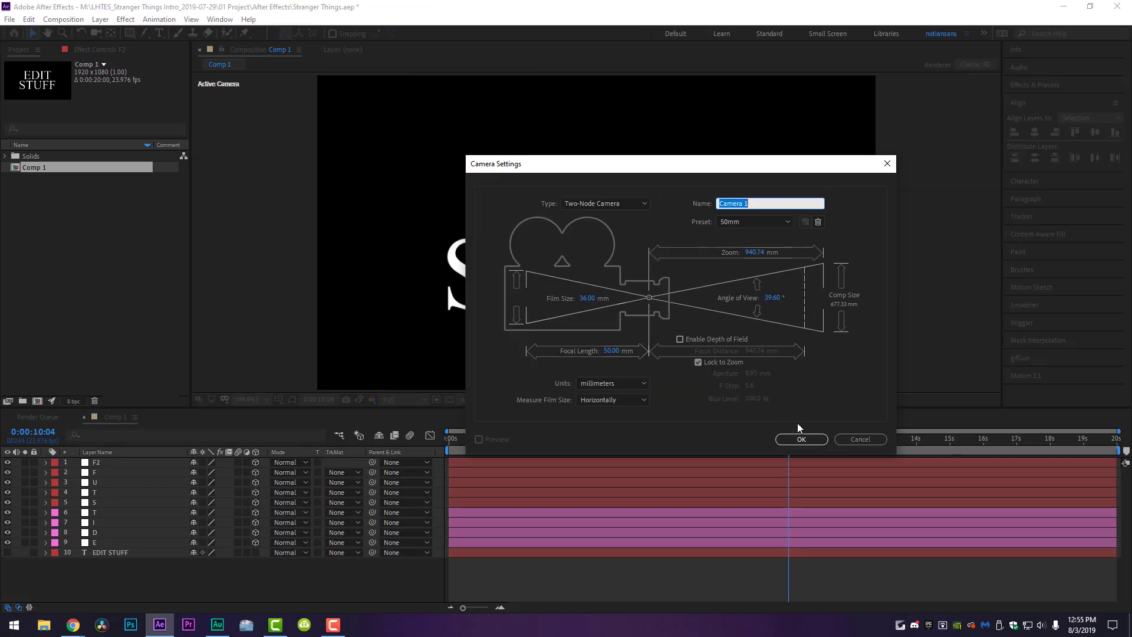
pyautogui.click(808, 440)
# - Set Position keyframes on the camera at 0 and 16 seconds
pyautogui.moveTo(515, 440); pyautogui.dragTo(416, 449)
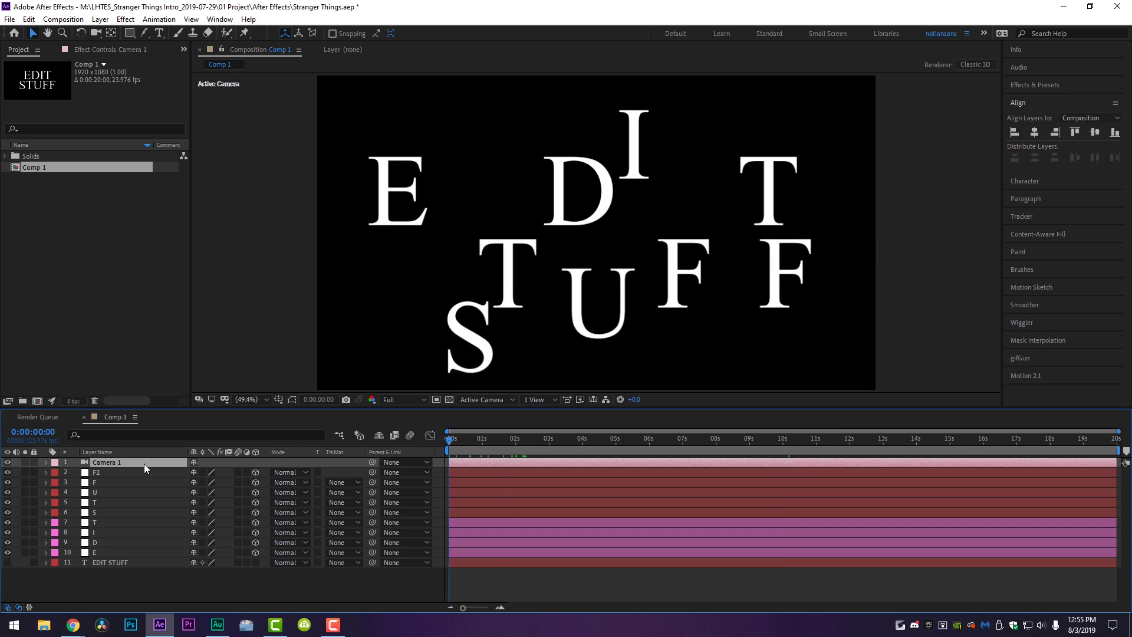
pyautogui.hotkey('alt', 'shift', 'p')
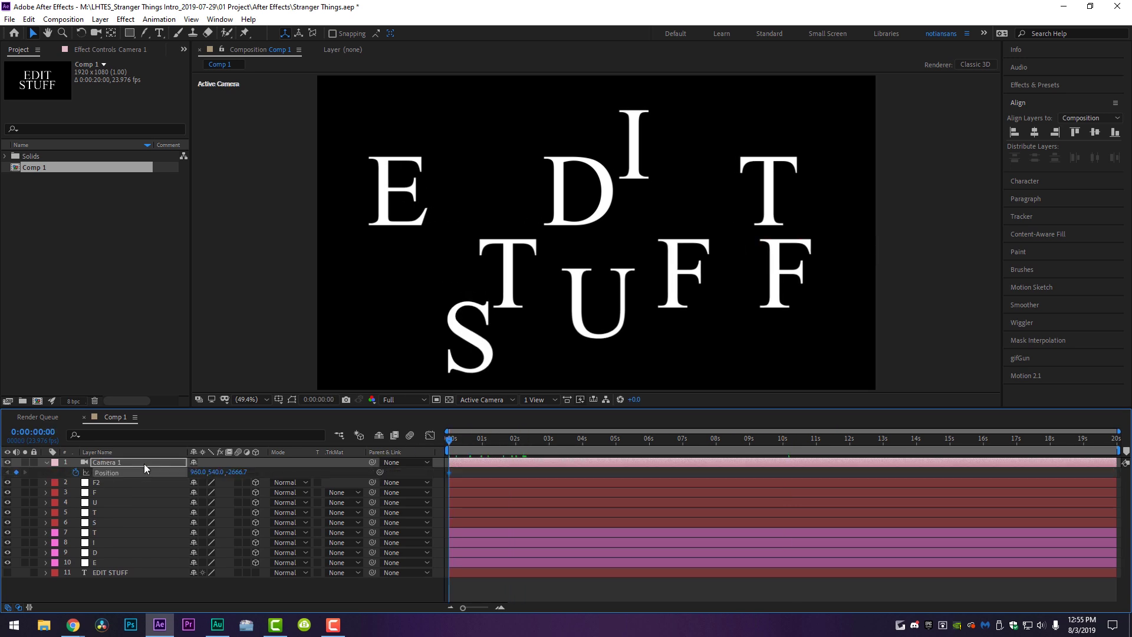
pyautogui.moveTo(914, 440); pyautogui.dragTo(983, 446)
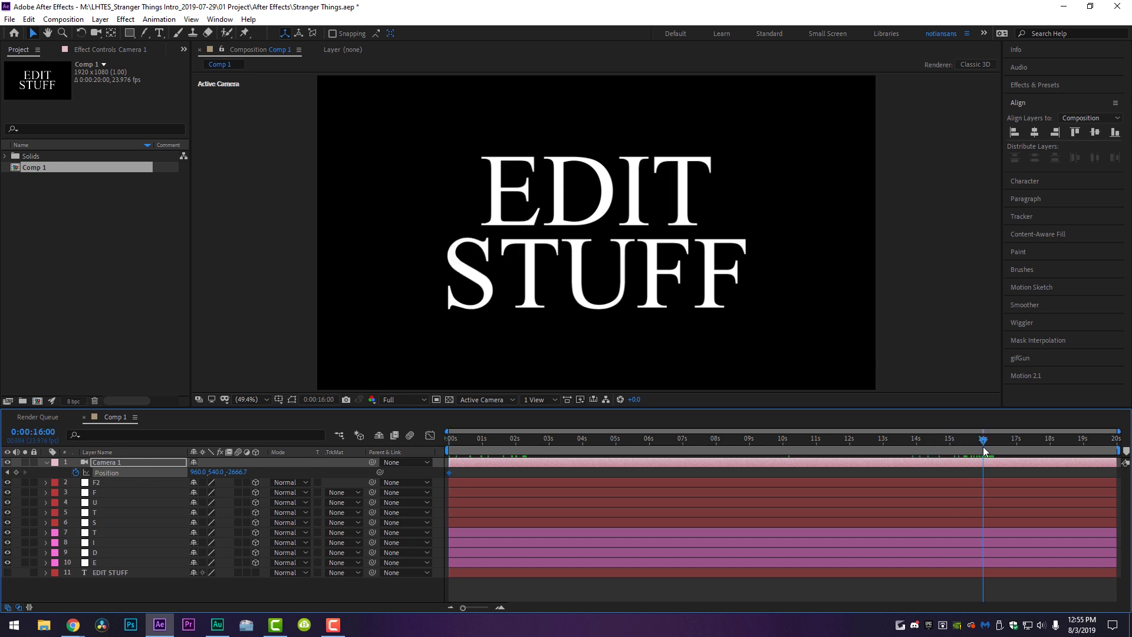
pyautogui.click(16, 473)
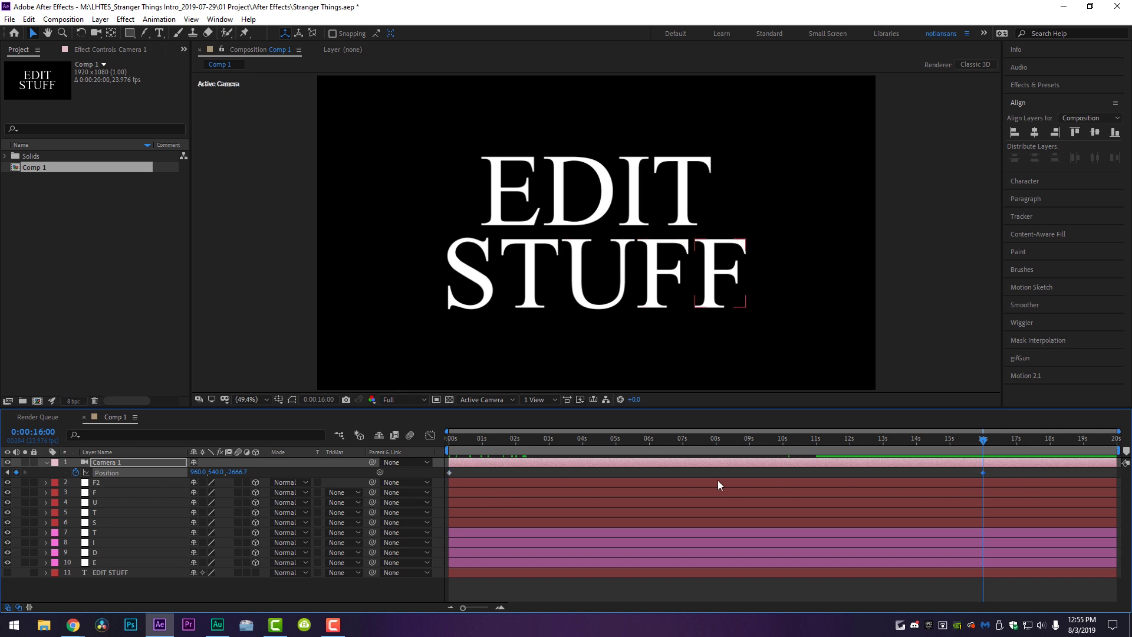
# - In a two-view layout, push the camera forward along Z to about -474.7 at 0 seconds and preview the pull-back
pyautogui.click(543, 401)
pyautogui.click(557, 424)
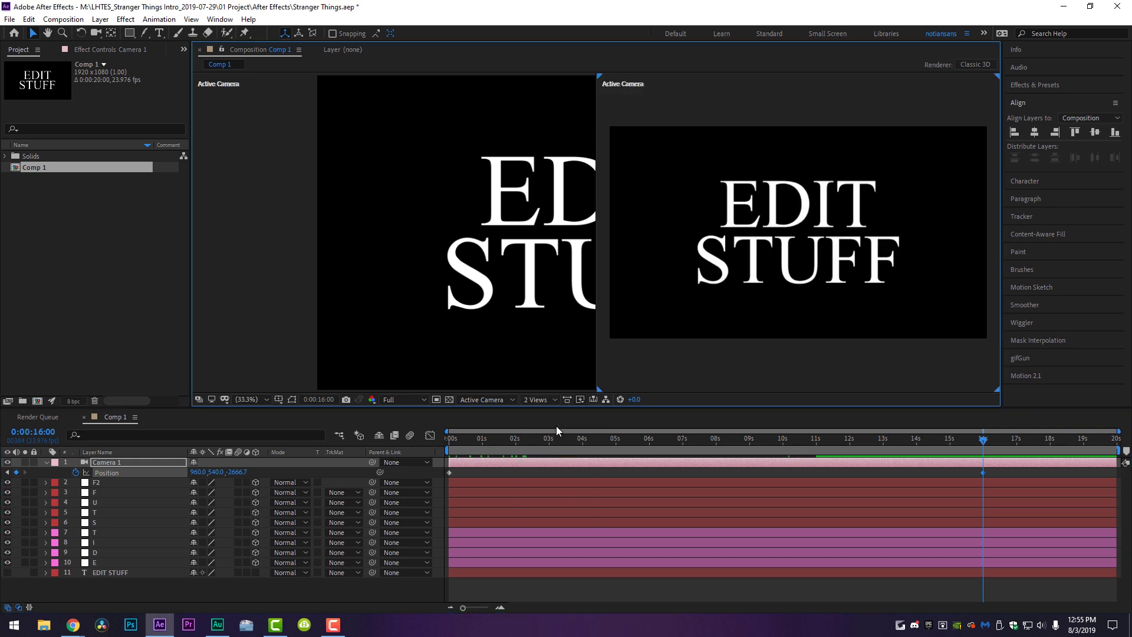
pyautogui.moveTo(646, 441); pyautogui.dragTo(436, 450)
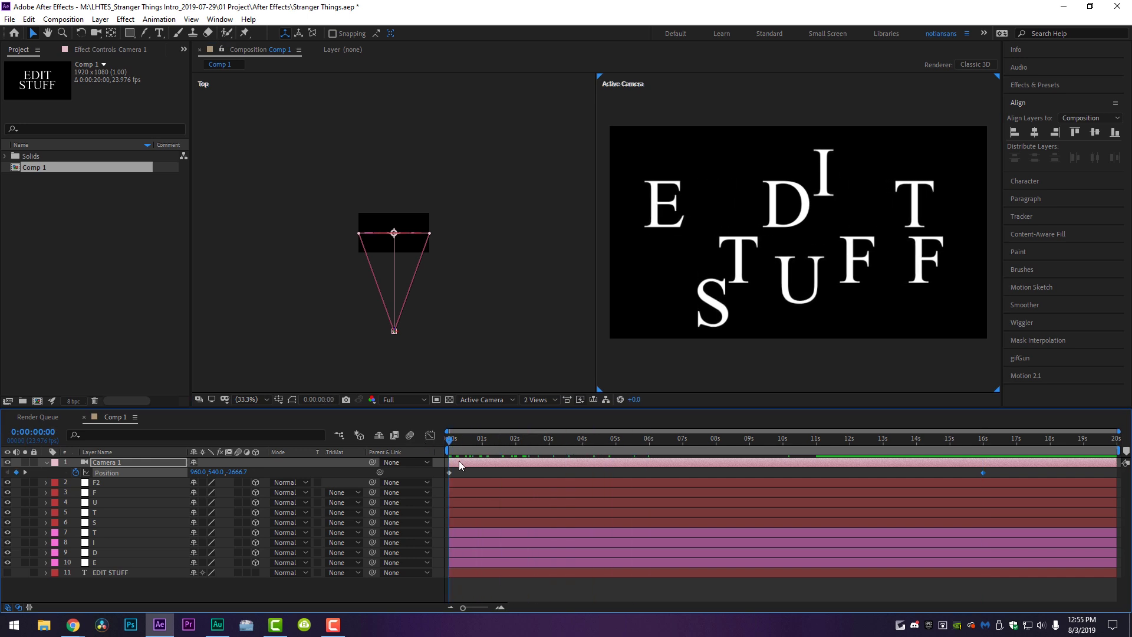
pyautogui.click(458, 463)
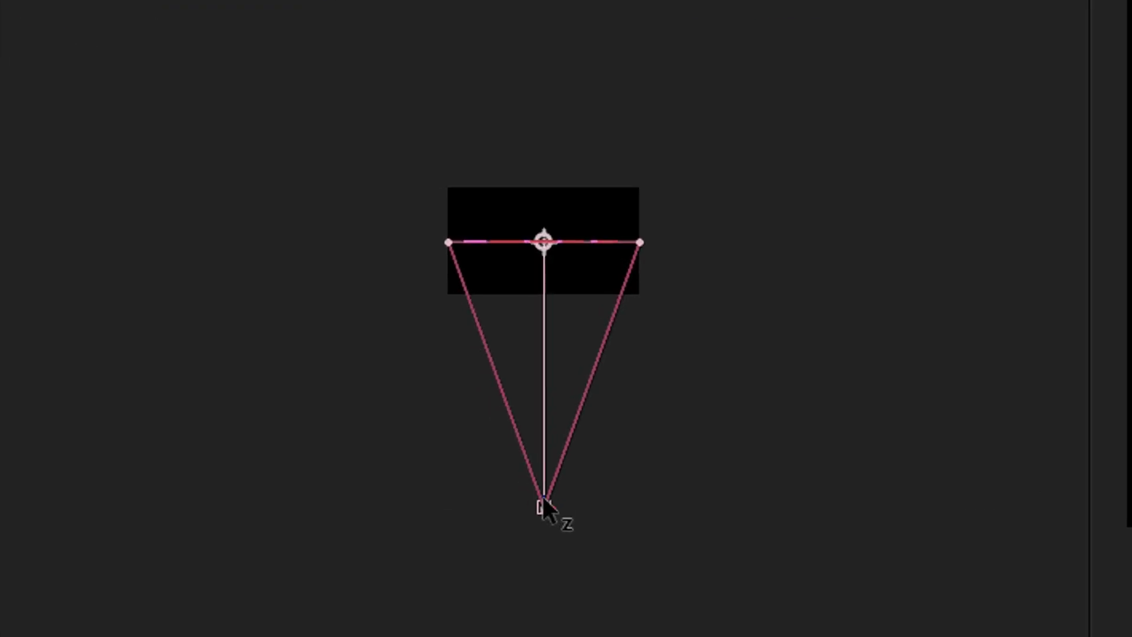
pyautogui.moveTo(543, 496); pyautogui.dragTo(543, 294)
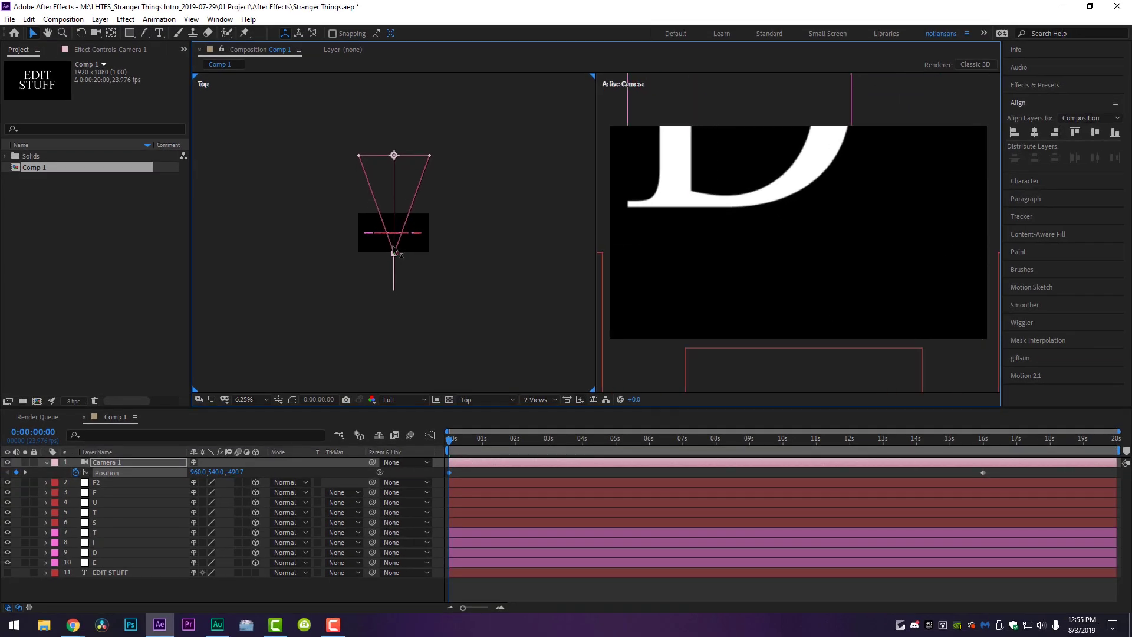
pyautogui.moveTo(394, 252); pyautogui.dragTo(395, 253)
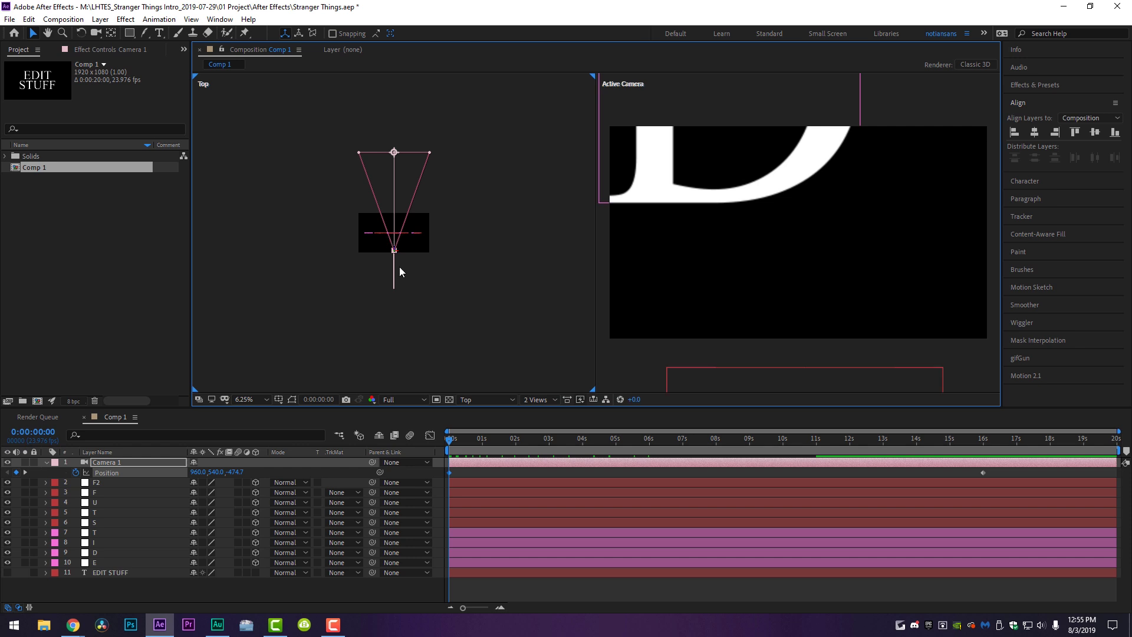
pyautogui.moveTo(452, 441); pyautogui.dragTo(981, 485)
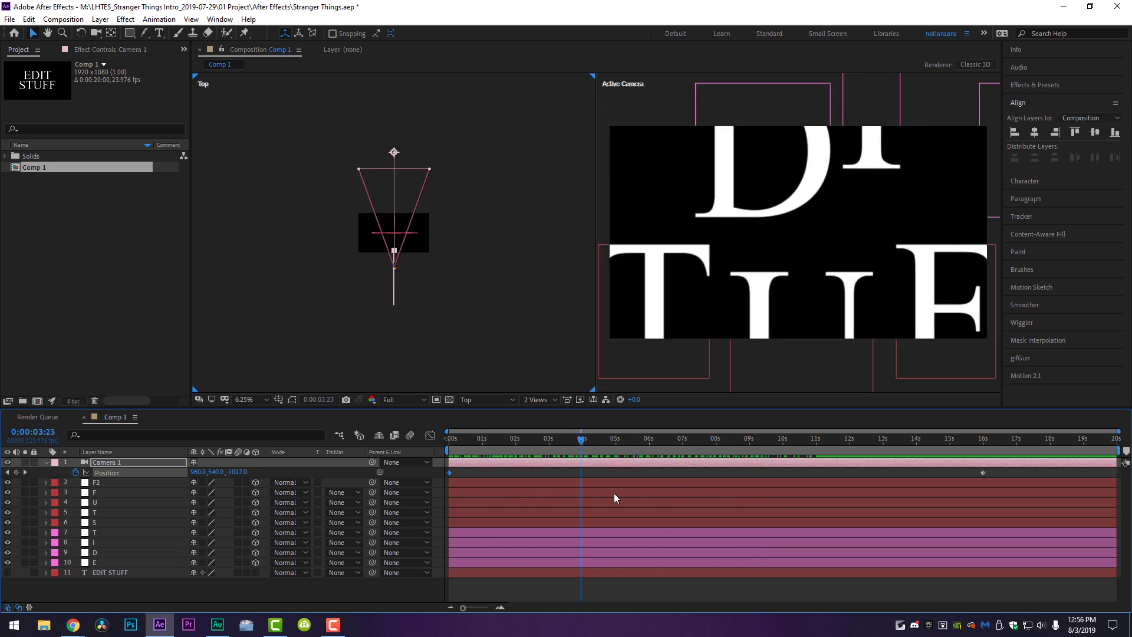
# - Create a white 1920 x 1080 solid and draw a thin horizontal rectangular mask on it above the word EDIT
pyautogui.hotkey('ctrl', 'alt', 'shift', 'n')
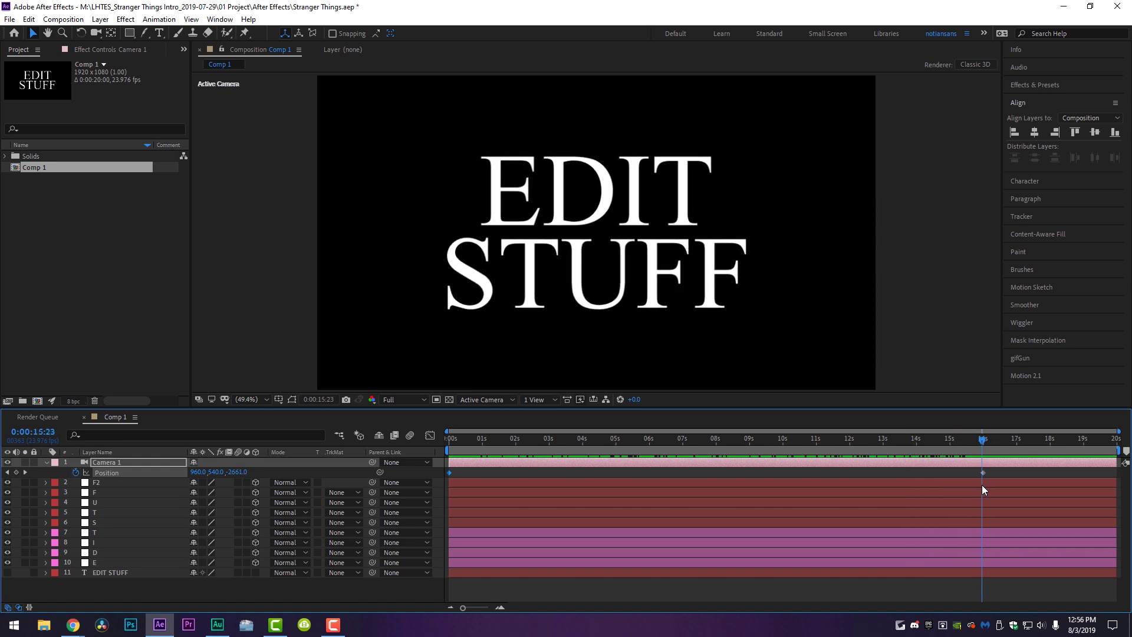
pyautogui.click(125, 19)
pyautogui.moveTo(100, 19)
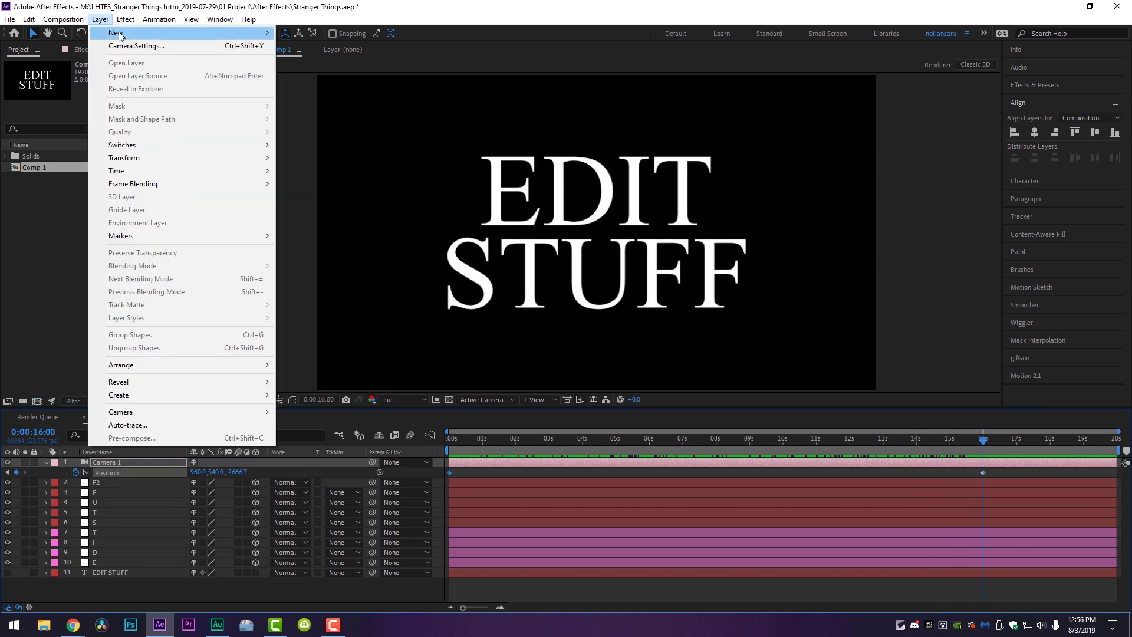
pyautogui.click(304, 46)
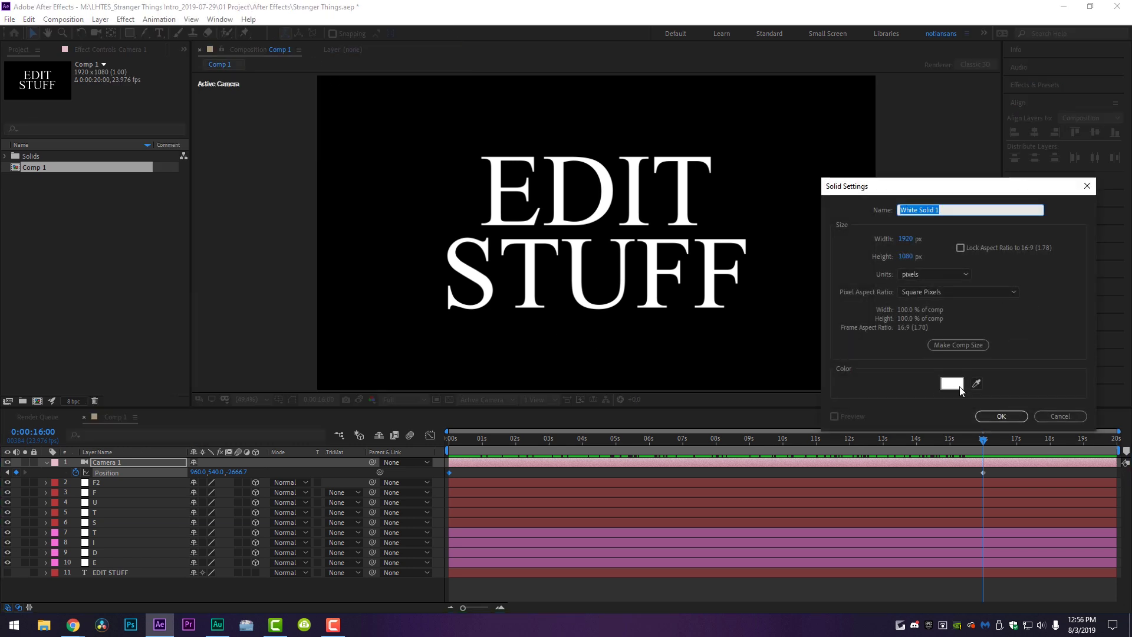
pyautogui.click(1003, 417)
pyautogui.click(130, 36)
pyautogui.moveTo(415, 115)
pyautogui.mouseDown()
pyautogui.moveTo(483, 132)
pyautogui.moveTo(771, 124)
pyautogui.mouseUp()
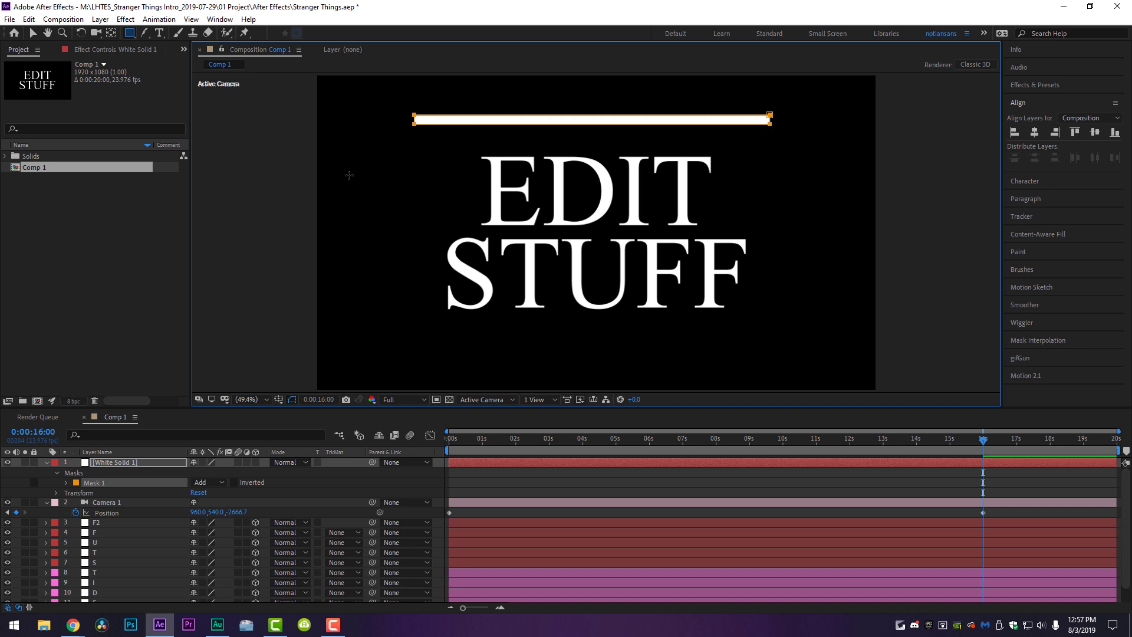
# - Place vertical guides at the outer edges of STUFF using the rulers, and fit the bar's mask between them
pyautogui.hotkey('ctrl', 'r')
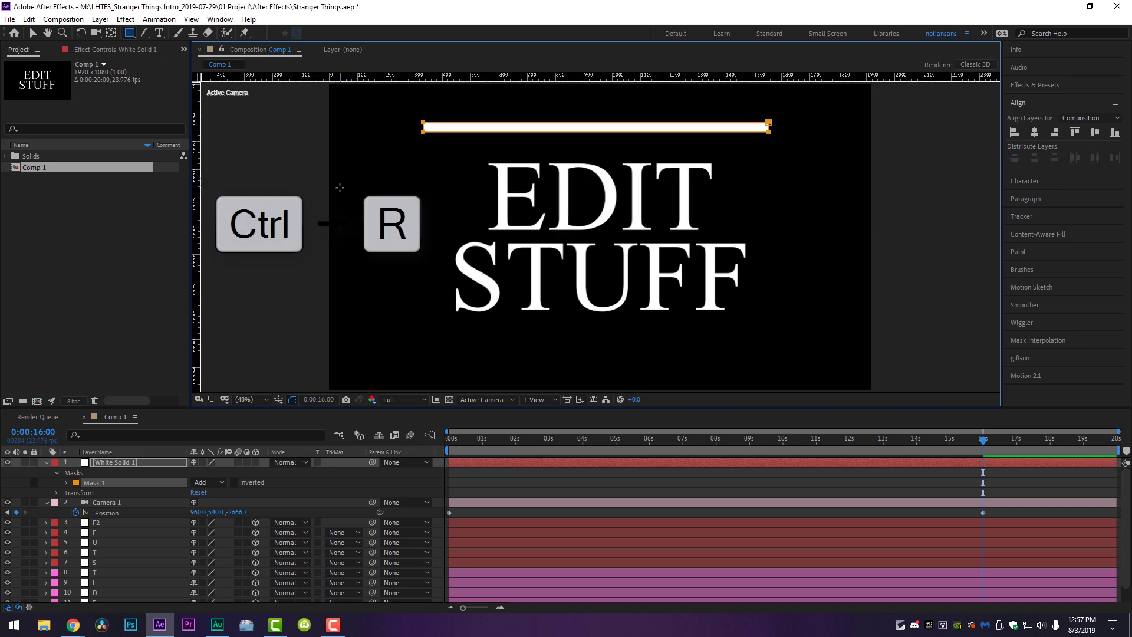
pyautogui.press('v')
pyautogui.moveTo(198, 256); pyautogui.dragTo(456, 309)
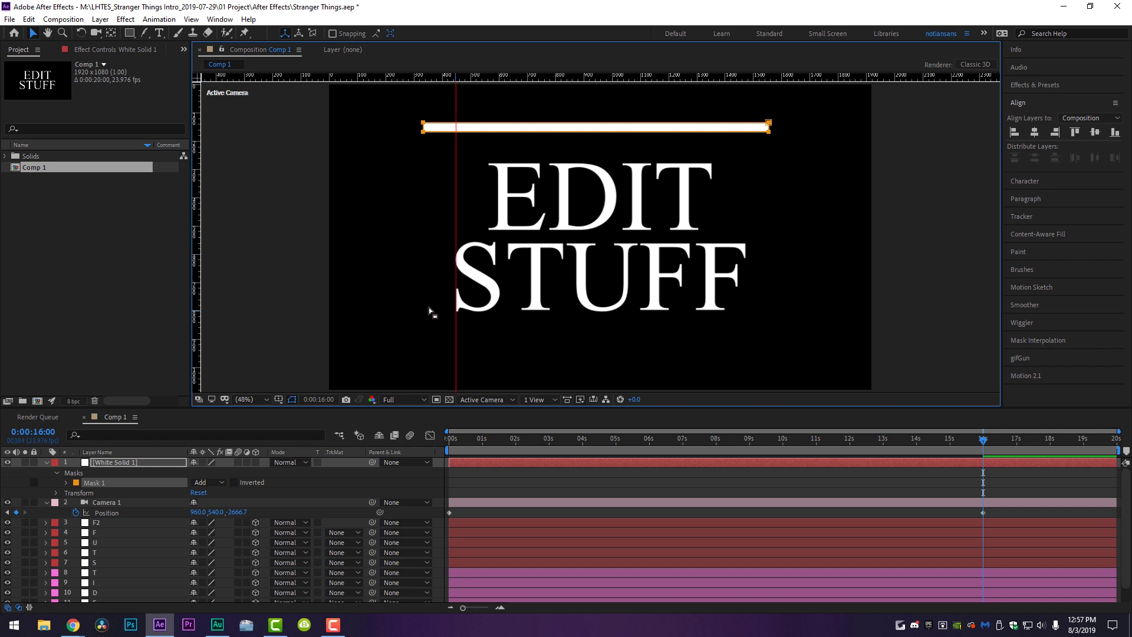
pyautogui.moveTo(199, 264); pyautogui.dragTo(746, 320)
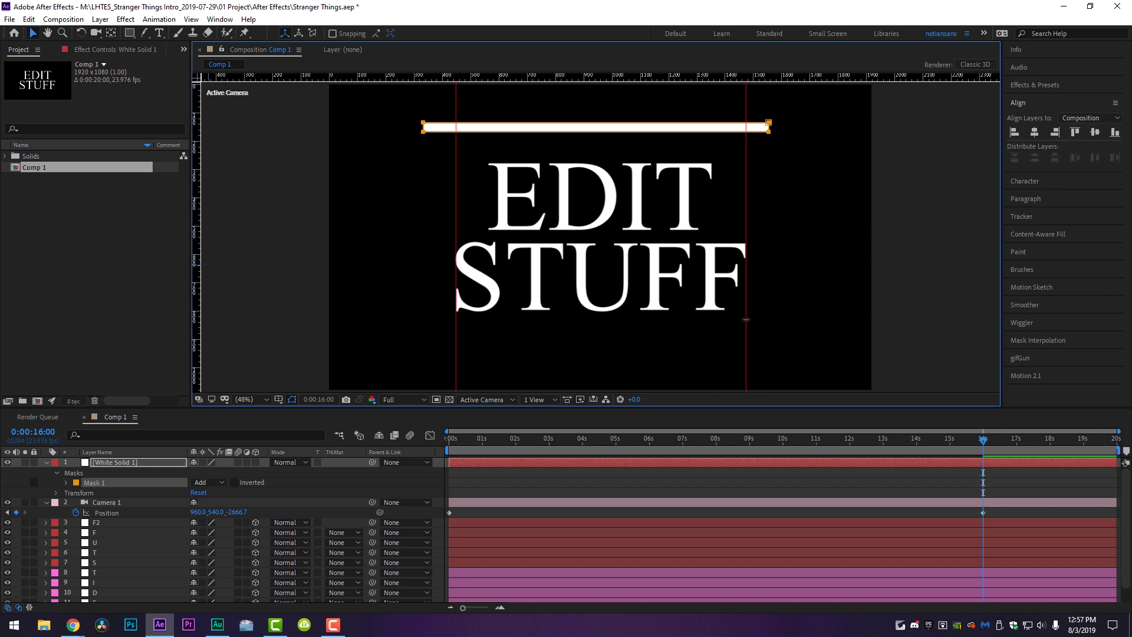
pyautogui.moveTo(485, 130); pyautogui.dragTo(509, 137)
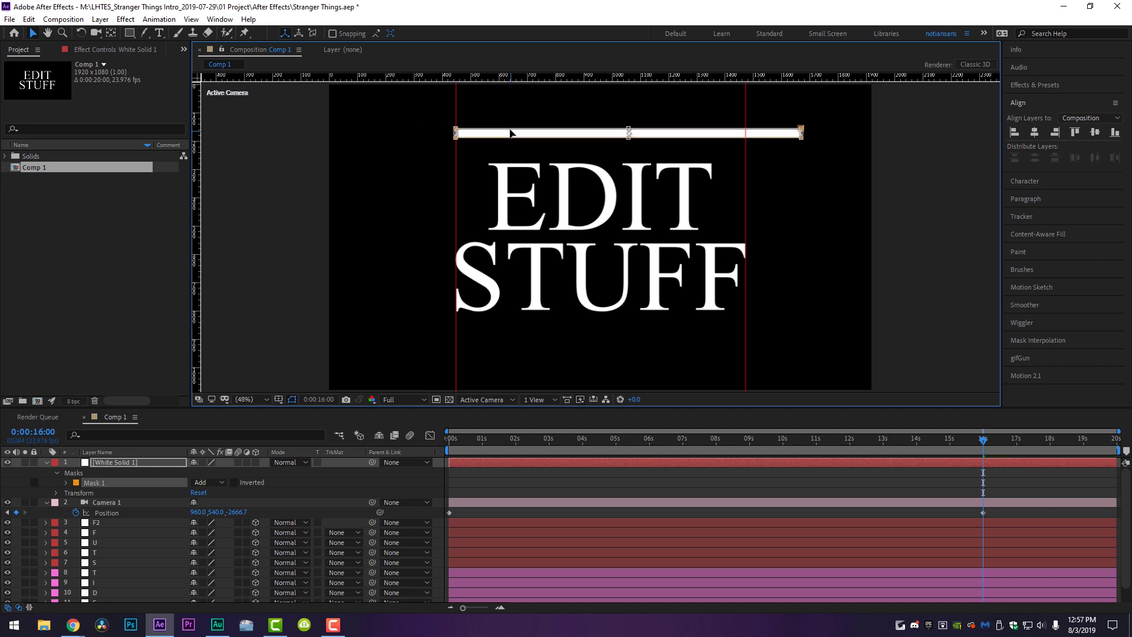
pyautogui.moveTo(794, 133); pyautogui.dragTo(747, 135)
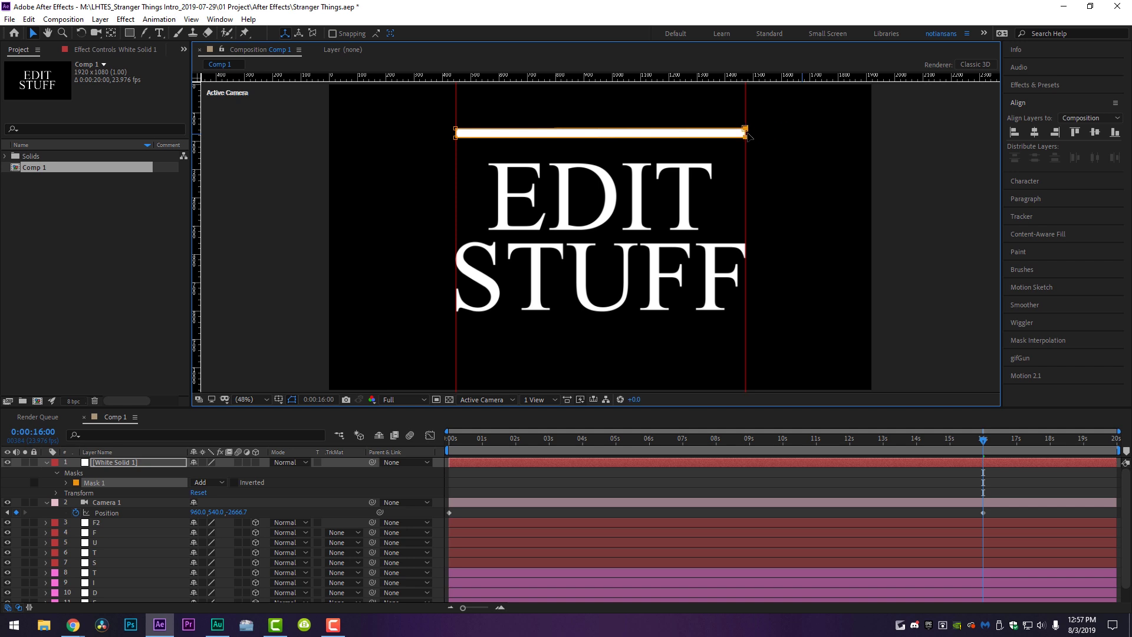
# - Make the white solid a 3D layer and scrub back to 0:00:13:16 to check it against the camera move
pyautogui.click(924, 463)
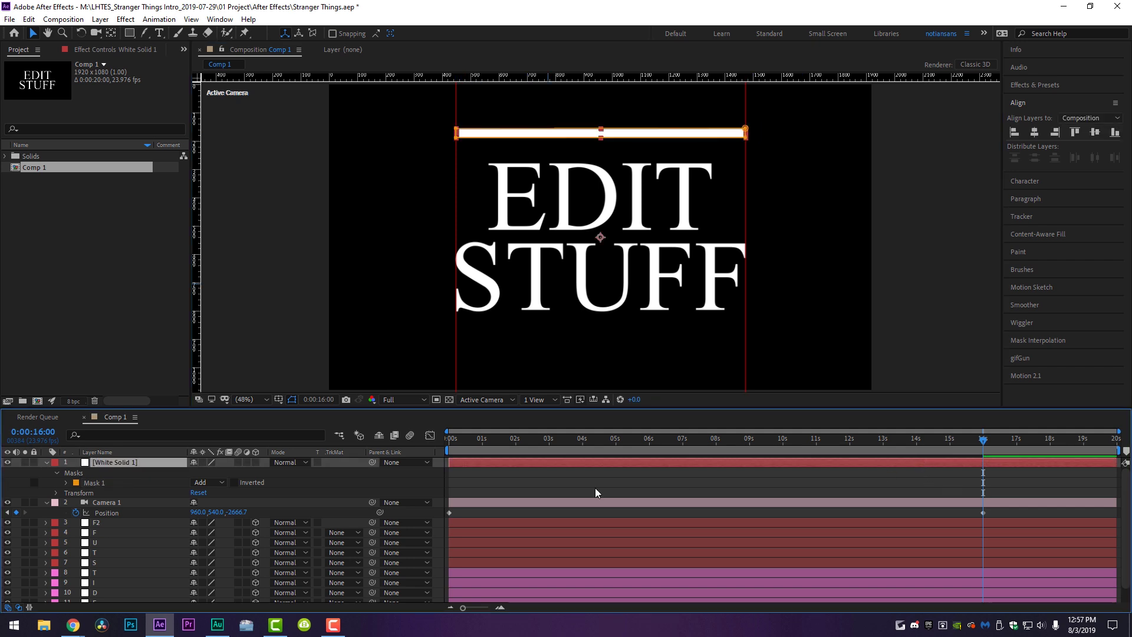
pyautogui.click(255, 462)
pyautogui.click(266, 469)
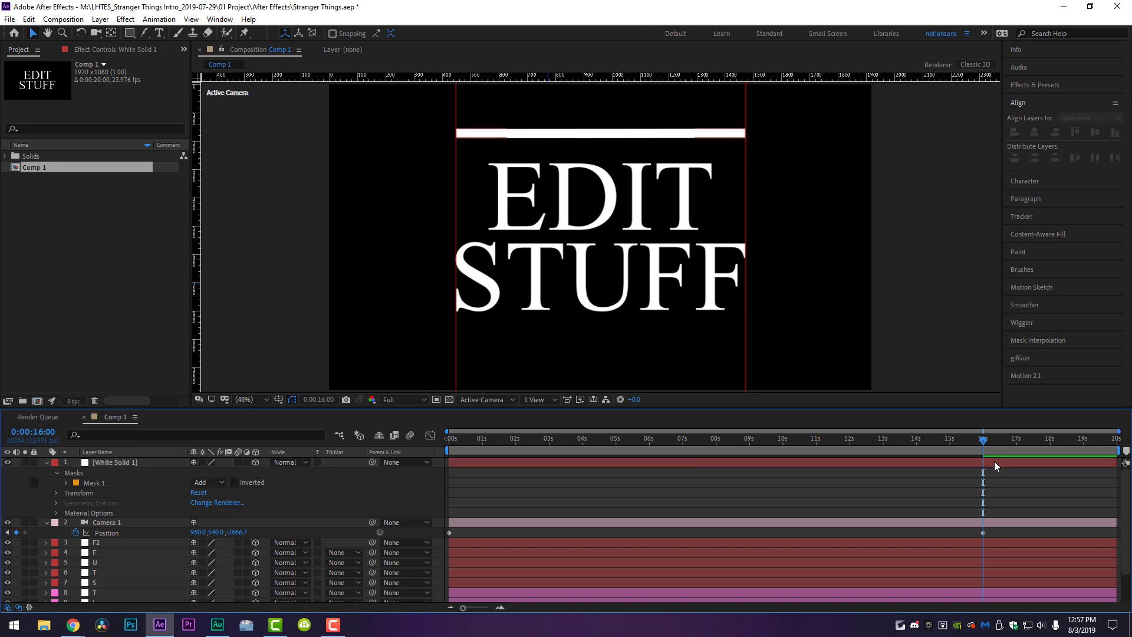
pyautogui.moveTo(983, 442); pyautogui.dragTo(904, 482)
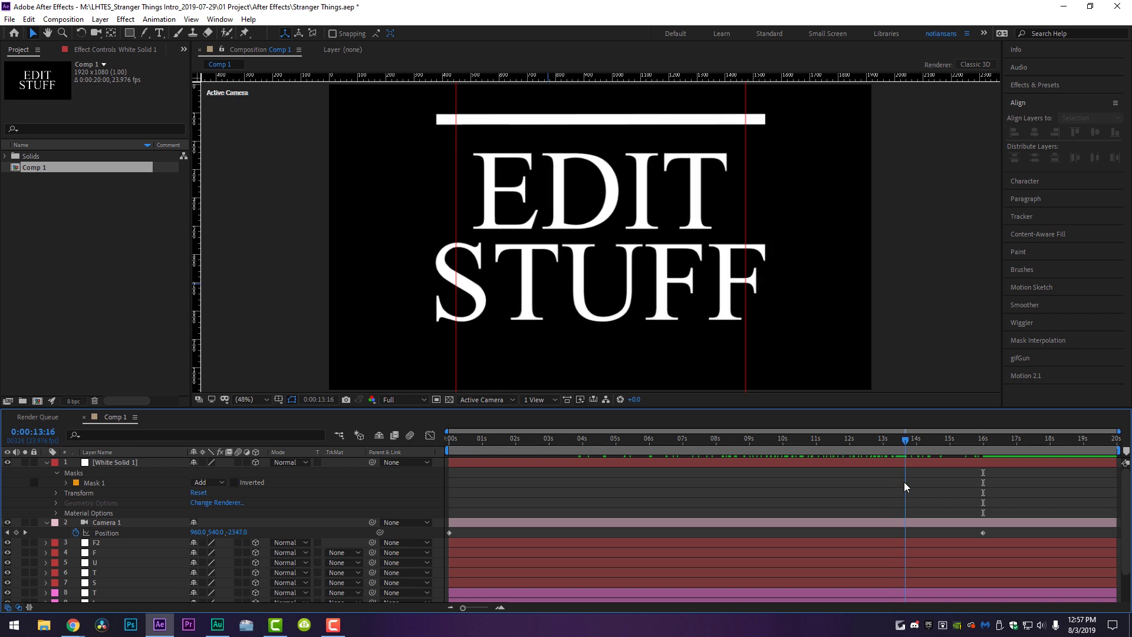
# - Make the white bar thinner by raising the lower edge of its mask slightly
pyautogui.click(879, 463)
pyautogui.click(436, 123)
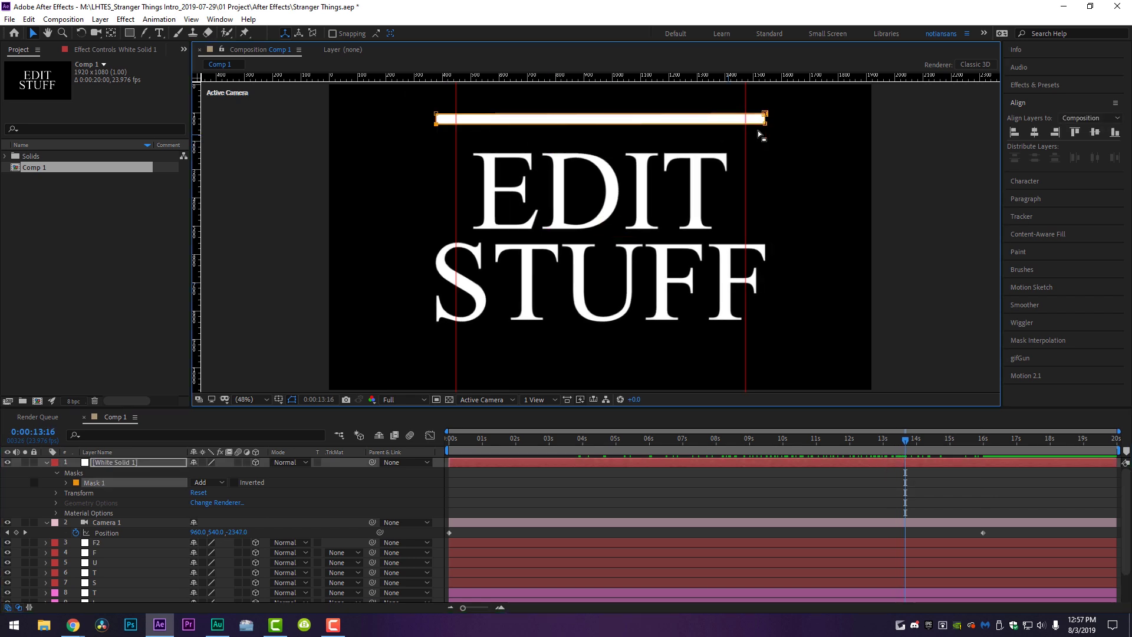
pyautogui.moveTo(641, 125); pyautogui.dragTo(642, 123)
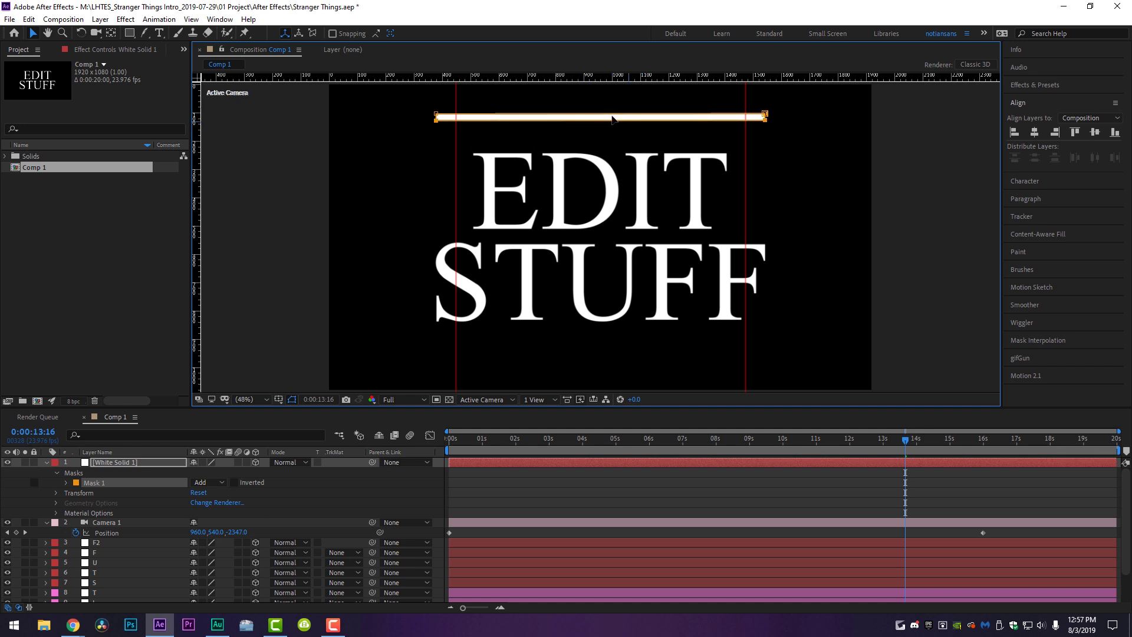
pyautogui.click(919, 476)
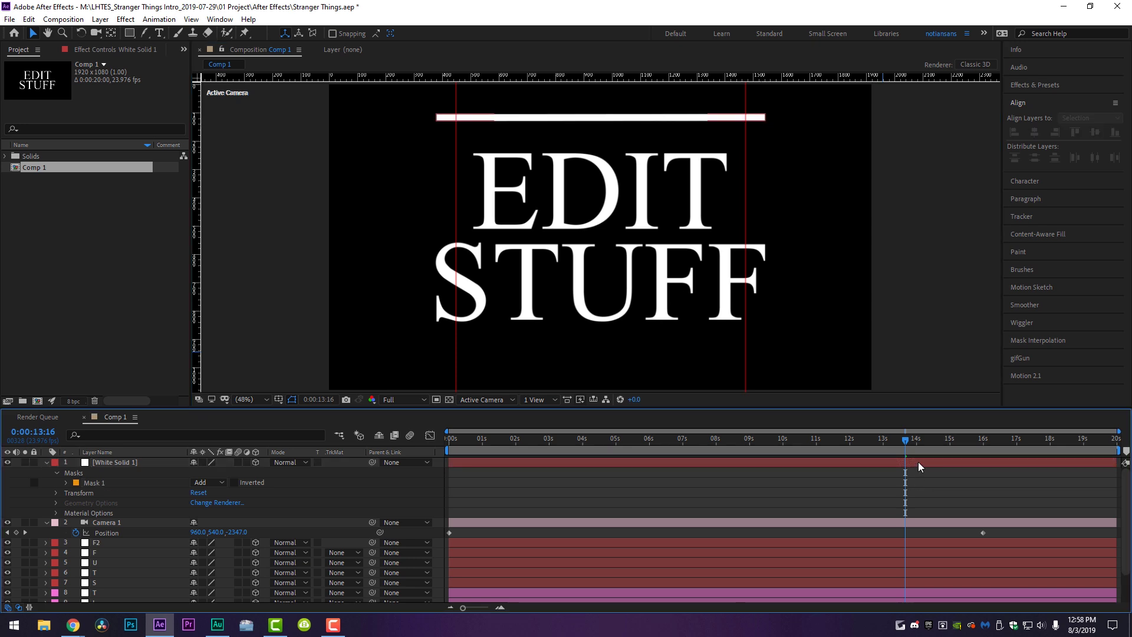
# - Keyframe the white bar's Mask Path at 0:00:13:16 and add a second keyframe with the same shape at 0:00:14:02
pyautogui.click(918, 462)
pyautogui.click(66, 483)
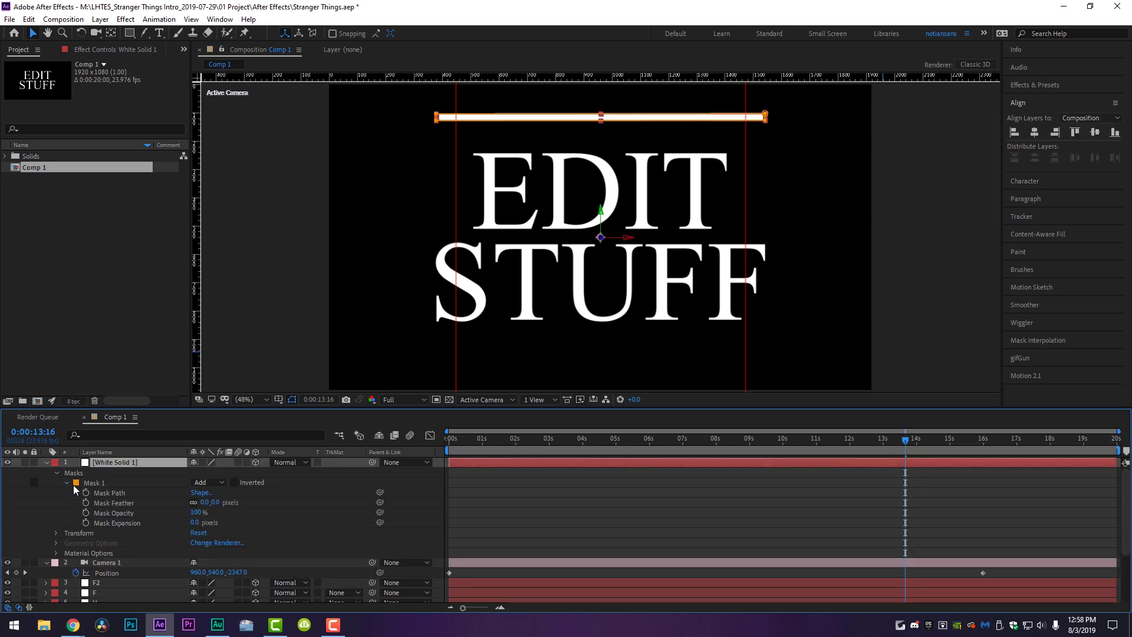
pyautogui.click(86, 493)
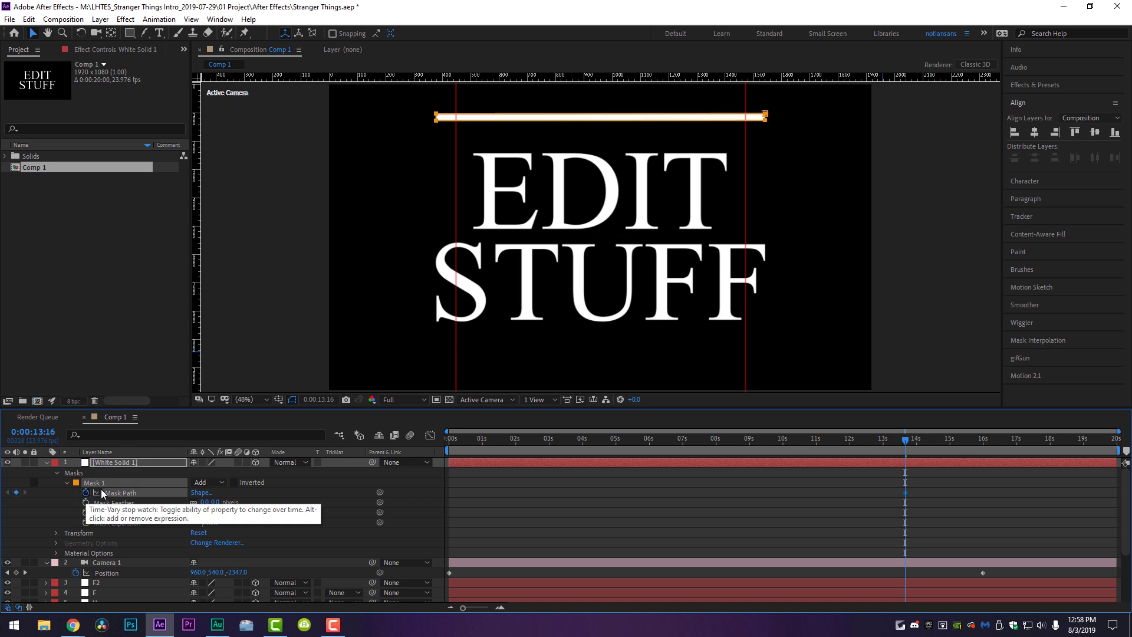
pyautogui.press('space')
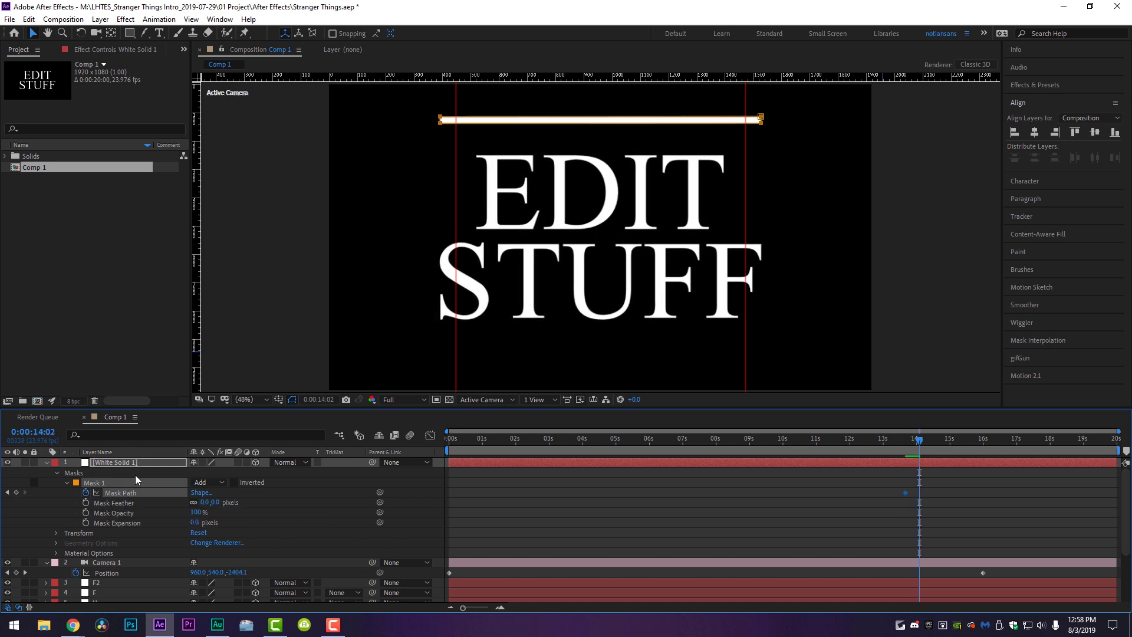
pyautogui.click(16, 492)
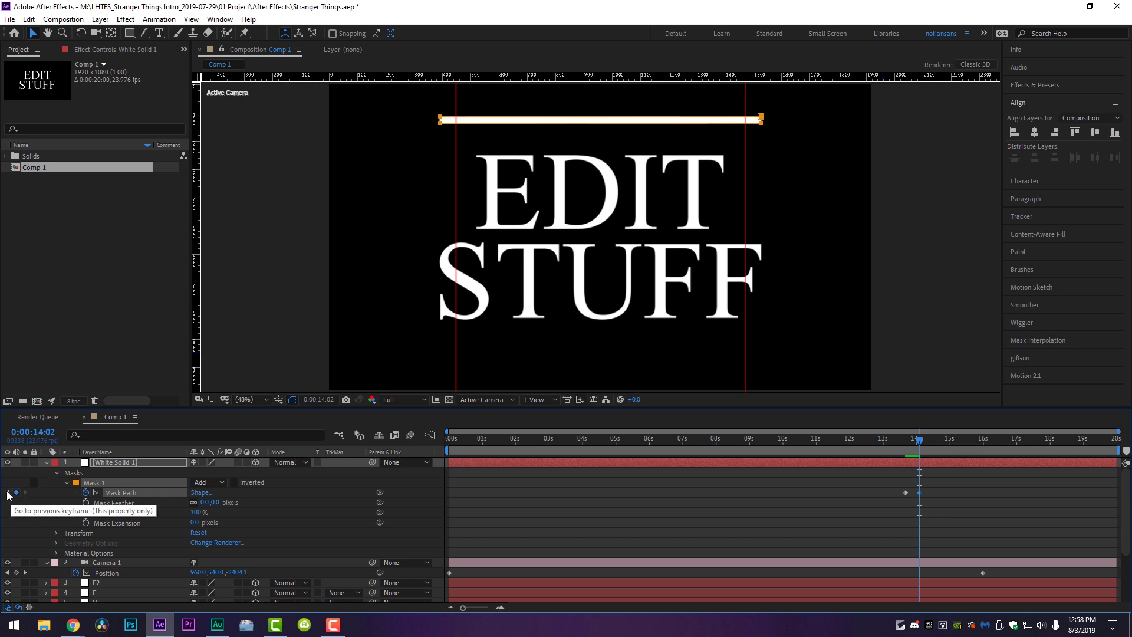
# - At the 0:00:13:16 keyframe, collapse the bar's mask to nothing by bringing both of its ends to the centre above EDIT
pyautogui.click(7, 492)
pyautogui.click(438, 117)
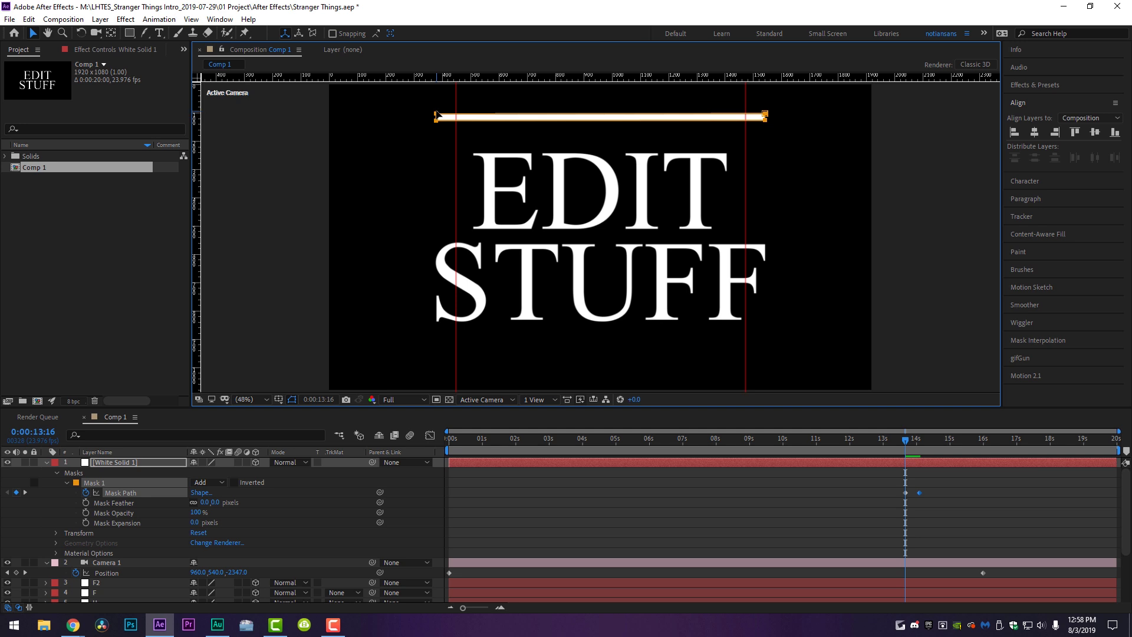
pyautogui.click(449, 126)
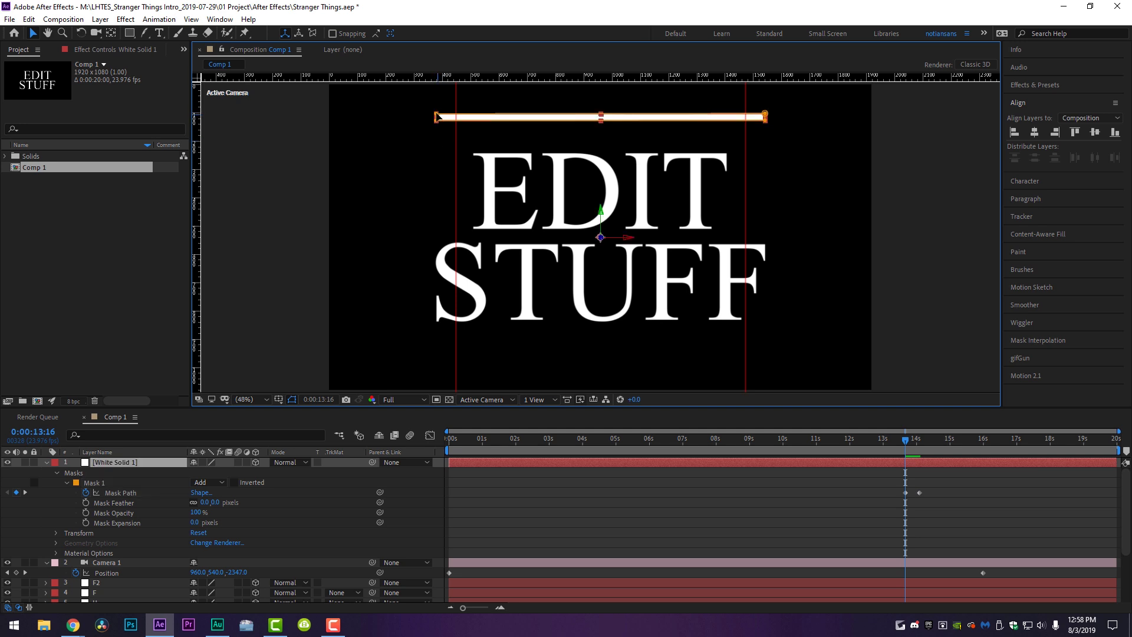
pyautogui.click(437, 117)
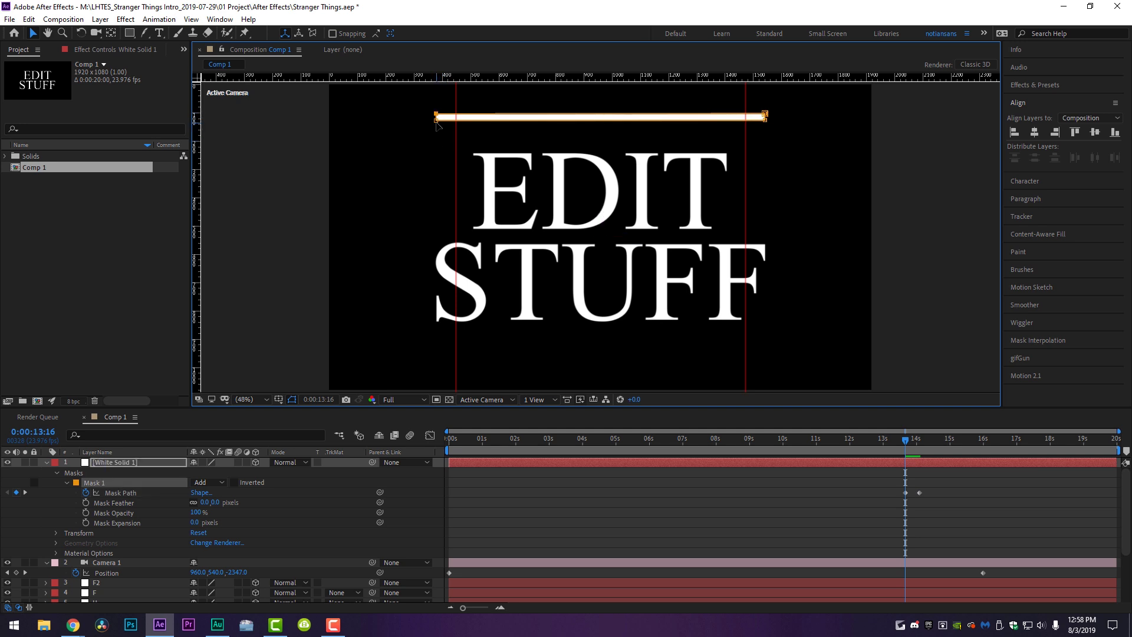
pyautogui.moveTo(436, 118); pyautogui.dragTo(601, 121)
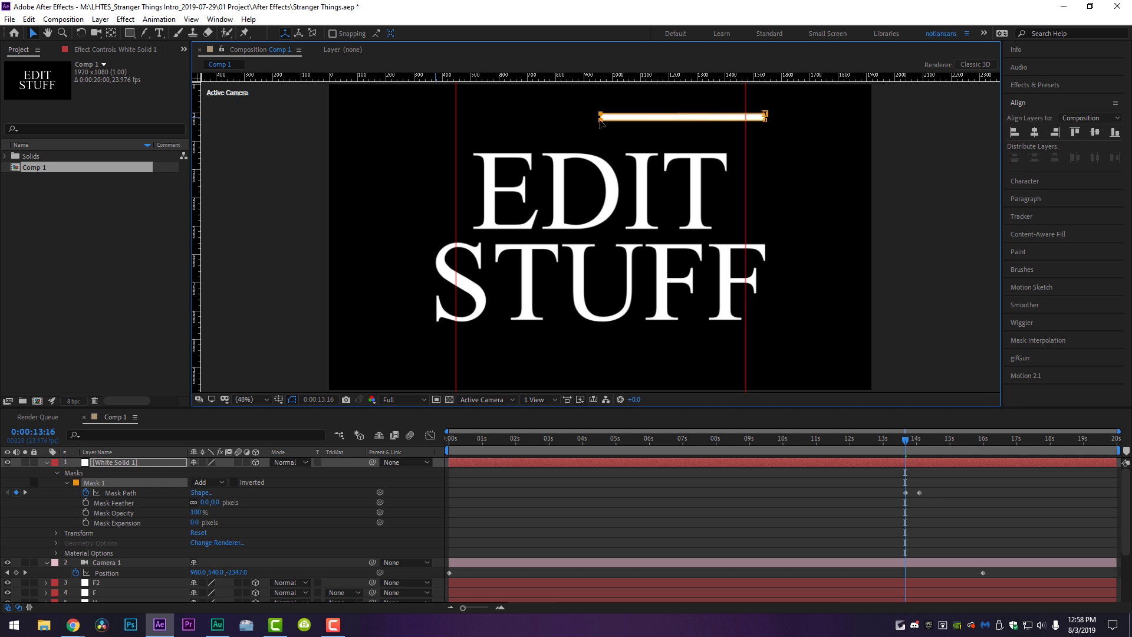
pyautogui.click(768, 114)
pyautogui.click(766, 115)
pyautogui.moveTo(766, 118); pyautogui.dragTo(599, 122)
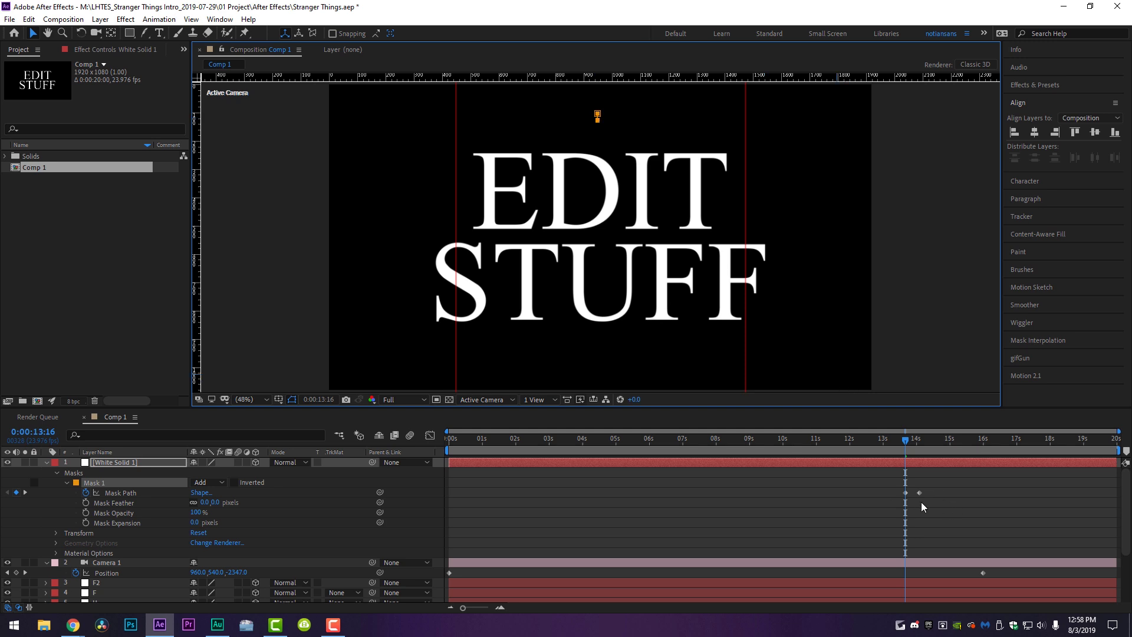
# - Trim the start of the white solid layer to 0:00:13:16 and preview the bar growing outward
pyautogui.moveTo(454, 469); pyautogui.dragTo(892, 474)
pyautogui.press('pageup')
pyautogui.press('pageup')
pyautogui.press('pageup')
pyautogui.press('pageup')
pyautogui.press('pageup')
pyautogui.press('pageup')
pyautogui.click(982, 500)
pyautogui.press('space')
pyautogui.click(907, 441)
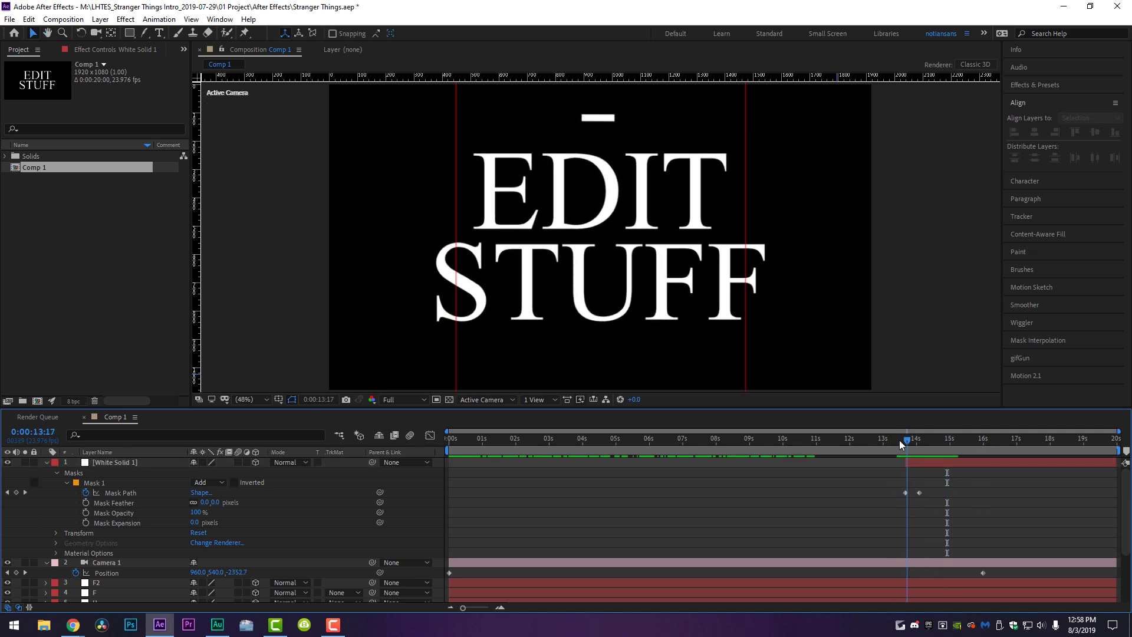
# - Duplicate the white bar layer and move the copy straight down below STUFF, spaced like the bar above EDIT
pyautogui.click(951, 462)
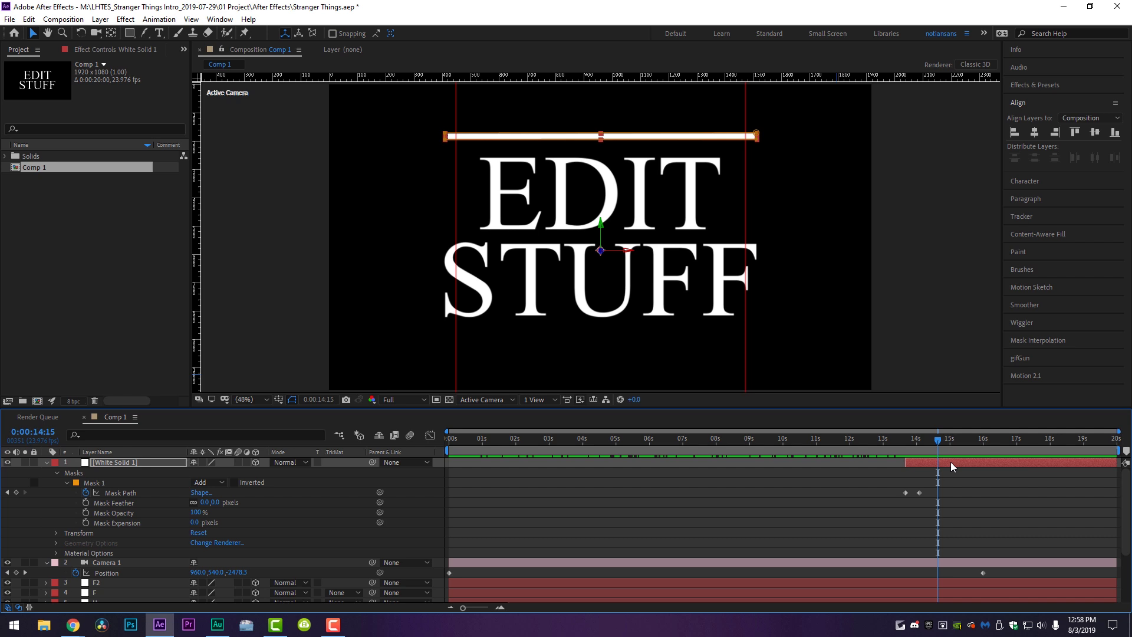
pyautogui.hotkey('ctrl', 'd')
pyautogui.hotkey('shift', 'Down')
pyautogui.hotkey('shift', 'Down')
pyautogui.hotkey('shift', 'Down')
pyautogui.hotkey('shift', 'Down')
pyautogui.hotkey('shift', 'Down')
pyautogui.hotkey('shift', 'Down')
pyautogui.hotkey('shift', 'Down')
pyautogui.hotkey('shift', 'Down')
pyautogui.hotkey('shift', 'Down')
pyautogui.hotkey('shift', 'Down')
pyautogui.hotkey('shift', 'Down')
pyautogui.hotkey('shift', 'Down')
pyautogui.hotkey('shift', 'Down')
pyautogui.hotkey('shift', 'Down')
pyautogui.hotkey('shift', 'Down')
pyautogui.hotkey('shift', 'Down')
pyautogui.hotkey('shift', 'Down')
pyautogui.hotkey('shift', 'Down')
pyautogui.hotkey('shift', 'Down')
pyautogui.hotkey('shift', 'Down')
pyautogui.hotkey('shift', 'Down')
pyautogui.hotkey('shift', 'Down')
pyautogui.hotkey('shift', 'Down')
pyautogui.hotkey('shift', 'Down')
pyautogui.hotkey('shift', 'Down')
pyautogui.hotkey('shift', 'Down')
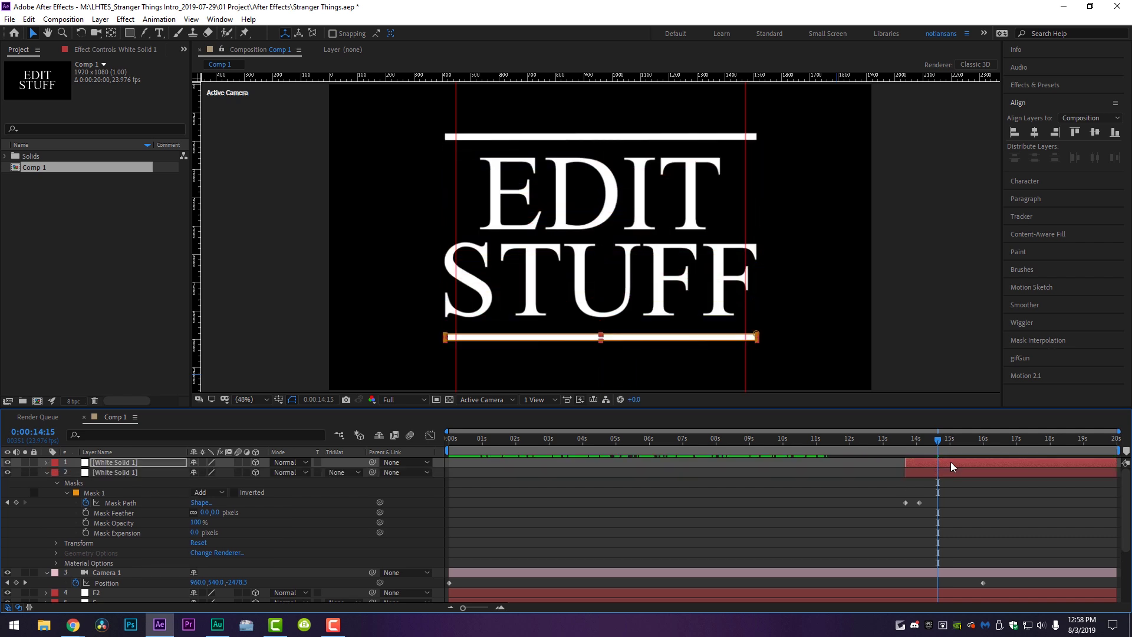
pyautogui.hotkey('shift', 'Up')
pyautogui.hotkey('shift', 'Up')
pyautogui.press('Down')
pyautogui.press('Down')
pyautogui.press('Down')
pyautogui.press('Down')
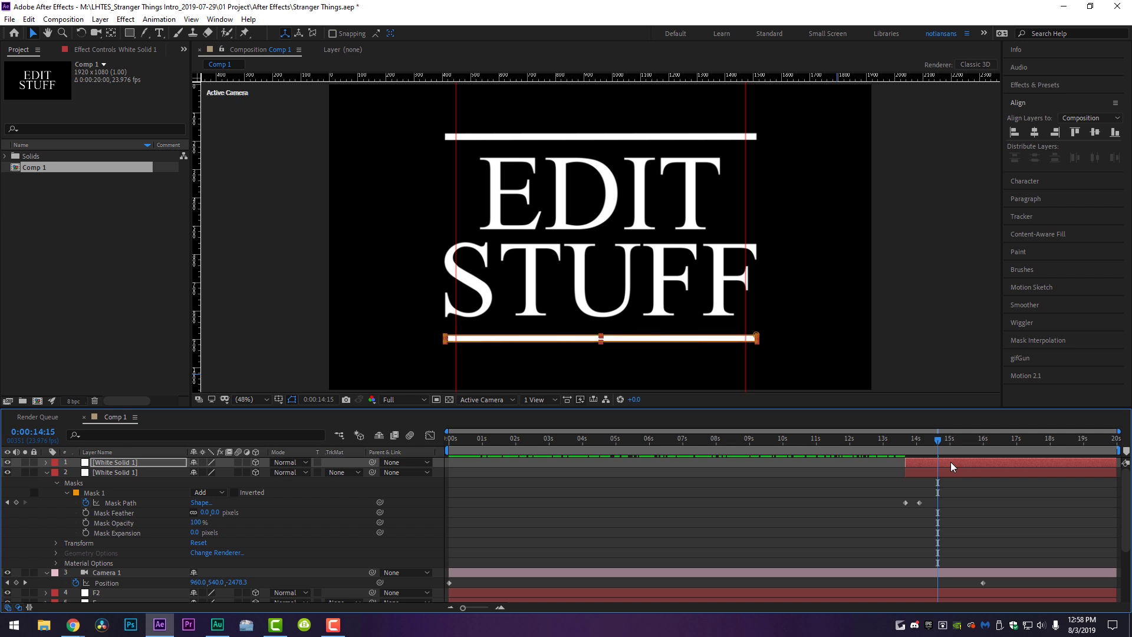
# - Remove both vertical guides and preview the two bars from 0:00:12:03
pyautogui.hotkey('shift', 'pageup')
pyautogui.hotkey('shift', 'pageup')
pyautogui.click(415, 182)
pyautogui.moveTo(452, 183); pyautogui.dragTo(197, 189)
pyautogui.moveTo(747, 200); pyautogui.dragTo(197, 200)
pyautogui.moveTo(911, 440); pyautogui.dragTo(854, 449)
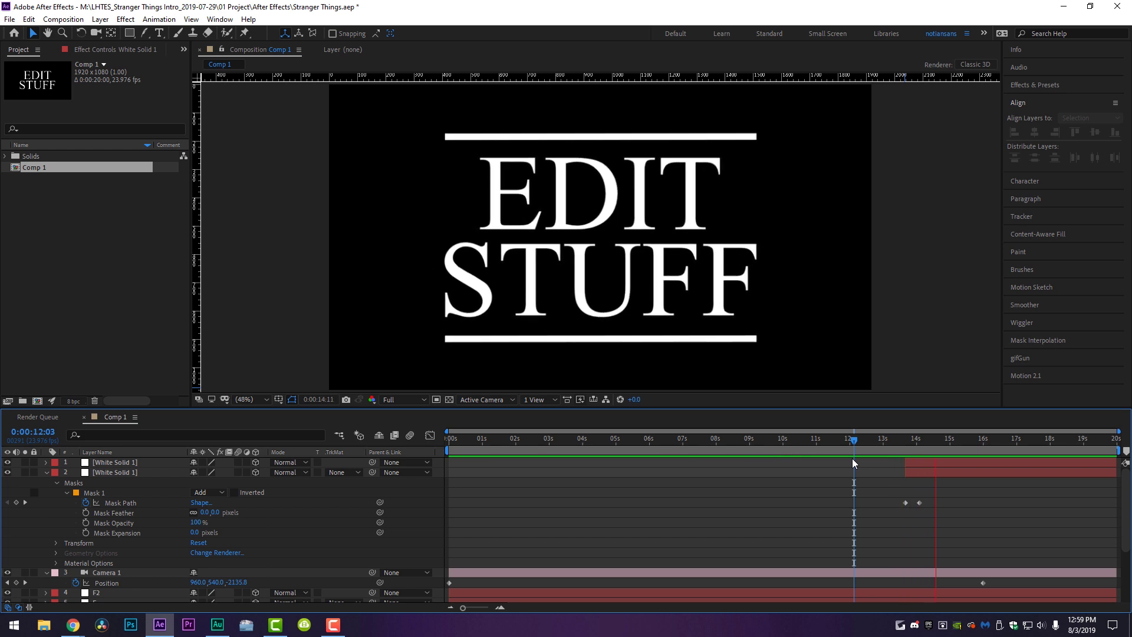
pyautogui.press('space')
# - Slow the bars' growth by moving the ending Mask Path keyframes of both solids to about 14.5 seconds, and preview it
pyautogui.click(935, 461)
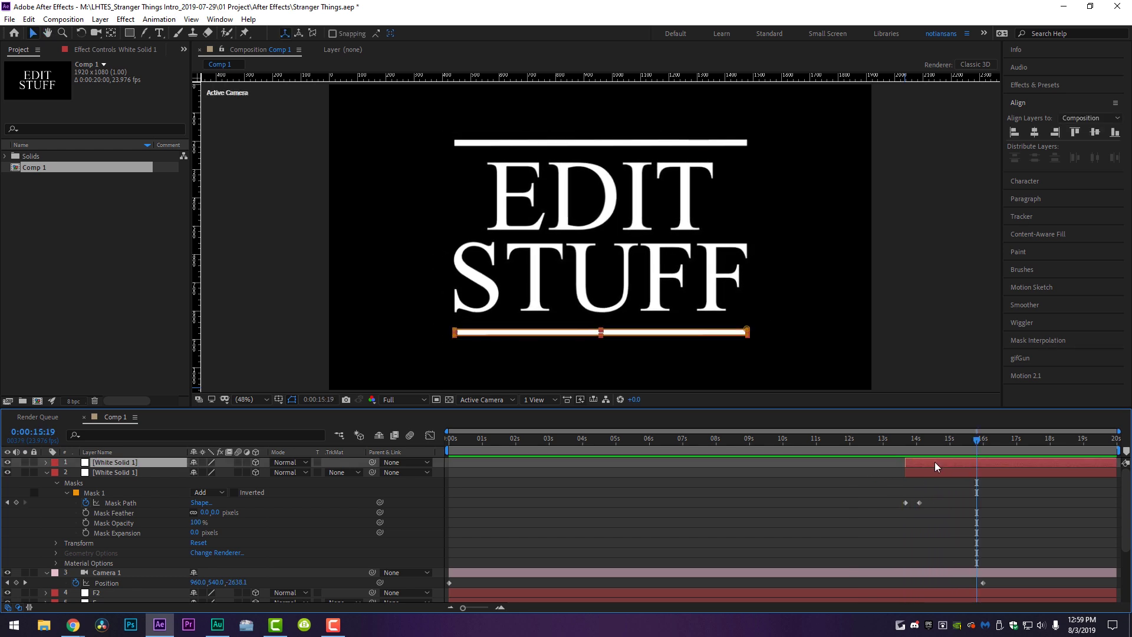
pyautogui.press('m')
pyautogui.moveTo(932, 473)
pyautogui.mouseDown()
pyautogui.moveTo(914, 533)
pyautogui.moveTo(921, 482)
pyautogui.moveTo(932, 484)
pyautogui.mouseUp()
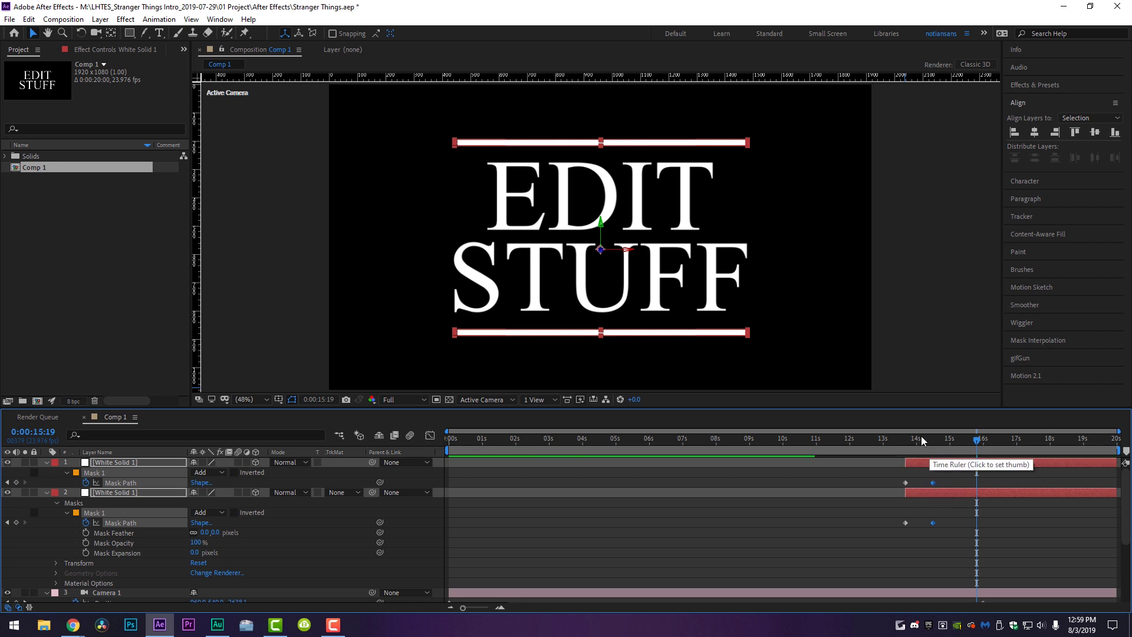
pyautogui.click(900, 440)
pyautogui.press('space')
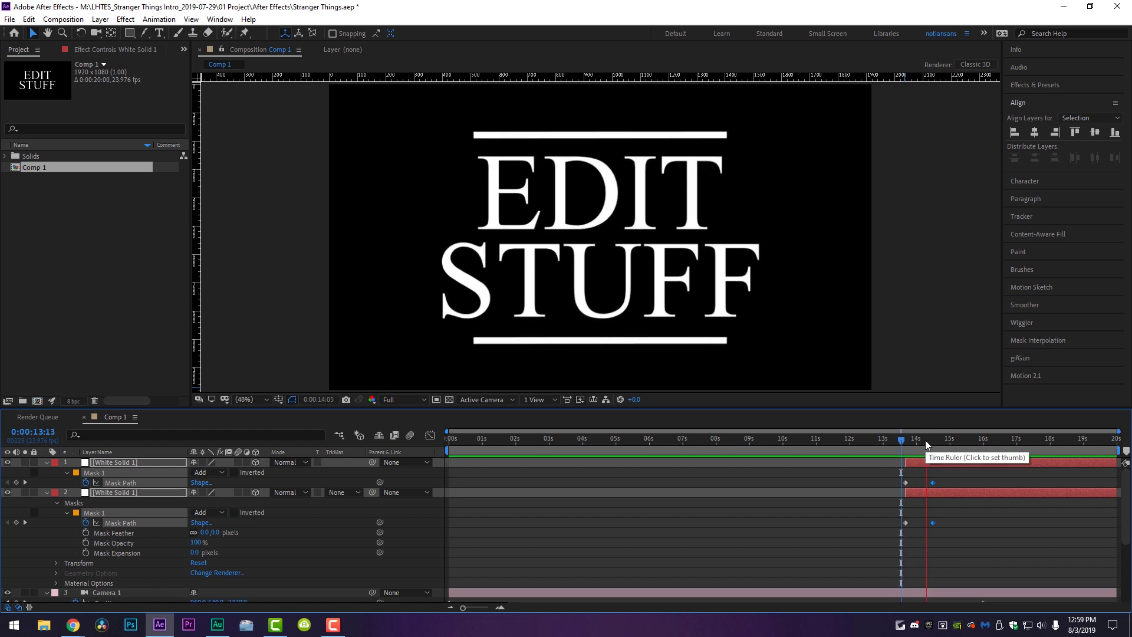
pyautogui.press('space')
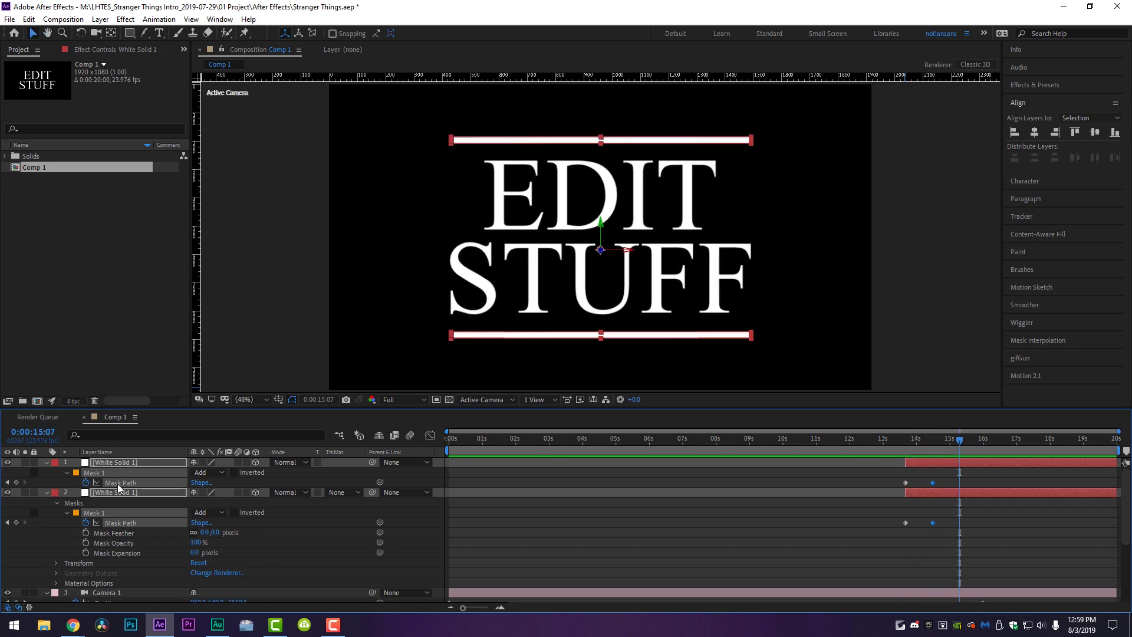
# - Collapse the properties of all layers and move Camera 1 to the top of the layer stack
pyautogui.hotkey('ctrl', 'a')
pyautogui.hotkey('ctrl', '`')
pyautogui.press('F2')
pyautogui.moveTo(108, 482); pyautogui.dragTo(107, 463)
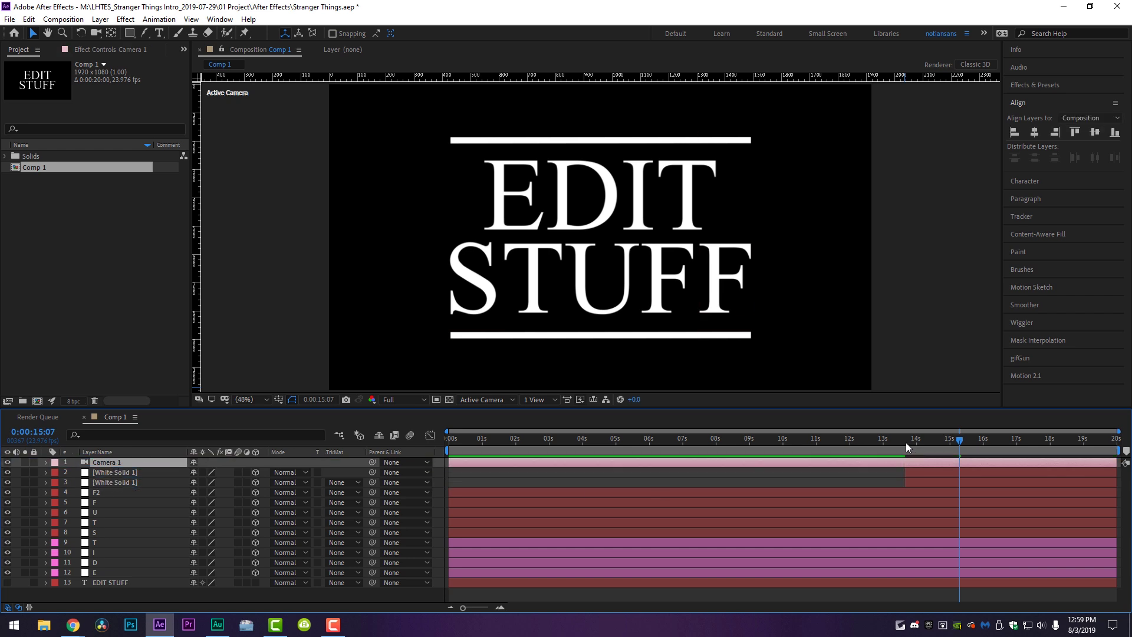
pyautogui.moveTo(728, 449); pyautogui.dragTo(823, 469)
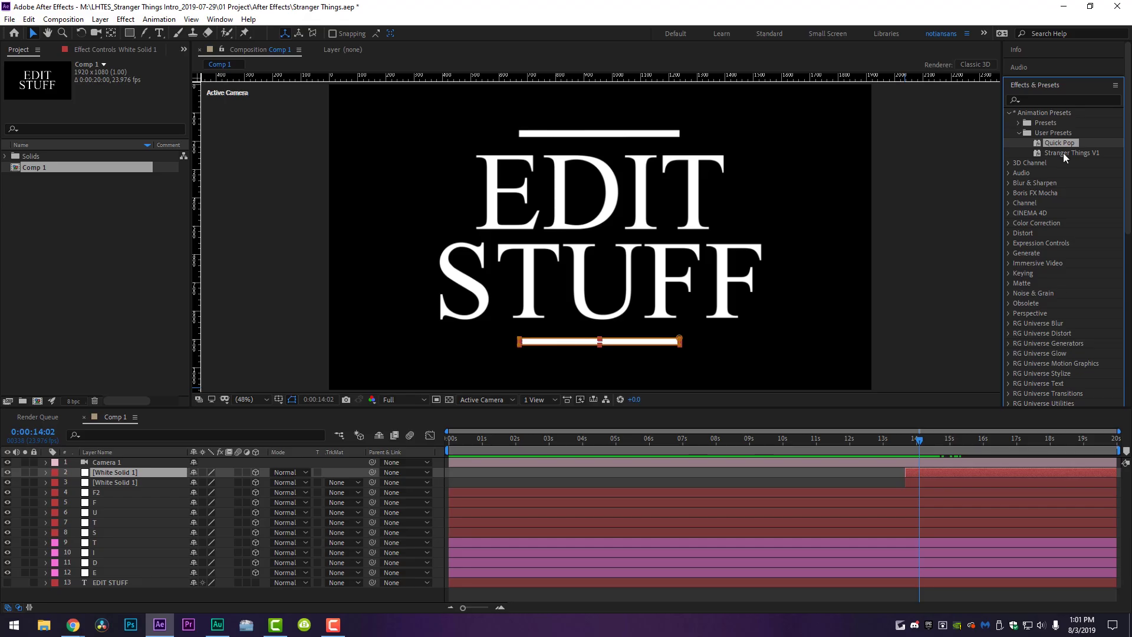
# - Apply the Stranger Things V1 user preset to both white bar layers
pyautogui.click(1061, 153)
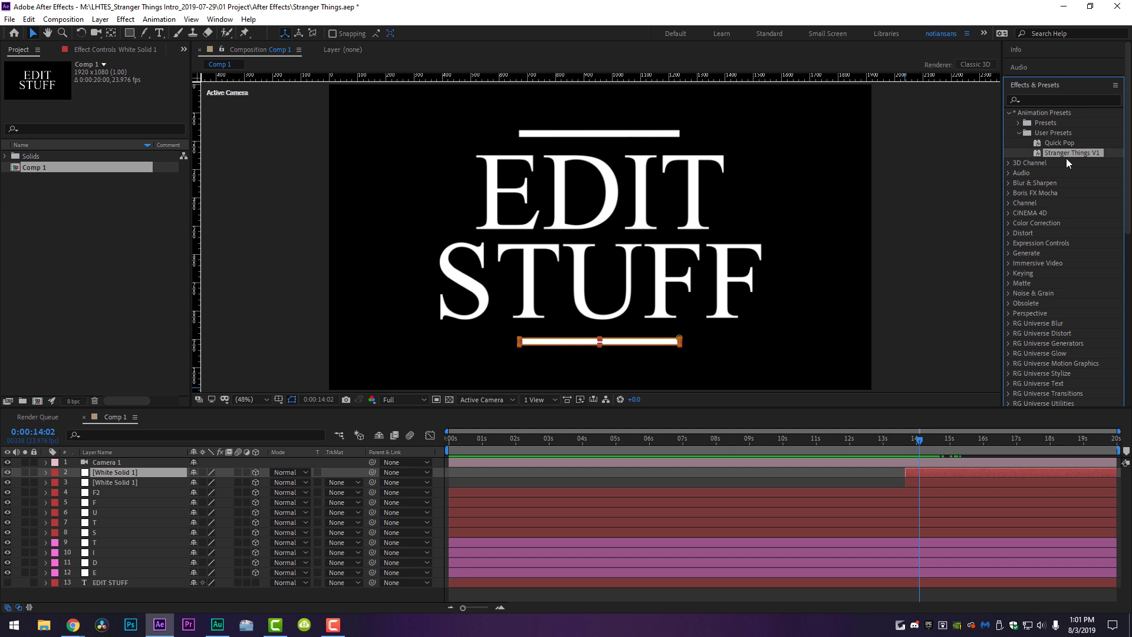
pyautogui.moveTo(1062, 151); pyautogui.dragTo(929, 472)
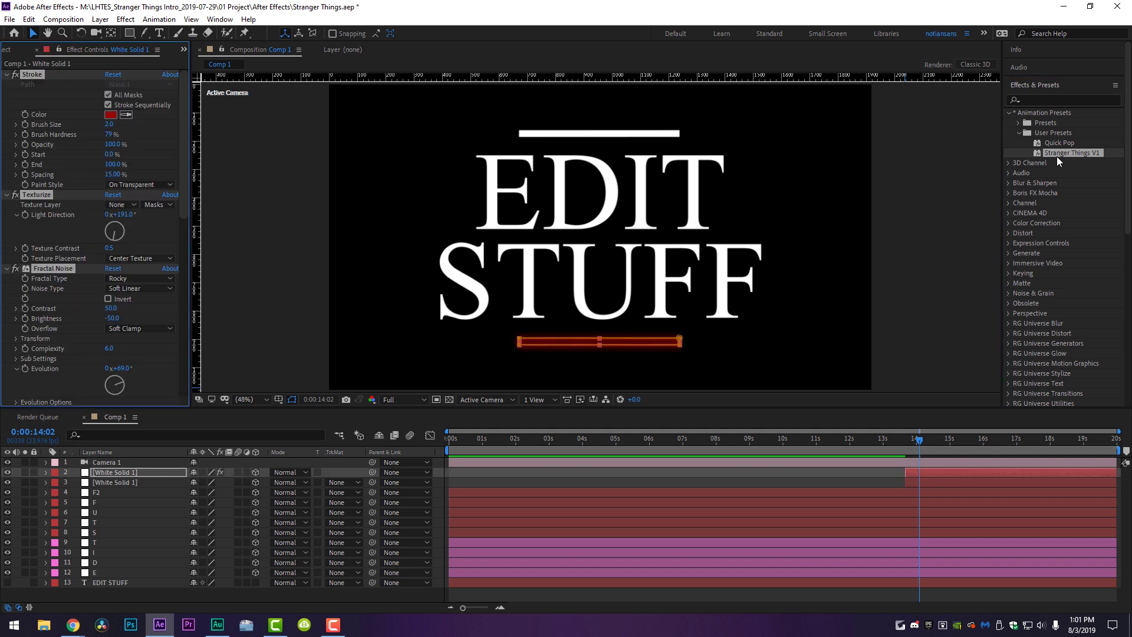
pyautogui.moveTo(1061, 154); pyautogui.dragTo(943, 483)
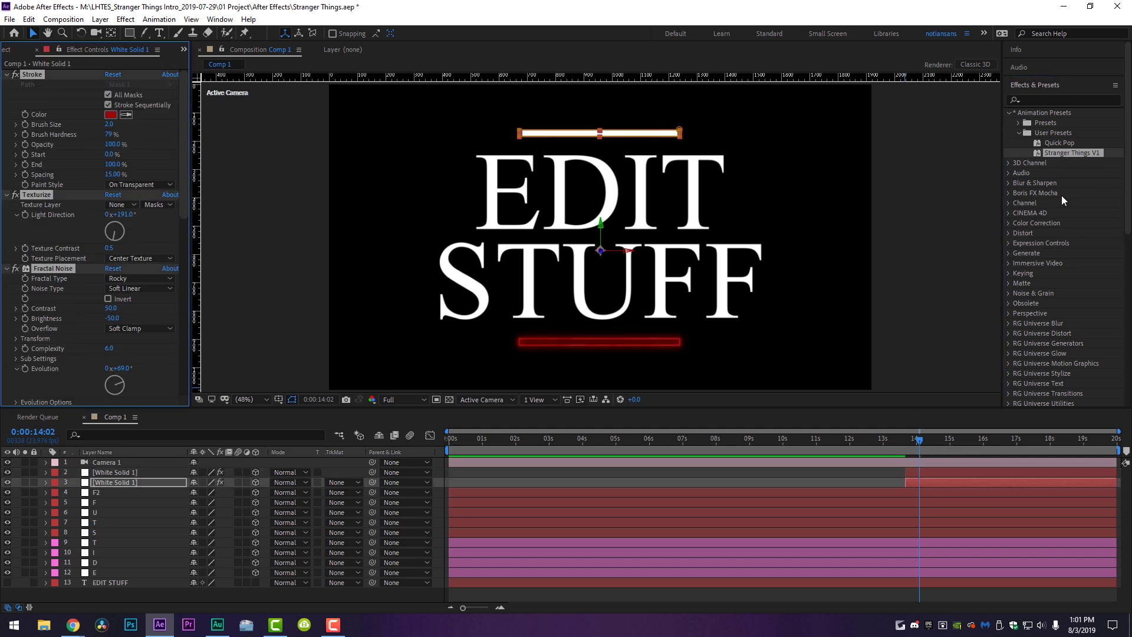
# - Apply the Stranger Things V1 preset to each letter layer of STUFF: F2, F, U, T and S
pyautogui.moveTo(1062, 160); pyautogui.dragTo(951, 493)
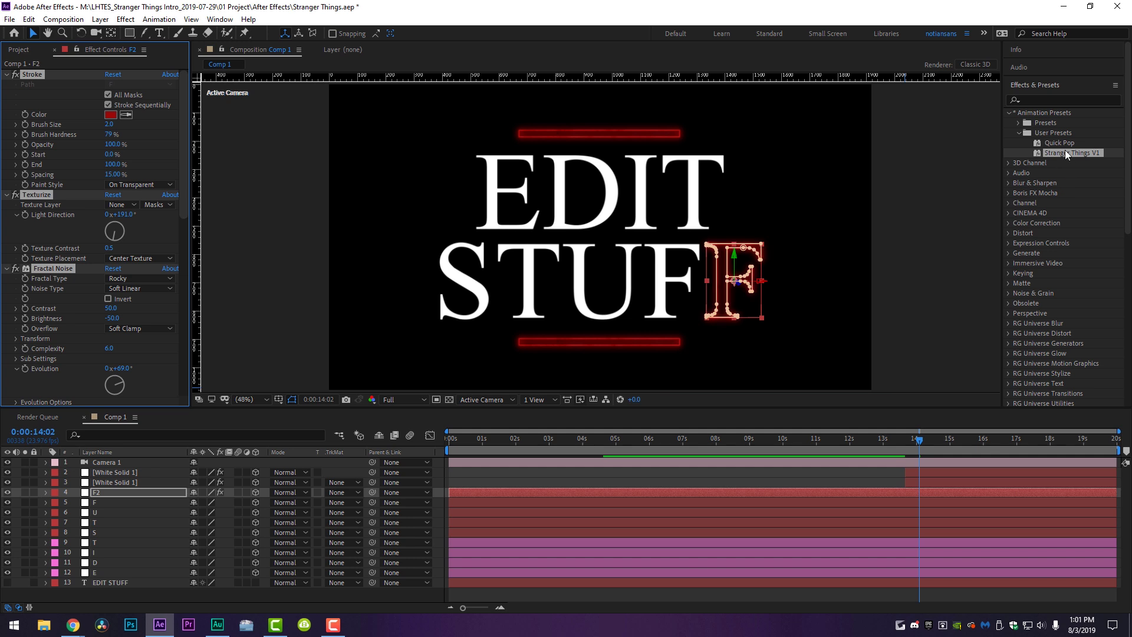
pyautogui.moveTo(990, 378); pyautogui.dragTo(948, 502)
pyautogui.moveTo(1062, 154); pyautogui.dragTo(950, 512)
pyautogui.moveTo(1064, 154); pyautogui.dragTo(939, 519)
pyautogui.moveTo(1063, 166); pyautogui.dragTo(951, 531)
# - Apply the Stranger Things V1 preset to the T, I, D and E layers of EDIT, and check the title at 0:00:15:17
pyautogui.moveTo(1064, 154); pyautogui.dragTo(933, 545)
pyautogui.moveTo(1056, 177); pyautogui.dragTo(925, 552)
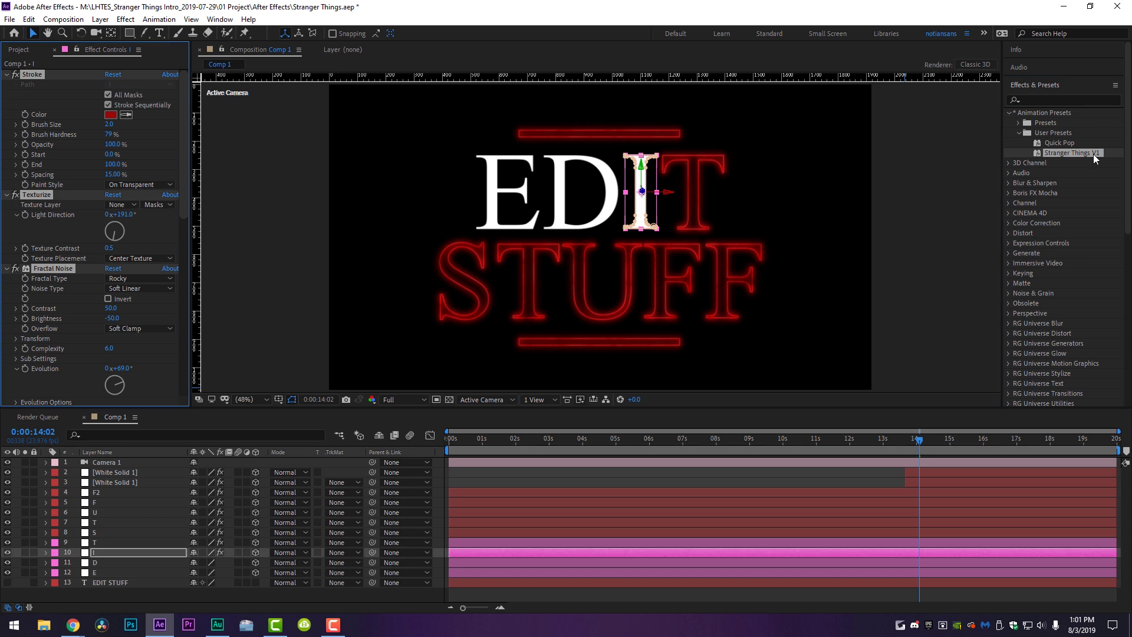
pyautogui.moveTo(1059, 153); pyautogui.dragTo(936, 562)
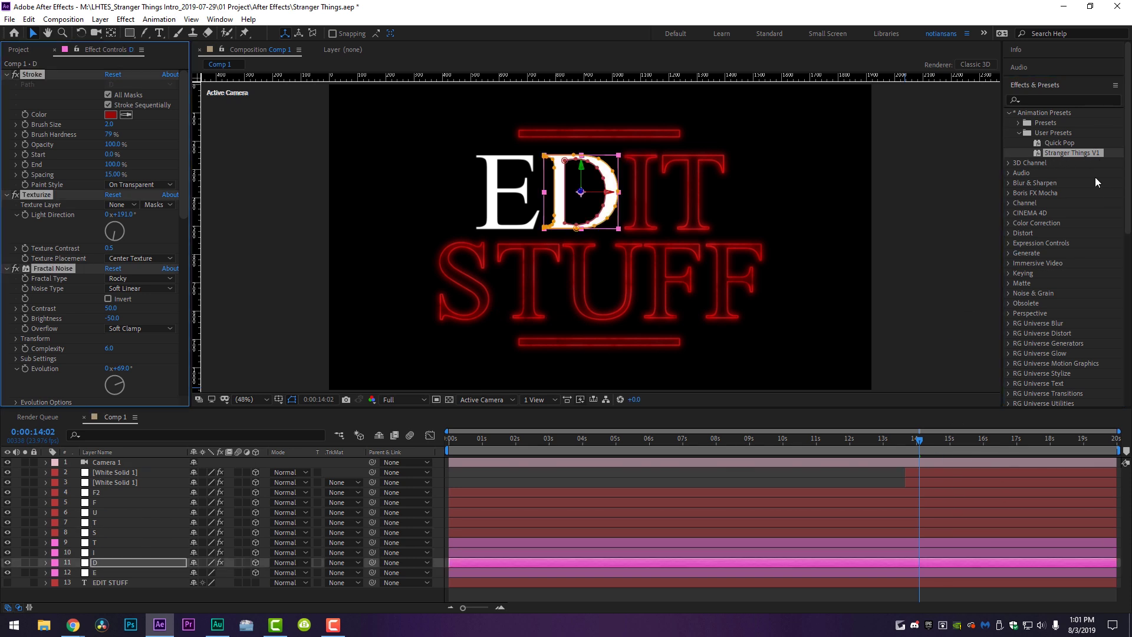
pyautogui.moveTo(1068, 150); pyautogui.dragTo(935, 572)
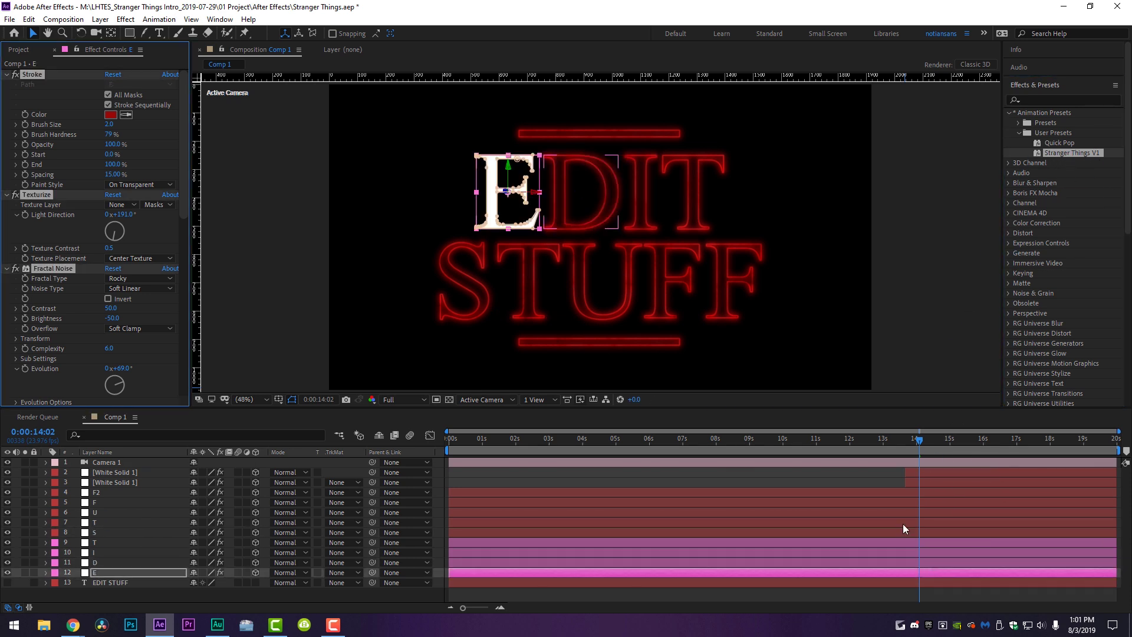
pyautogui.click(814, 479)
pyautogui.moveTo(792, 441); pyautogui.dragTo(971, 493)
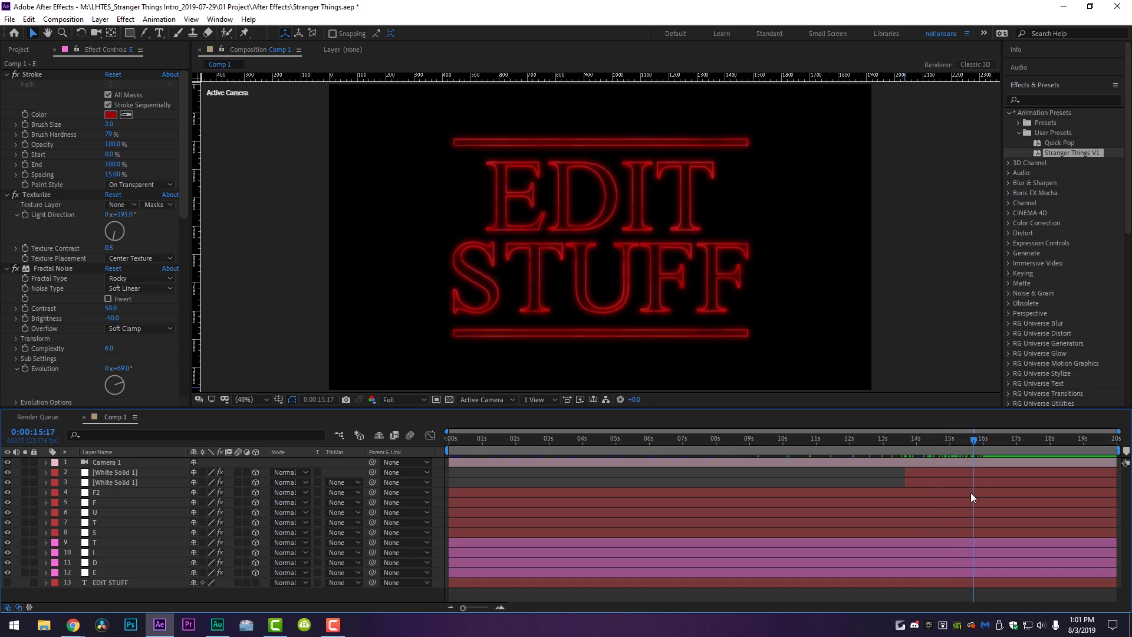
# - Select the T layer of STUFF and collapse the settings of all its preset effects
pyautogui.click(930, 522)
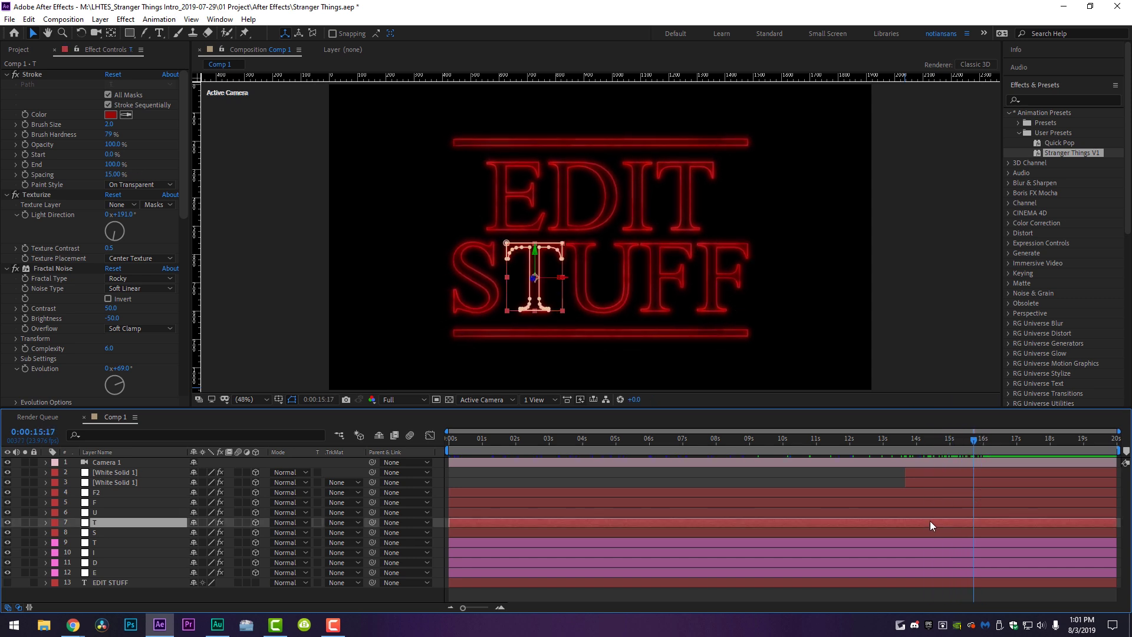
pyautogui.click(33, 76)
pyautogui.hotkey('ctrl', 'a')
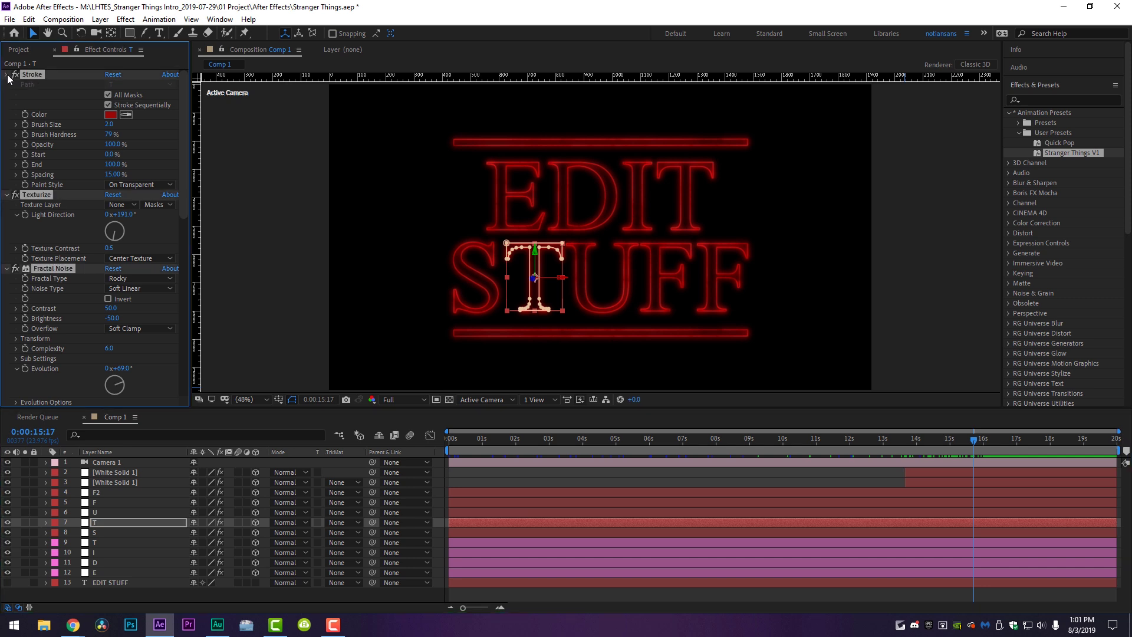
pyautogui.click(7, 75)
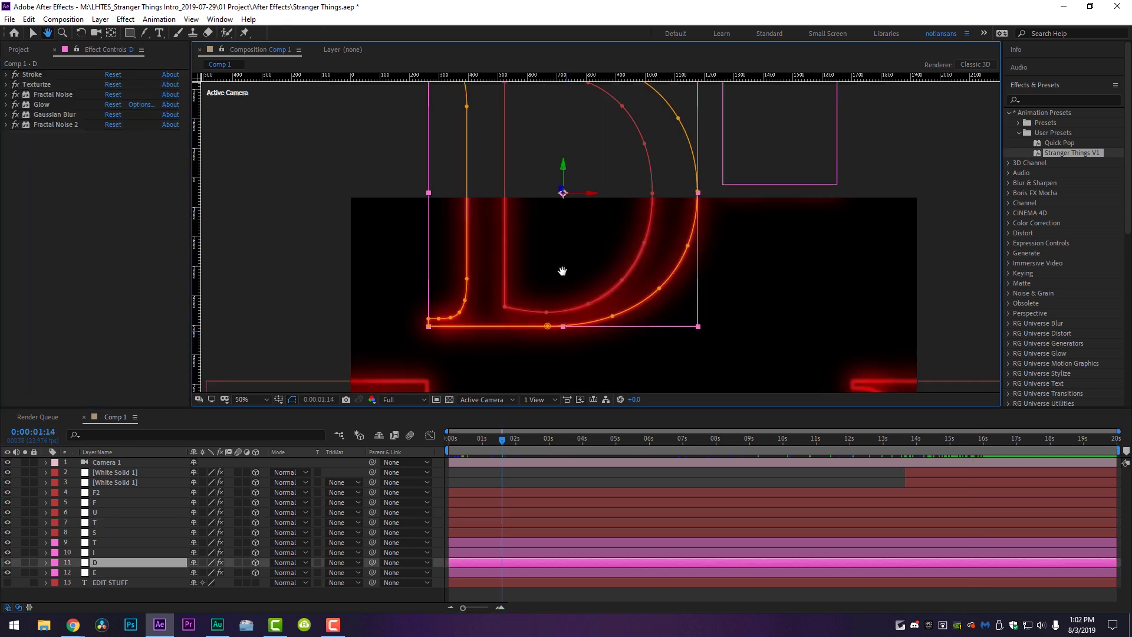
# - Inspect the glowing outline of the D up close and turn on its Fractal Noise 2 effect
pyautogui.scroll(-2, 561, 271)
pyautogui.scroll(1, 527, 252)
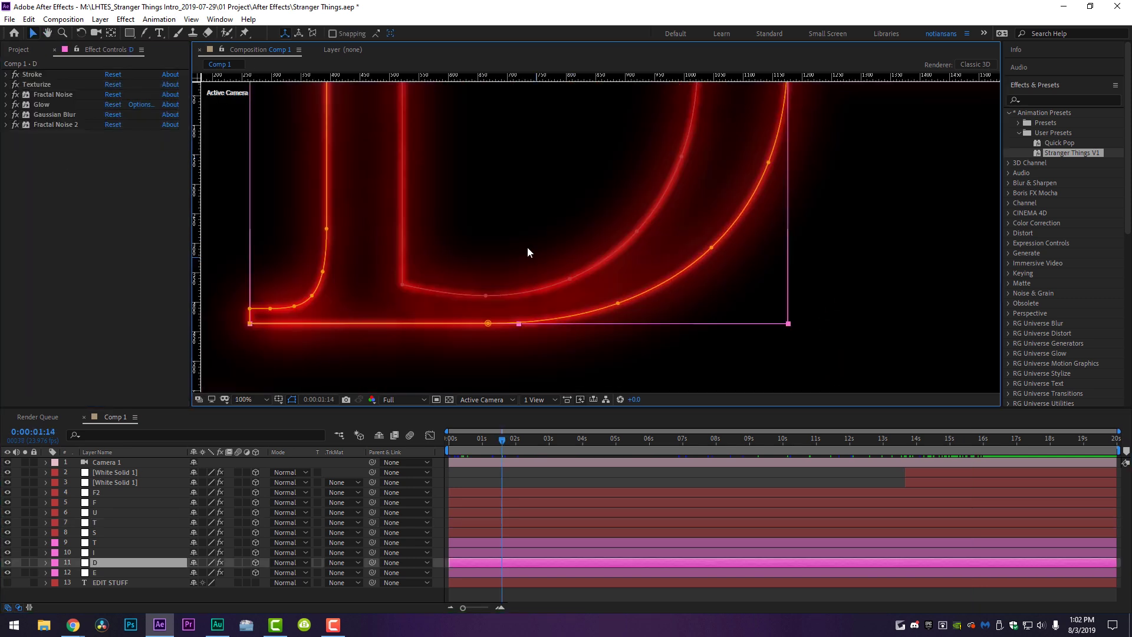
pyautogui.moveTo(527, 252); pyautogui.dragTo(560, 256)
pyautogui.click(141, 209)
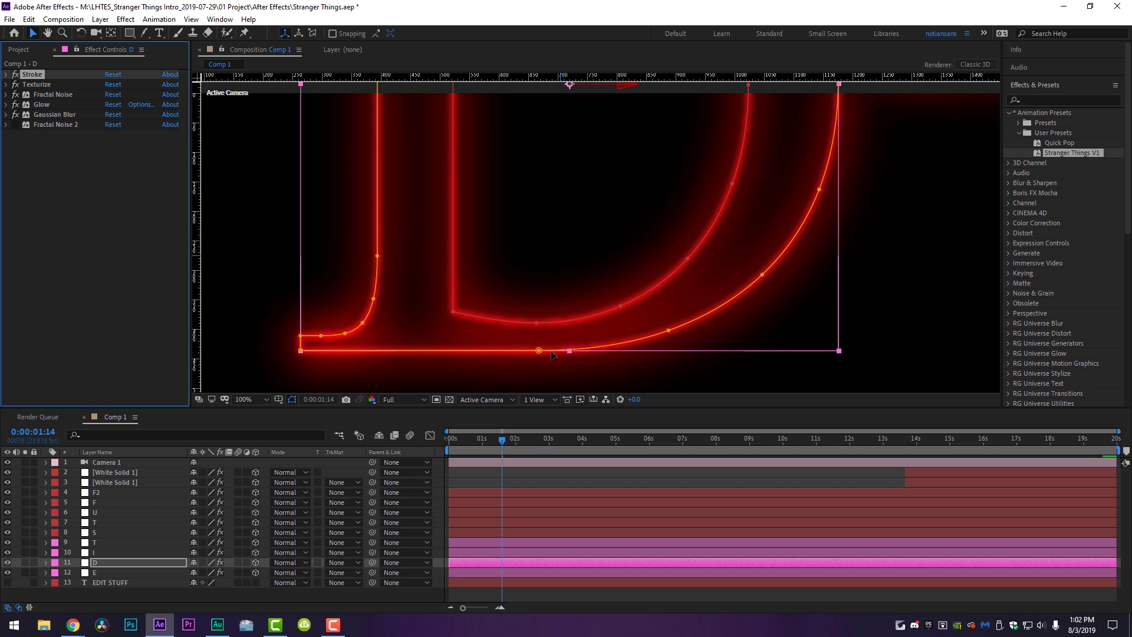
pyautogui.click(16, 125)
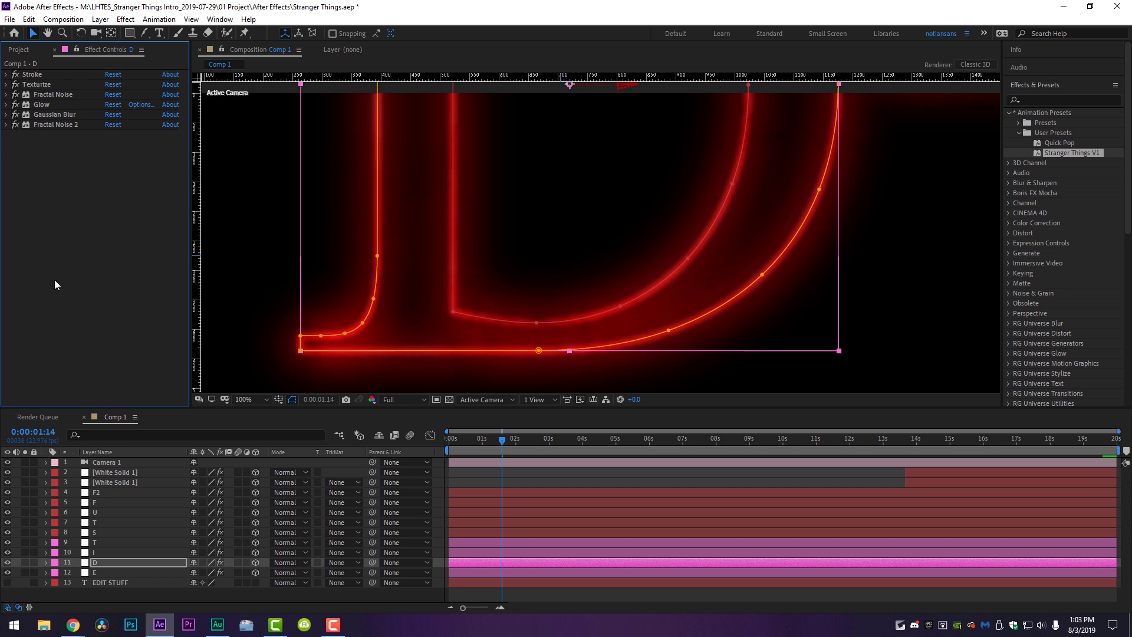
pyautogui.click(251, 399)
pyautogui.click(248, 190)
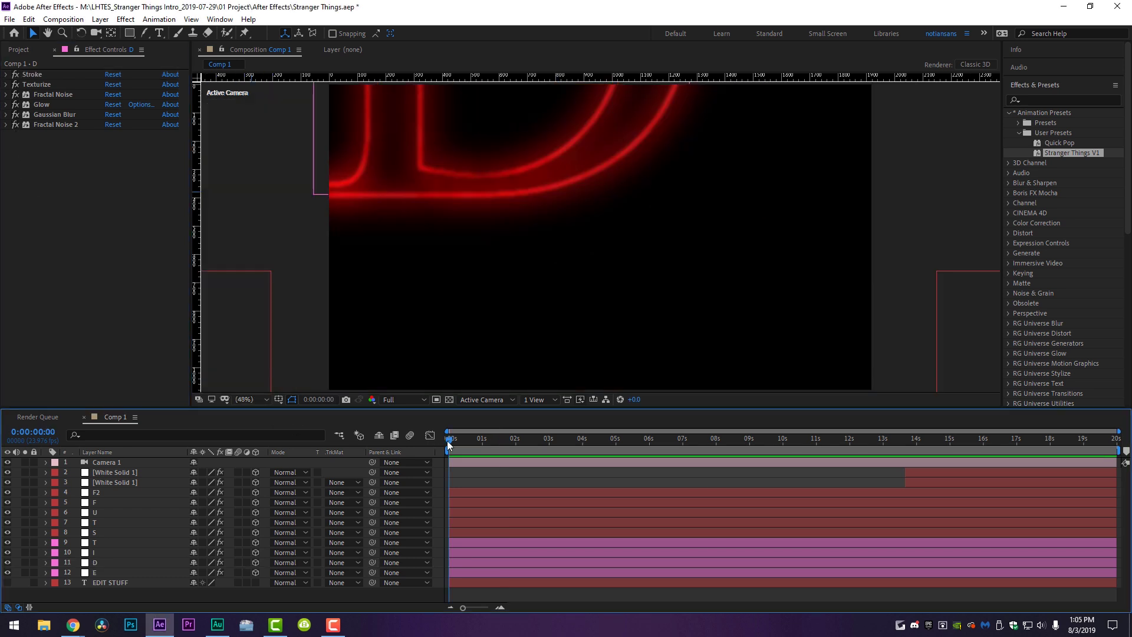
# - Preview the title animation up to 0:00:12:22 and remove all preset effects from the U layer of STUFF
pyautogui.press('space')
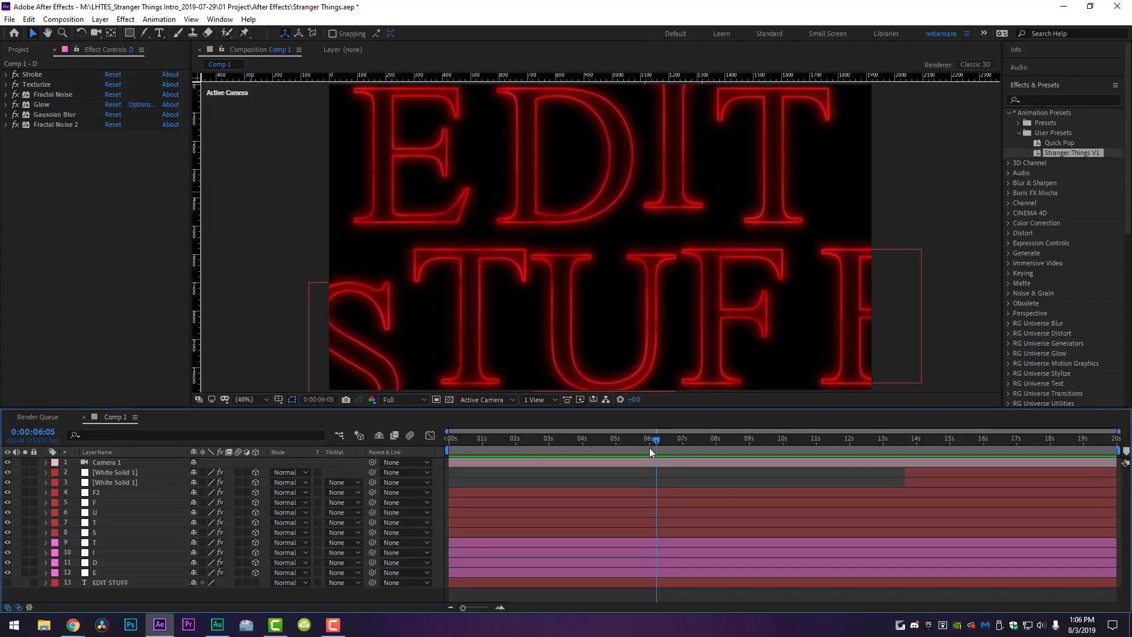
pyautogui.moveTo(652, 448); pyautogui.dragTo(880, 458)
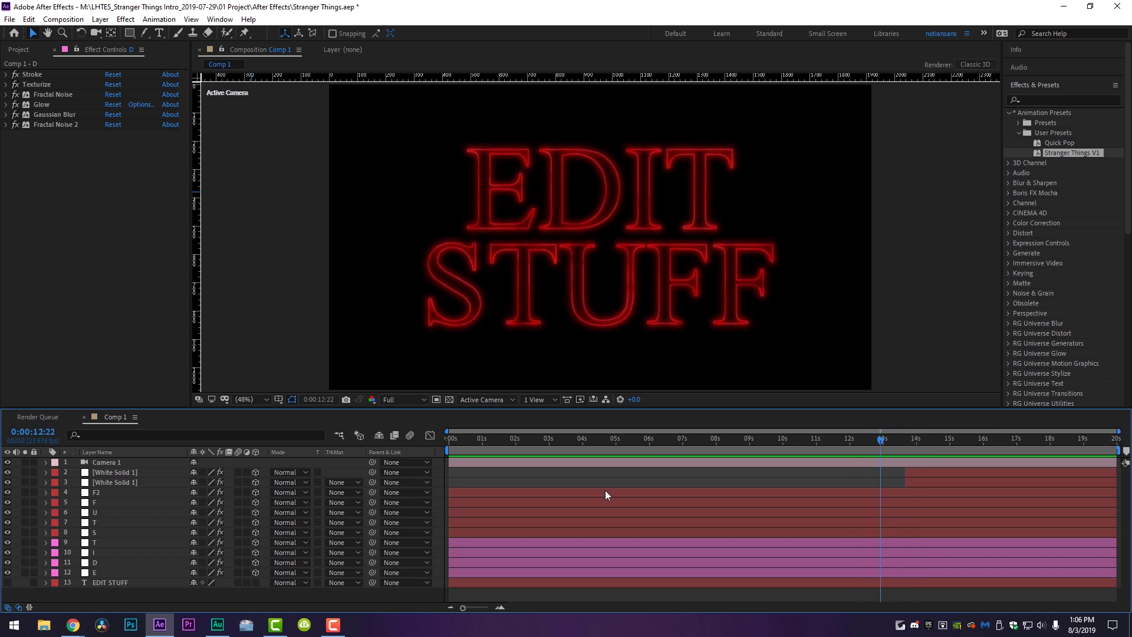
pyautogui.click(95, 512)
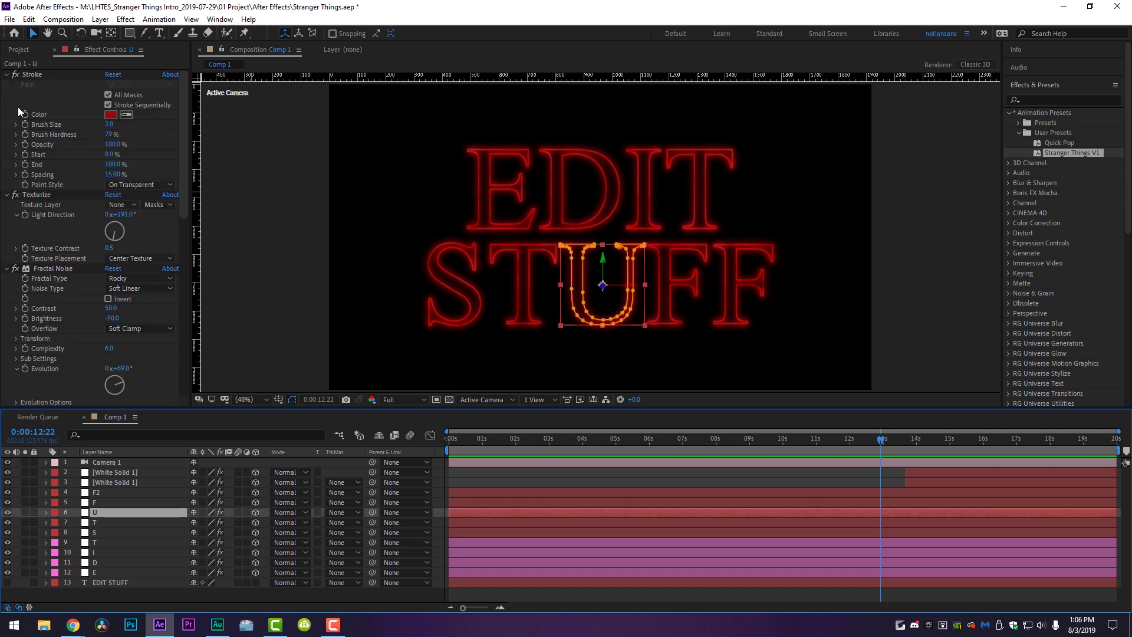
pyautogui.click(36, 74)
pyautogui.hotkey('ctrl', 'a')
pyautogui.press('Delete')
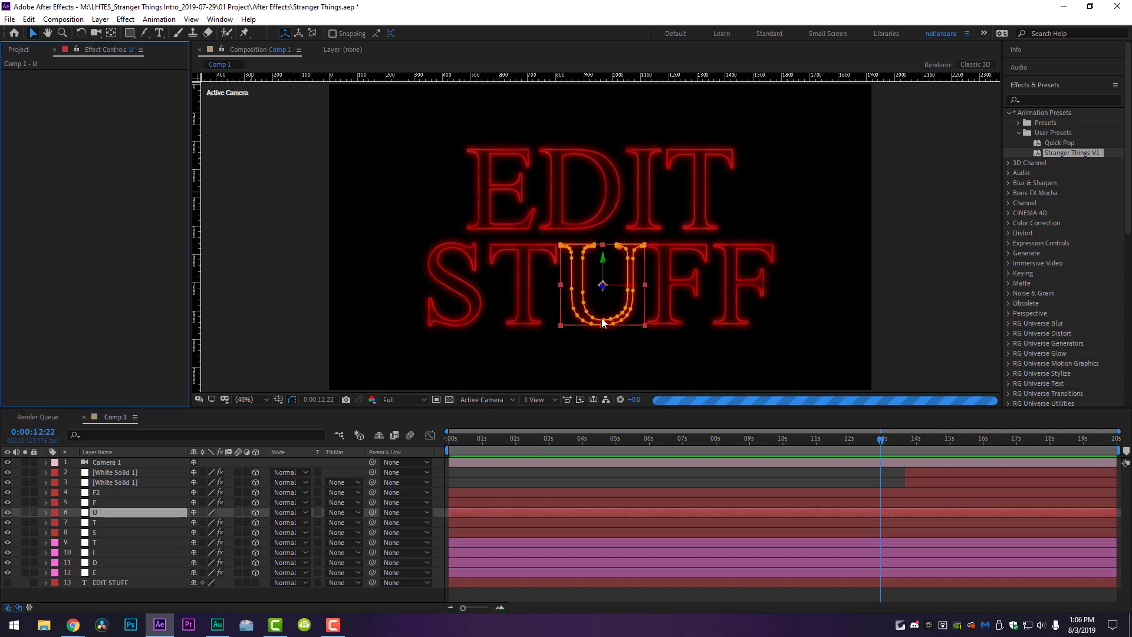
pyautogui.click(828, 340)
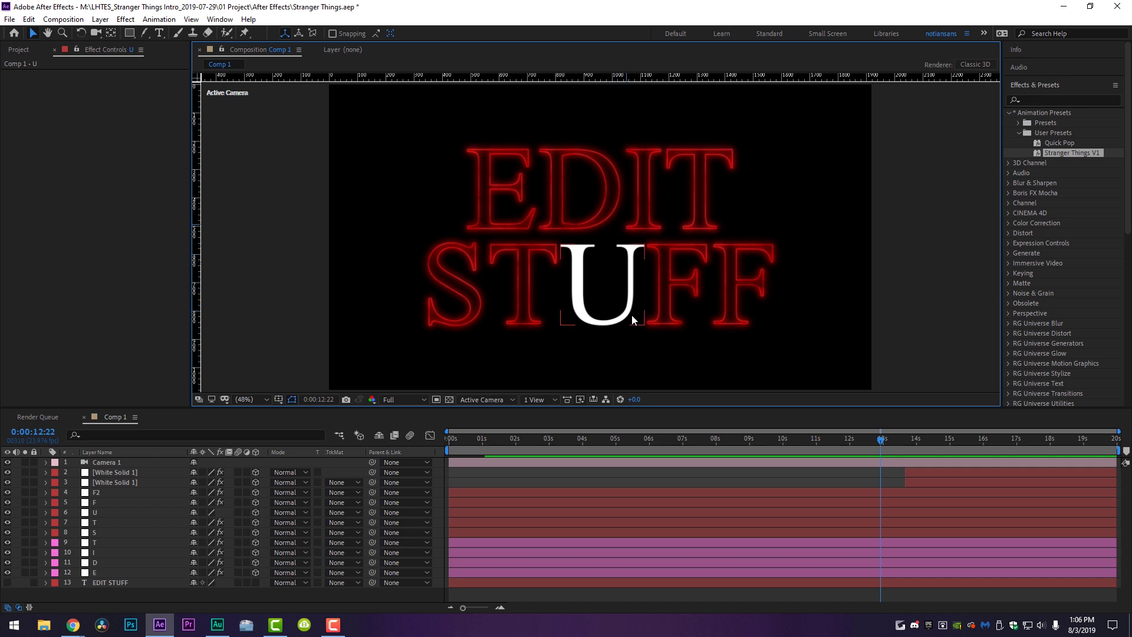
# - Apply the Video Copilot Saber effect to the plain white U layer
pyautogui.press('/')
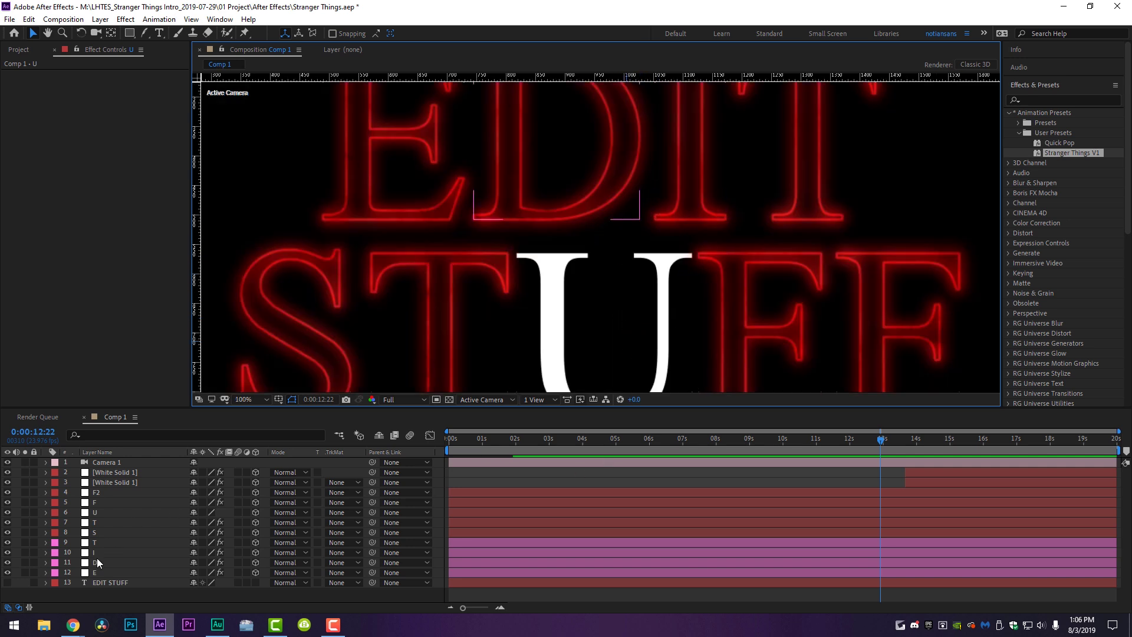
pyautogui.click(98, 512)
pyautogui.click(125, 19)
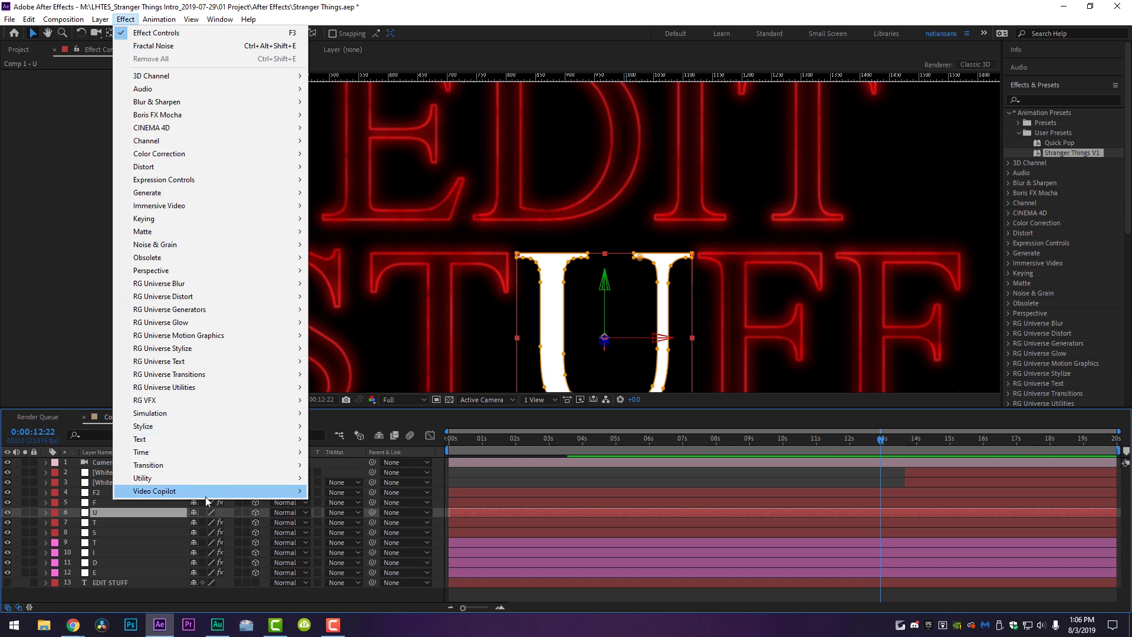
pyautogui.moveTo(205, 492)
pyautogui.click(337, 523)
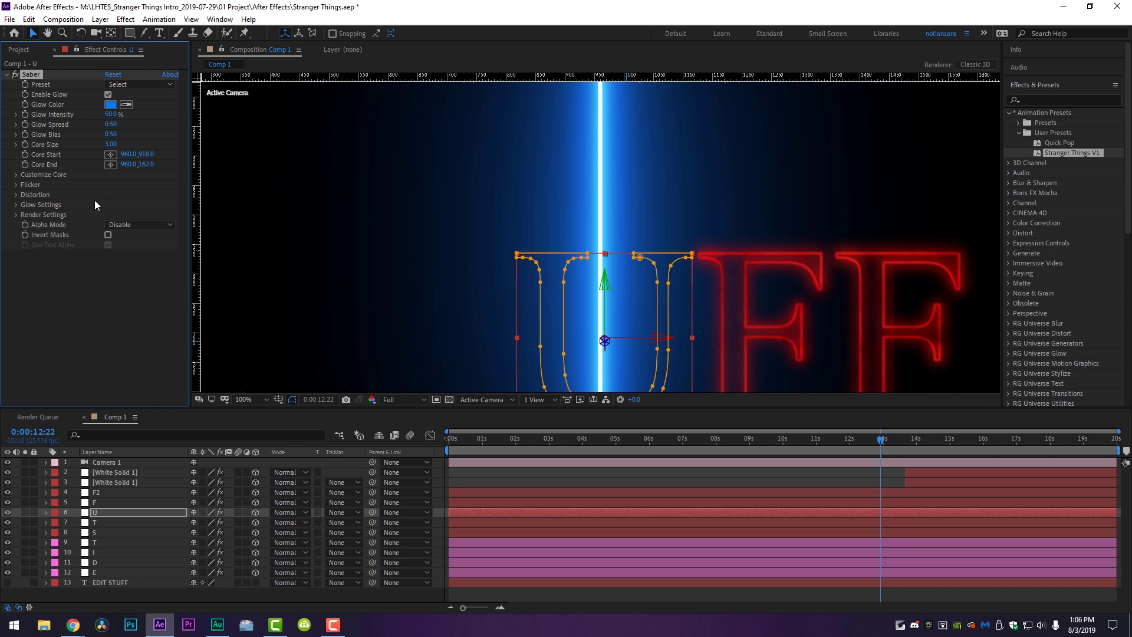
# - Set the Saber core type to Layer Masks and its composite setting to Transparent
pyautogui.click(16, 176)
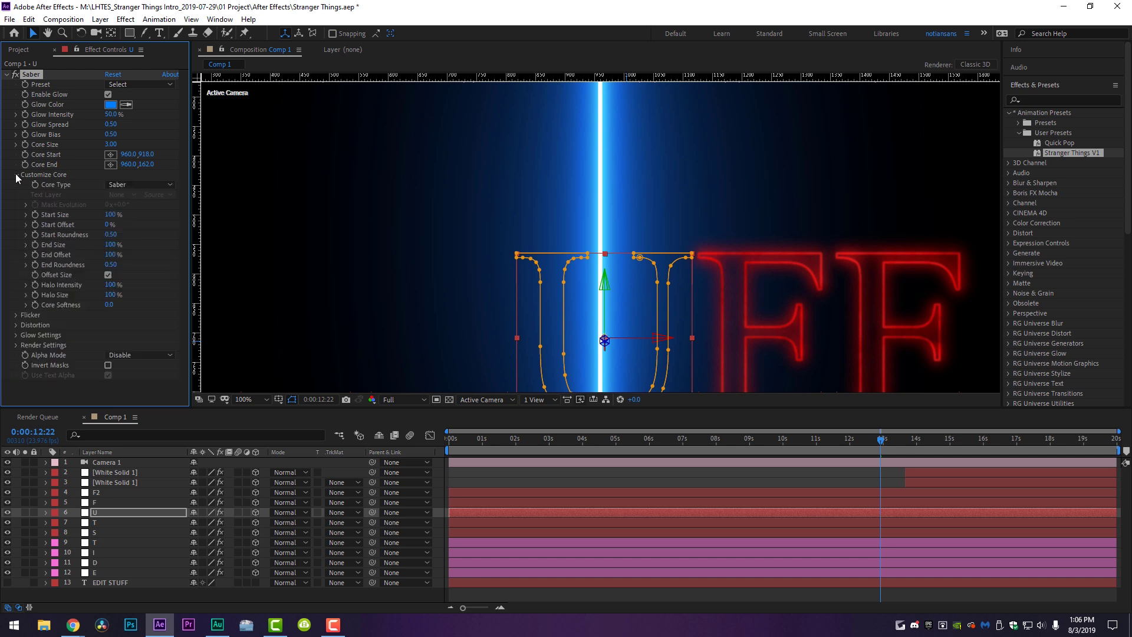
pyautogui.click(136, 184)
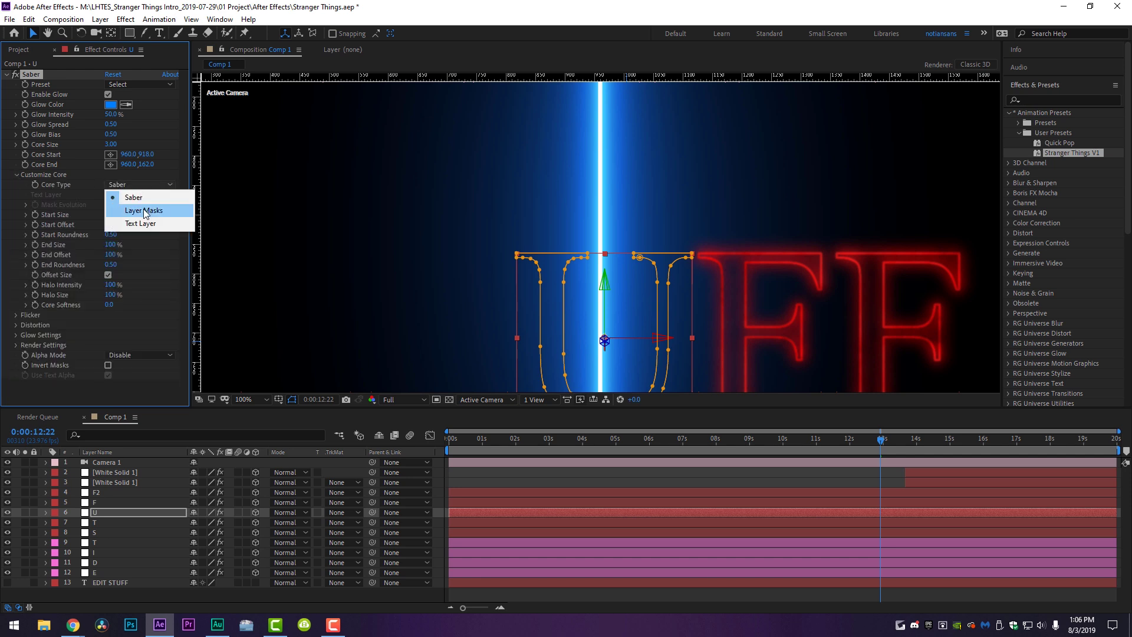
pyautogui.click(144, 210)
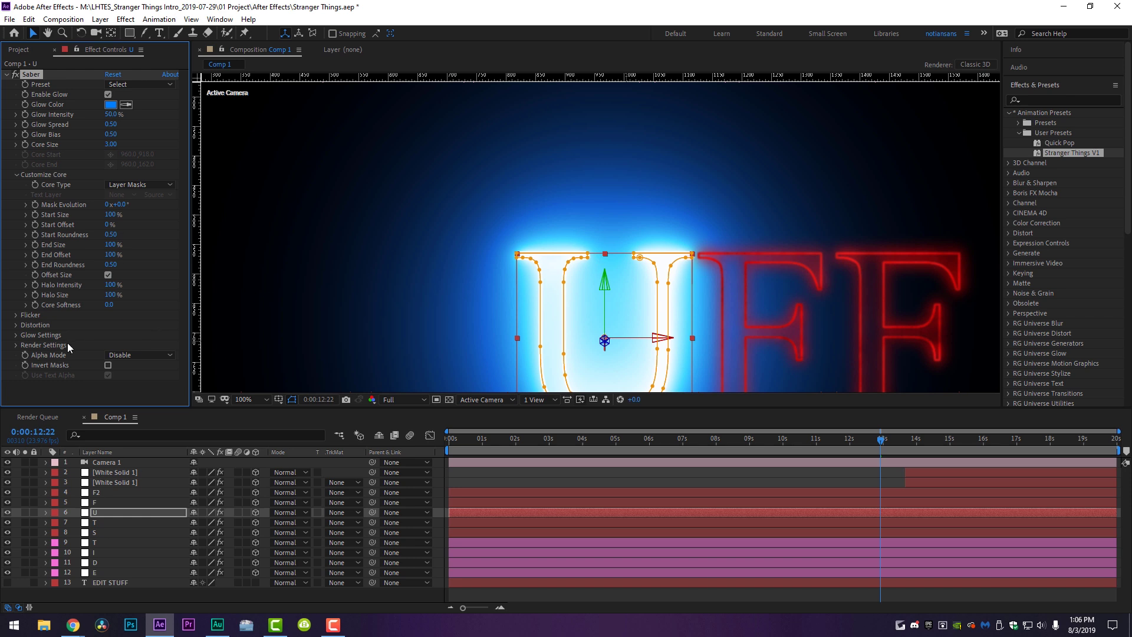
pyautogui.click(15, 345)
pyautogui.scroll(-2, 15, 345)
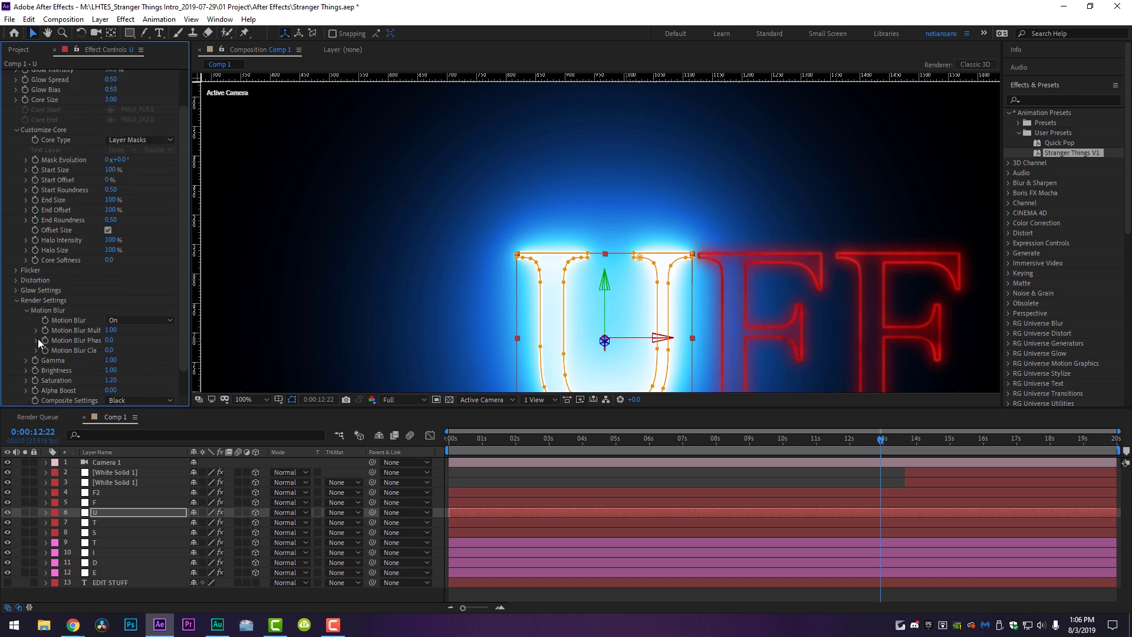
pyautogui.scroll(-2, 181, 369)
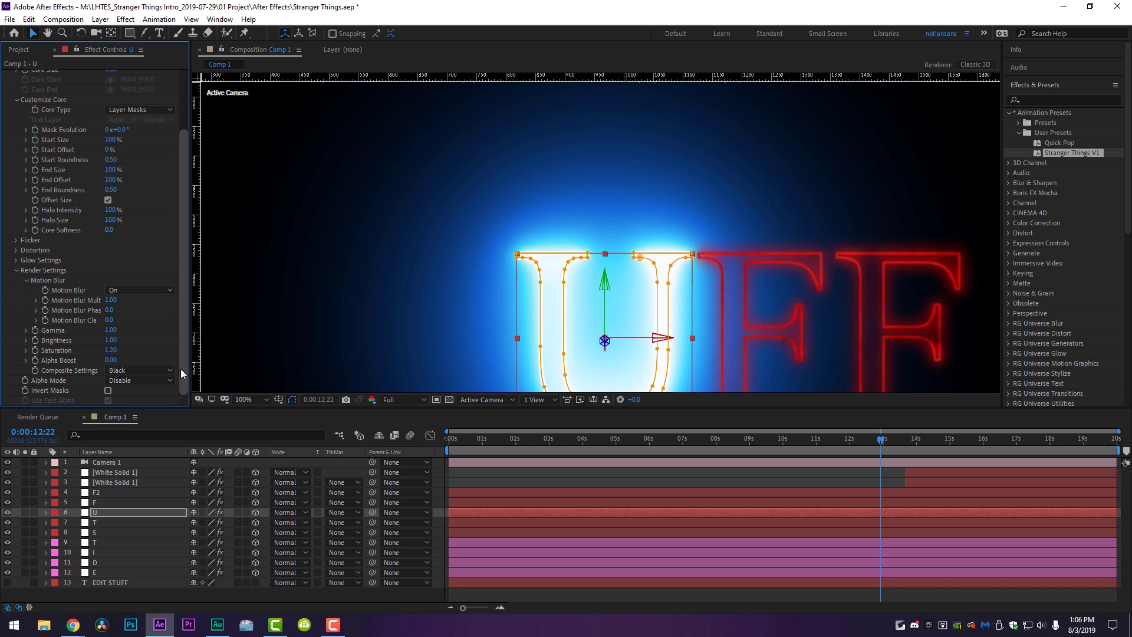
pyautogui.click(135, 370)
pyautogui.click(147, 384)
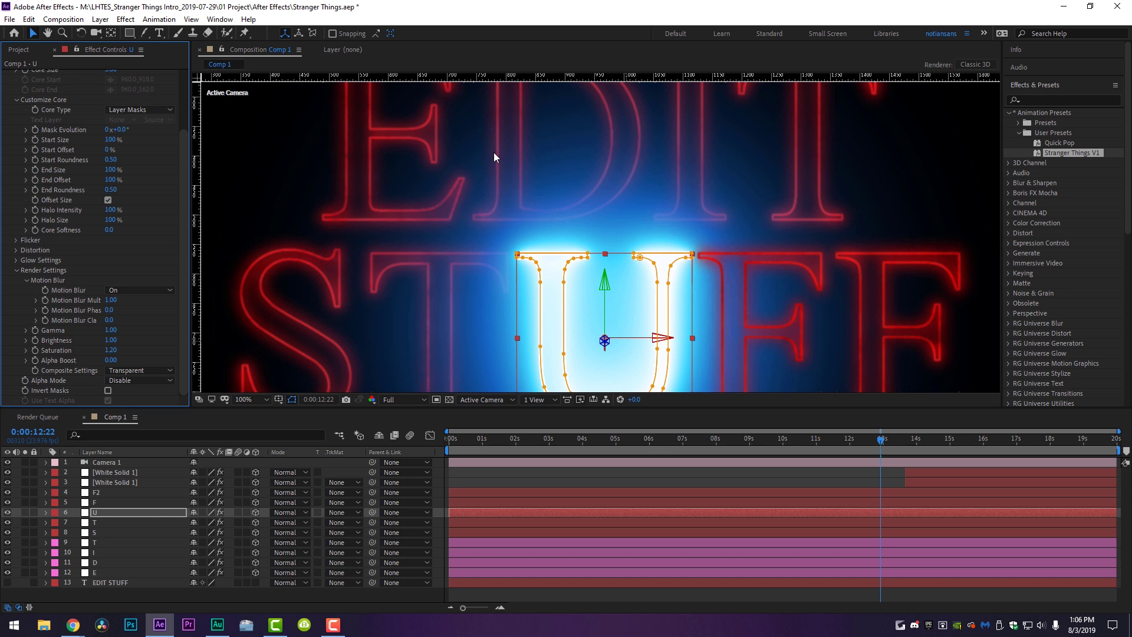
# - Give the U's Saber the Thin preset with a red glow, 15% glow intensity, 0.24 spread and 0.49 bias
pyautogui.scroll(5, 181, 165)
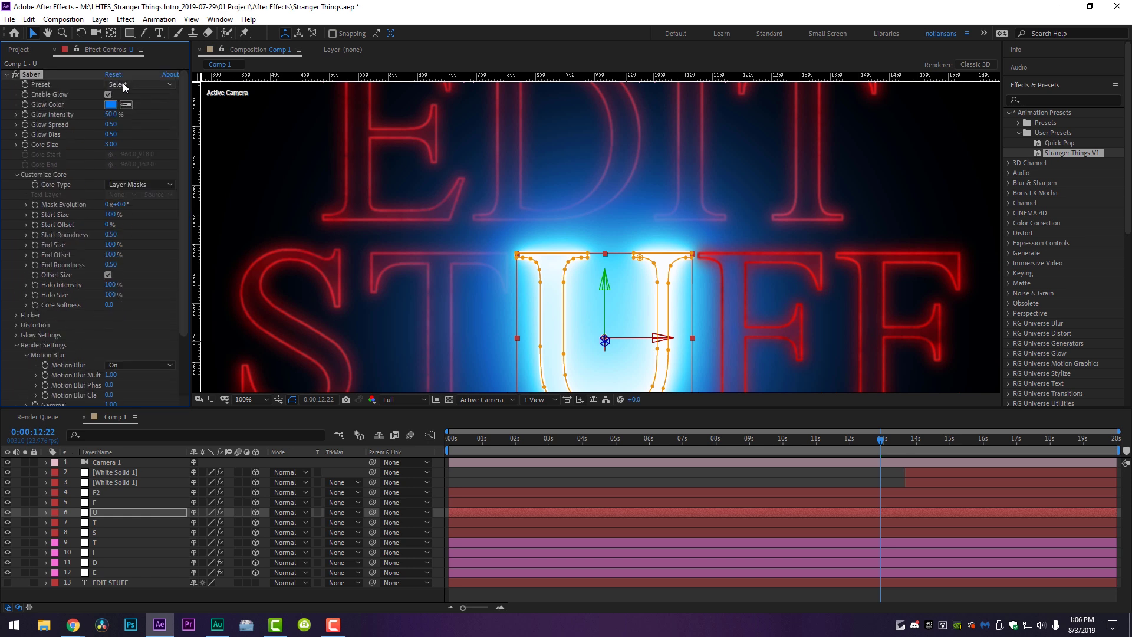
pyautogui.click(134, 84)
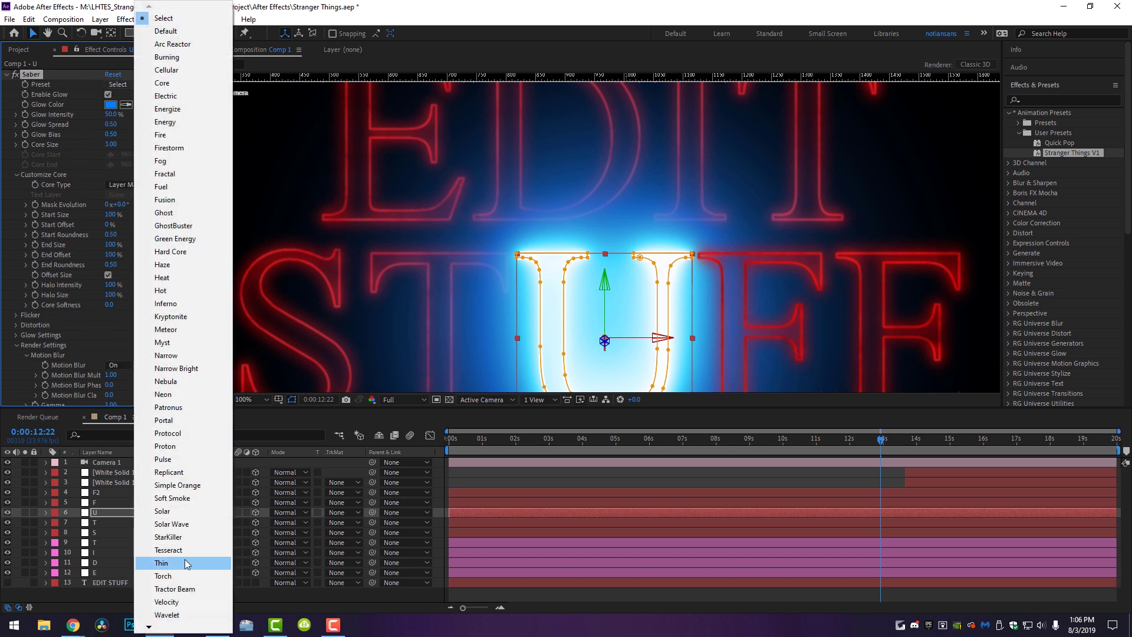
pyautogui.click(161, 562)
pyautogui.click(110, 105)
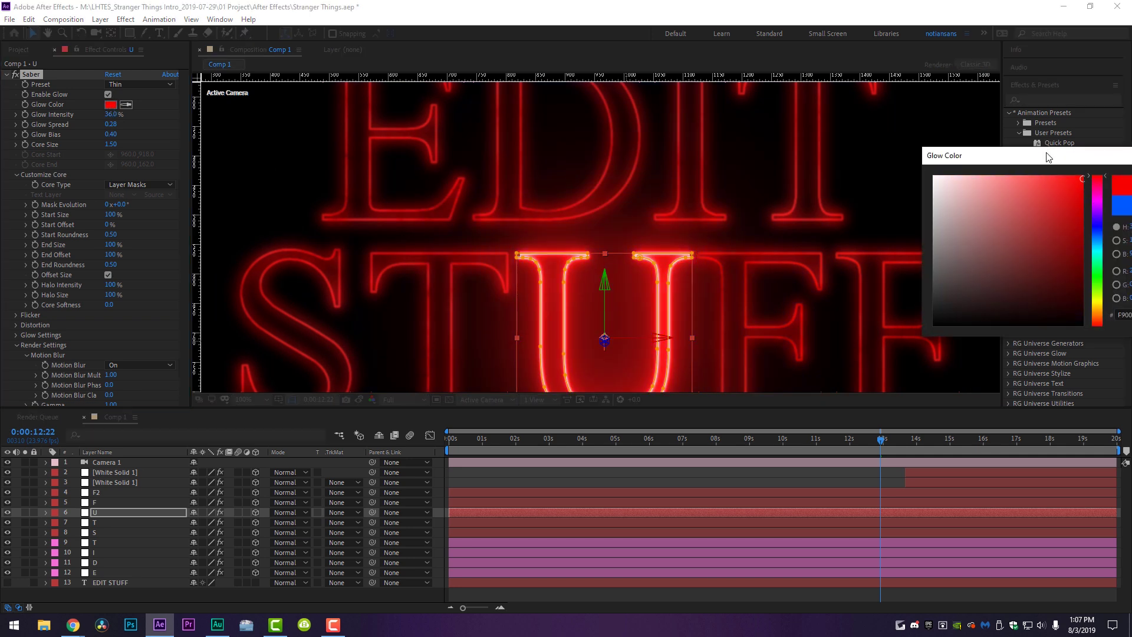
pyautogui.press('Return')
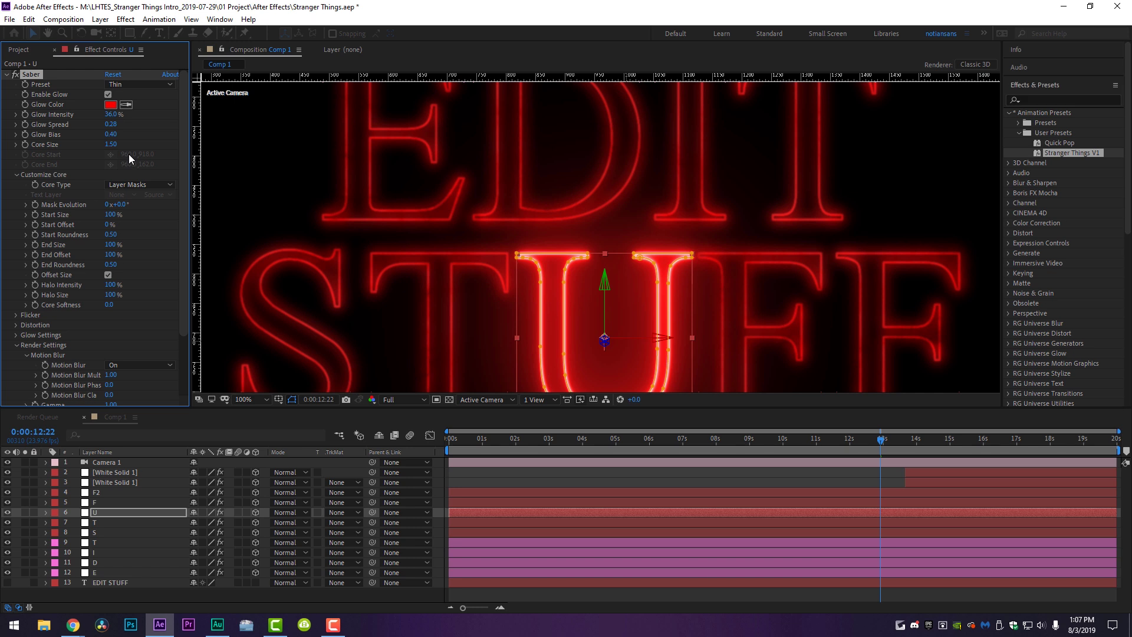
pyautogui.moveTo(91, 113); pyautogui.dragTo(98, 114)
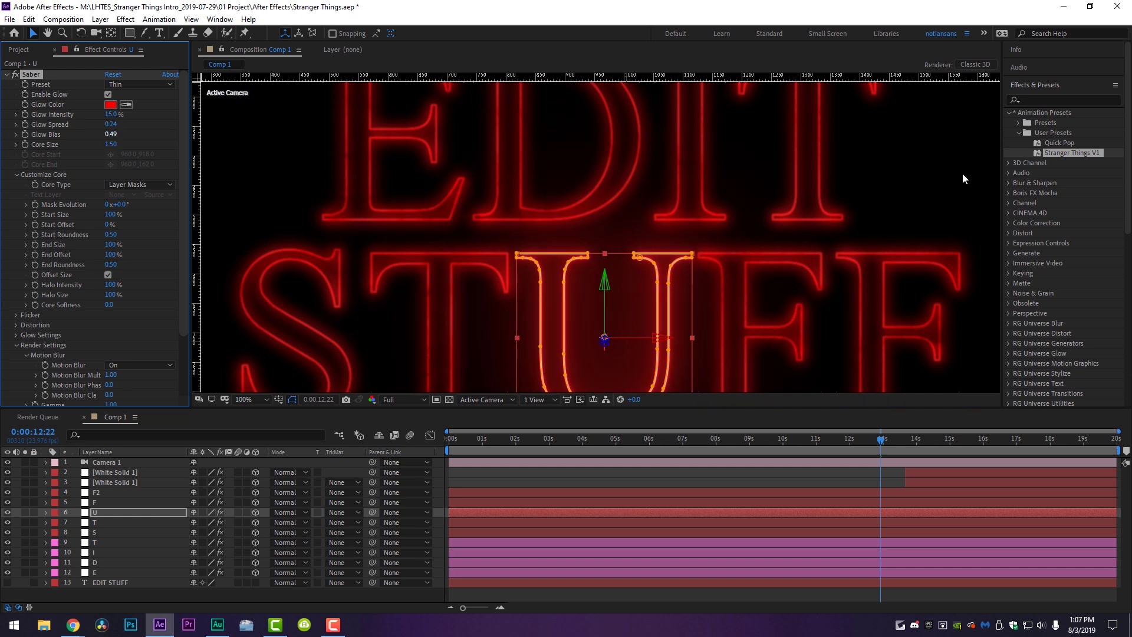
pyautogui.click(851, 376)
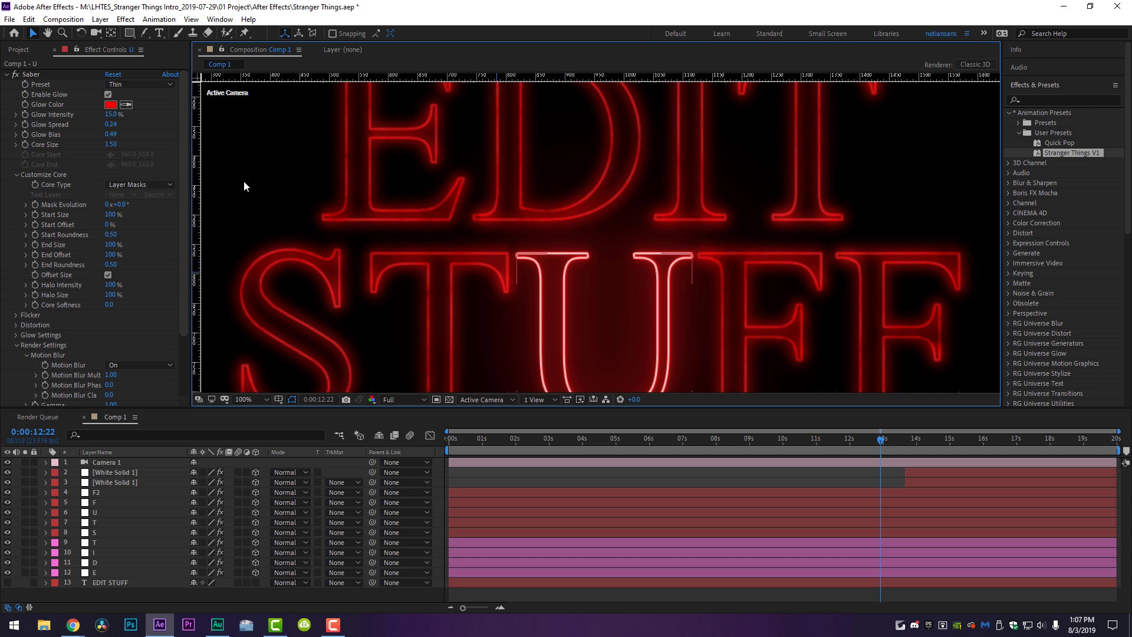
# - Add a Saber glow distortion amount of 55 and solo the U layer, framing the letter at 100%
pyautogui.moveTo(184, 190); pyautogui.dragTo(193, 264)
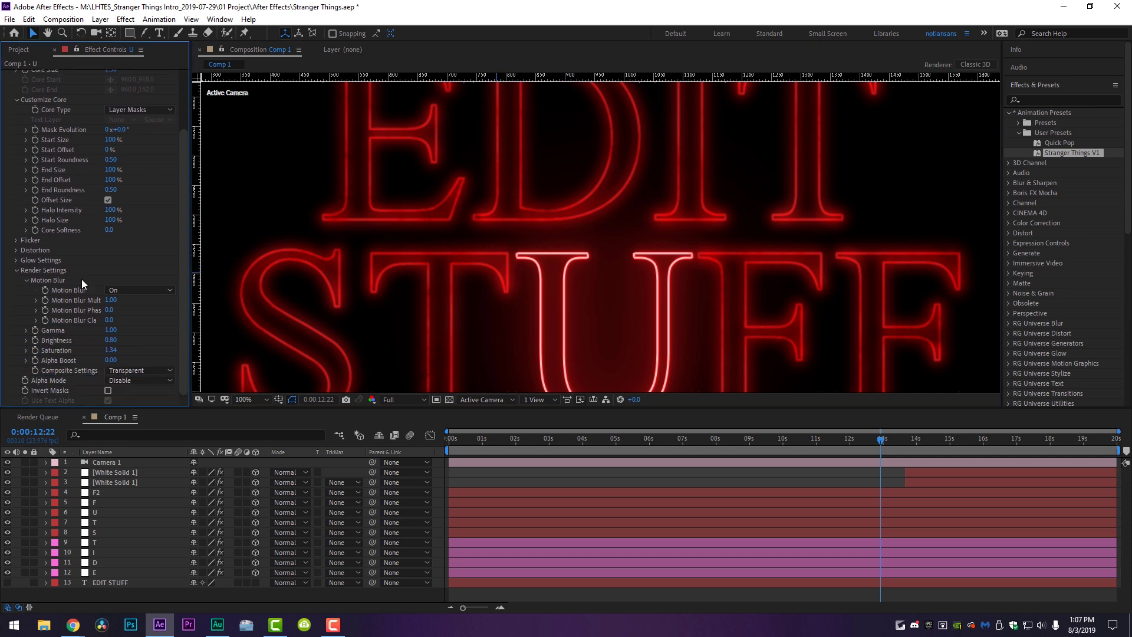
pyautogui.click(17, 250)
pyautogui.click(26, 261)
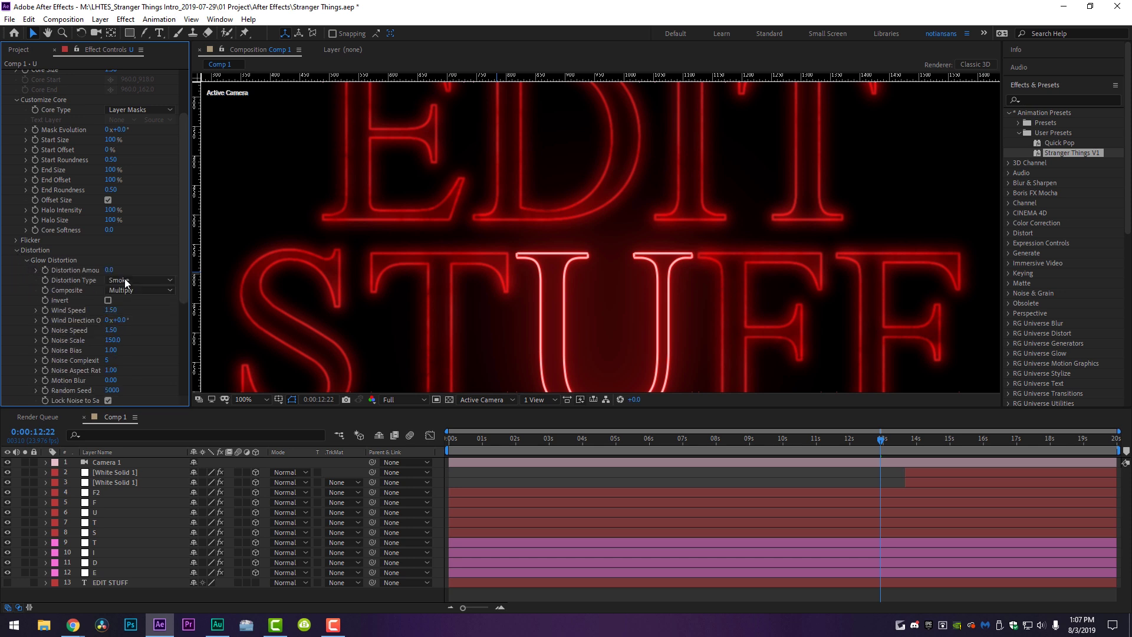
pyautogui.moveTo(109, 270); pyautogui.dragTo(143, 273)
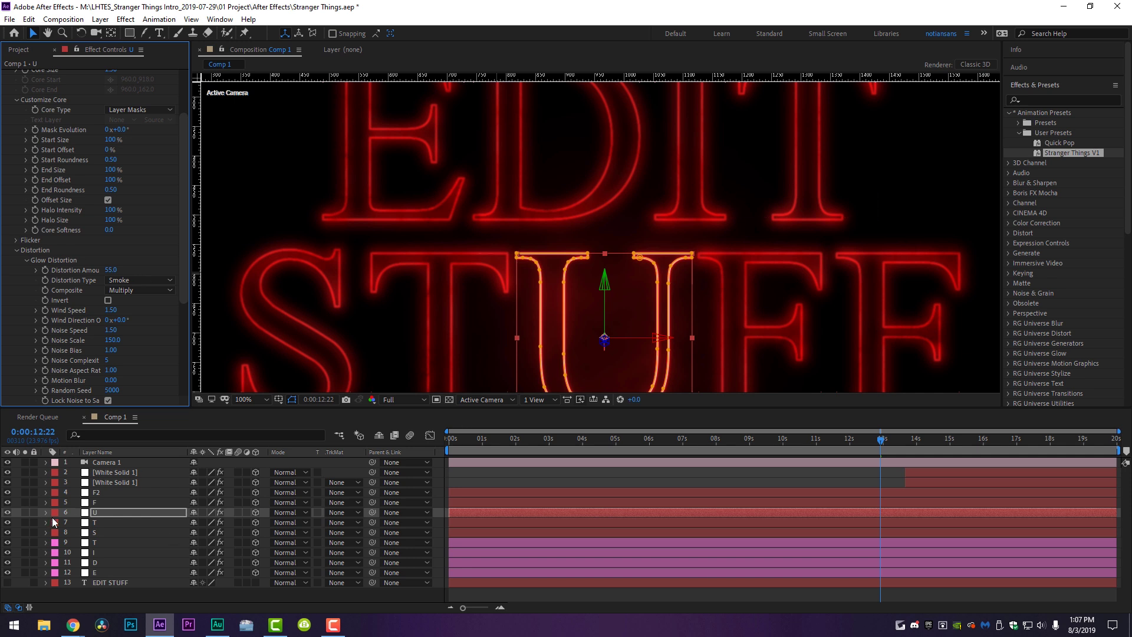
pyautogui.click(25, 512)
pyautogui.scroll(2, 621, 326)
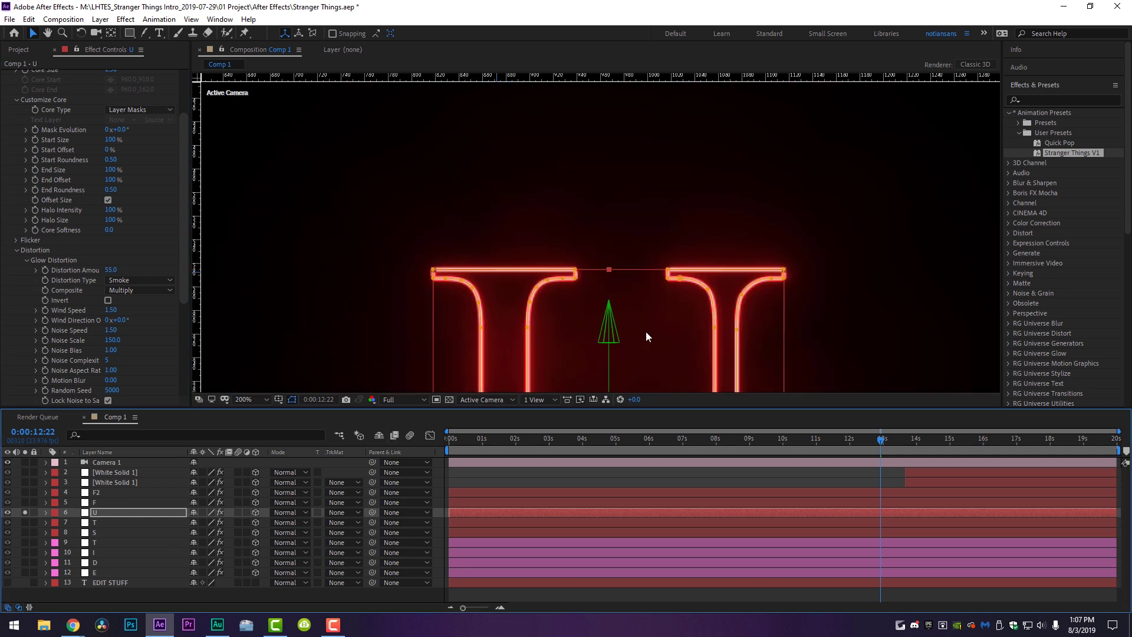
pyautogui.moveTo(646, 332); pyautogui.dragTo(675, 154)
pyautogui.press('v')
pyautogui.press('/')
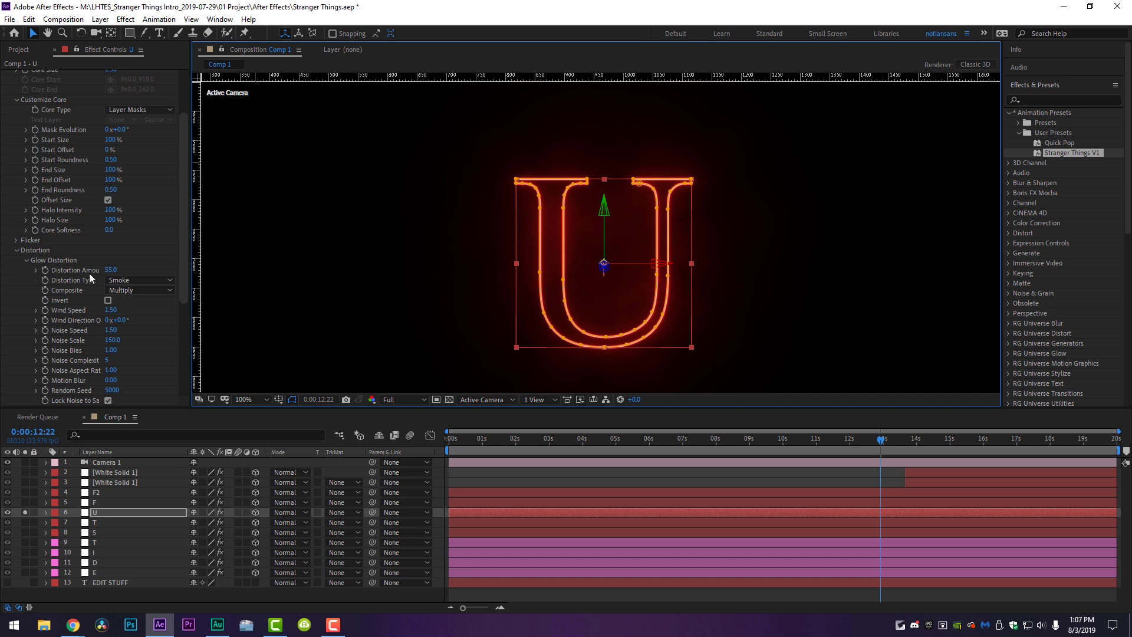
# - Change the U's glow distortion to the Fluid type with an amount of 75 and preview it from 0:00:11:07
pyautogui.moveTo(114, 269); pyautogui.dragTo(141, 269)
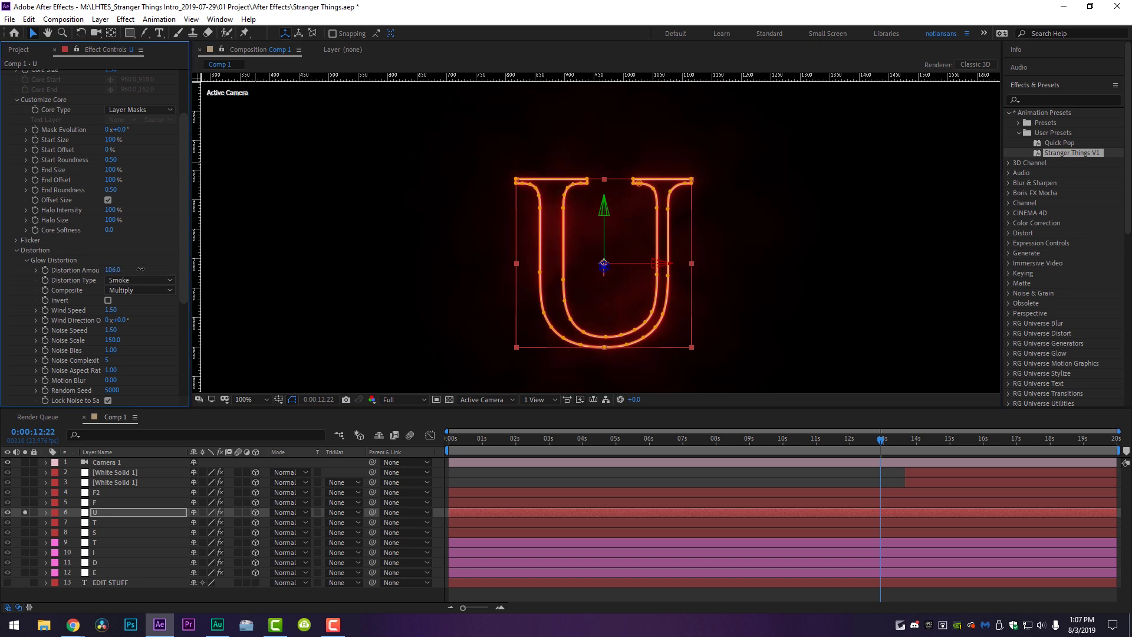
pyautogui.click(140, 305)
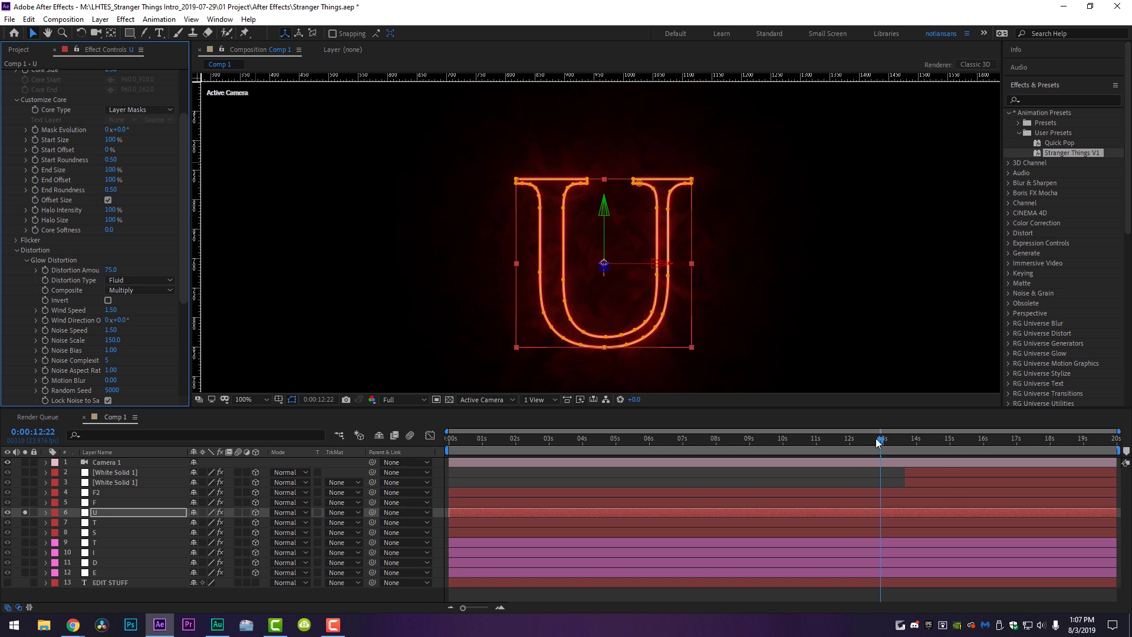
pyautogui.moveTo(879, 442); pyautogui.dragTo(826, 440)
pyautogui.press('space')
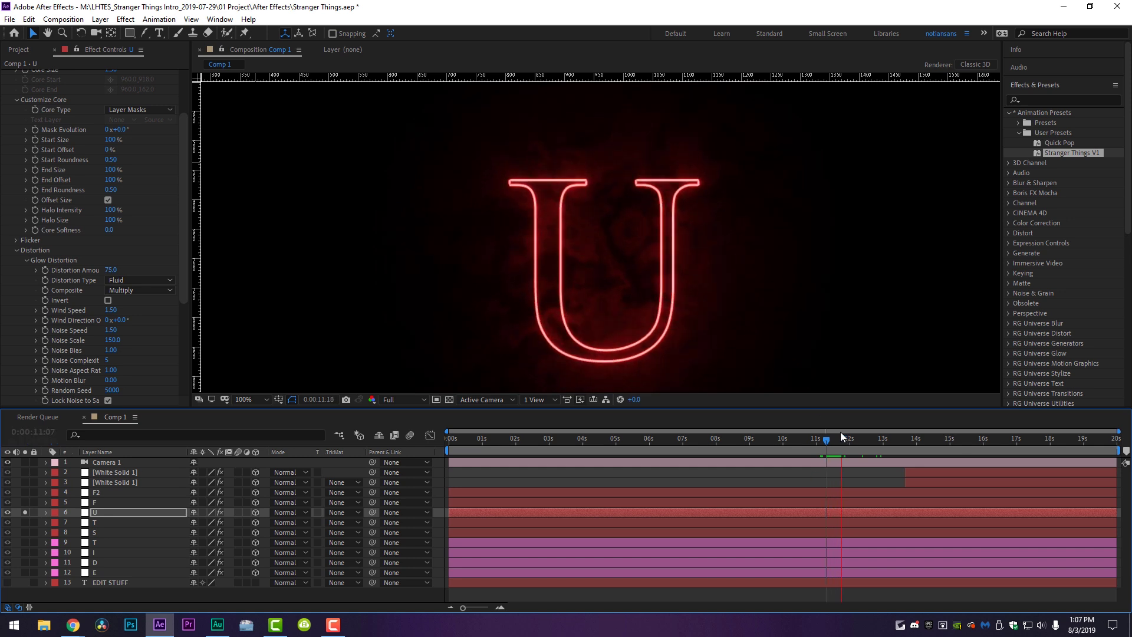
pyautogui.click(844, 441)
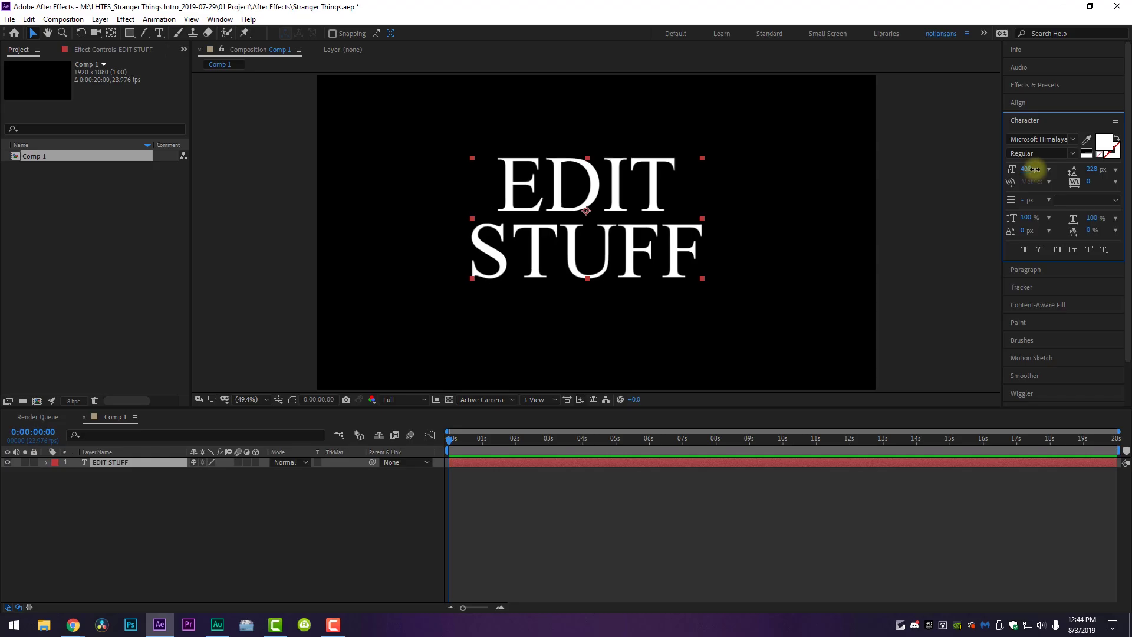
# - Create masks from the EDIT STUFF text layer
pyautogui.rightClick(110, 463)
pyautogui.moveTo(165, 386)
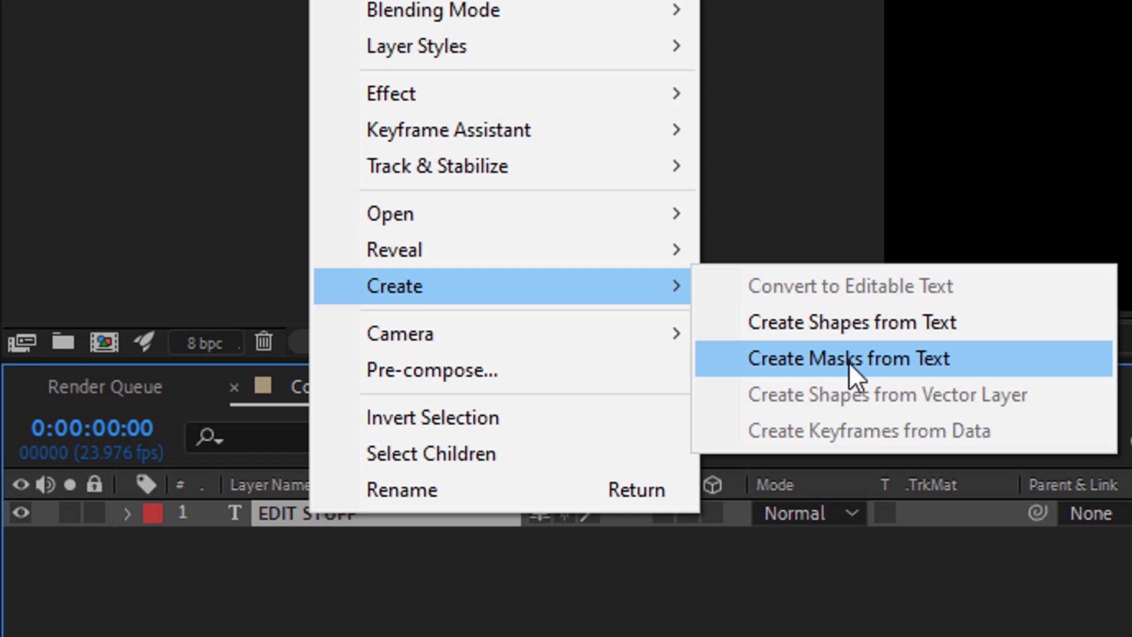
pyautogui.click(848, 362)
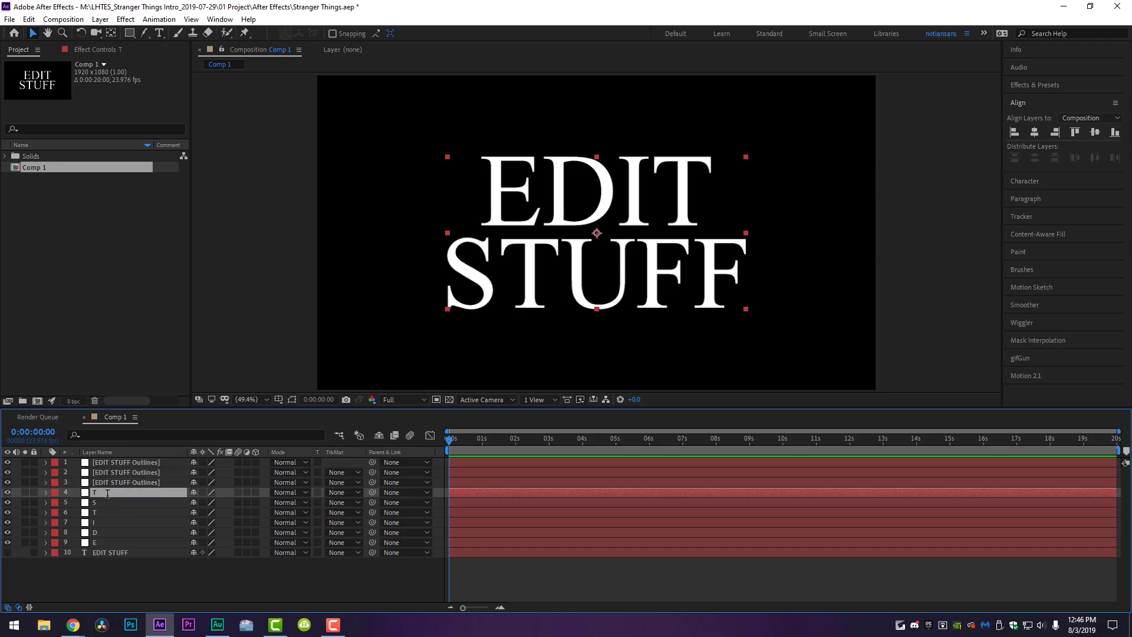
# - Rename the outline layers by letter, reveal their masks and select the unneeded STUFF letter masks on EDIT's T layer
pyautogui.click(105, 478)
pyautogui.press('Return')
pyautogui.press('Return')
pyautogui.hotkey('ctrl', 'a')
pyautogui.press('m')
pyautogui.scroll(5, 94, 577)
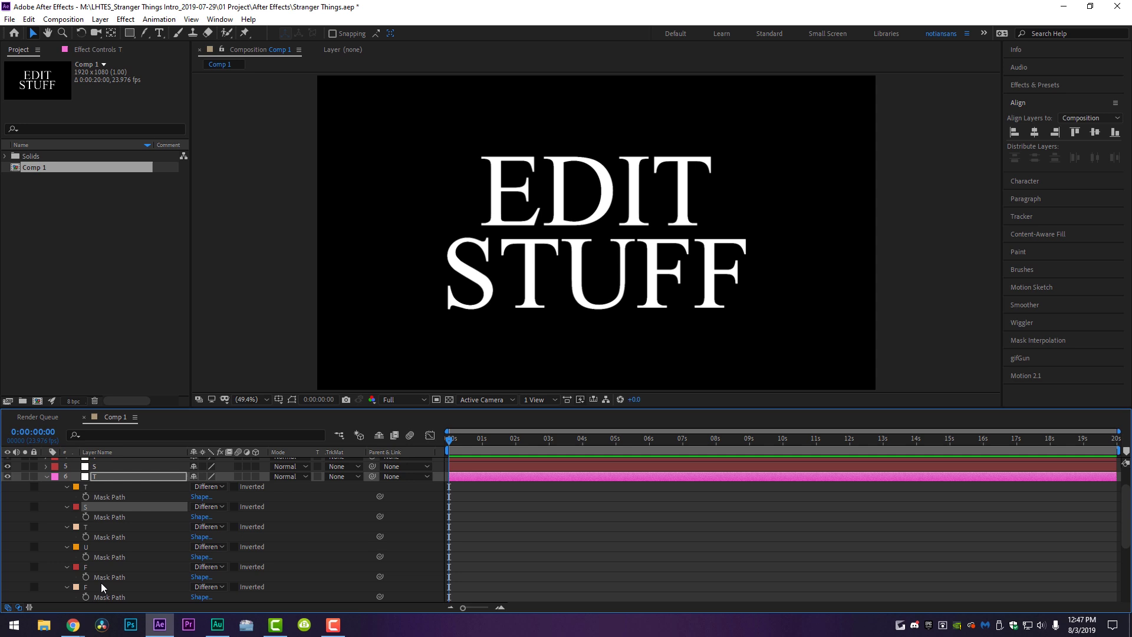
pyautogui.click(105, 484)
pyautogui.click(98, 474)
pyautogui.click(101, 466)
pyautogui.click(139, 491)
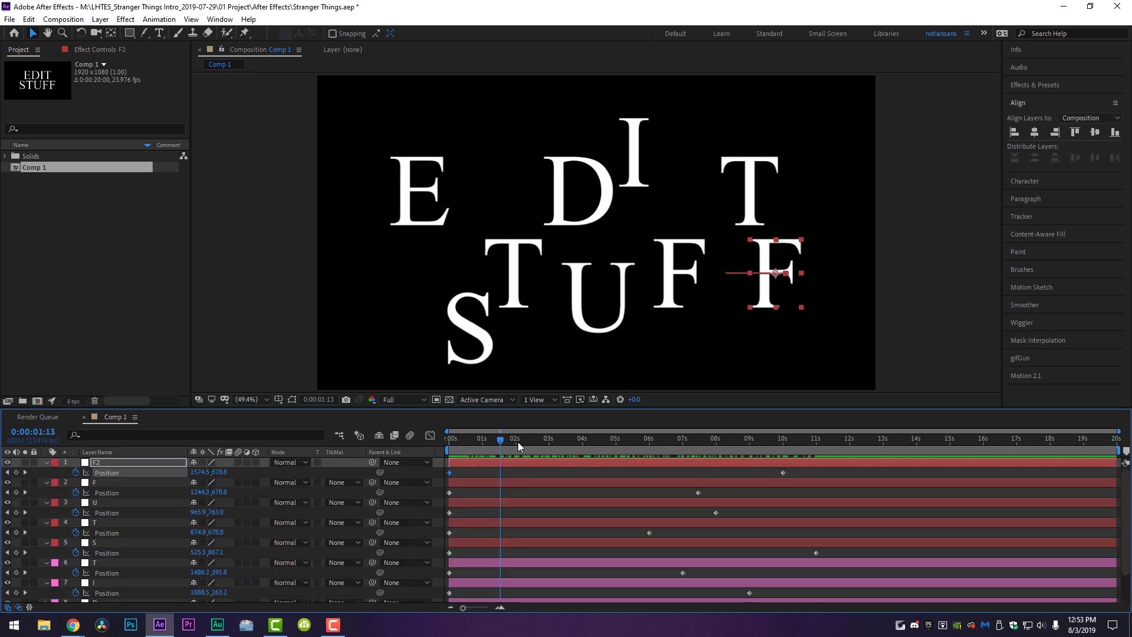
# - Scrub through the letters' position animation and the camera pull-back to check the movement
pyautogui.moveTo(518, 441); pyautogui.dragTo(749, 455)
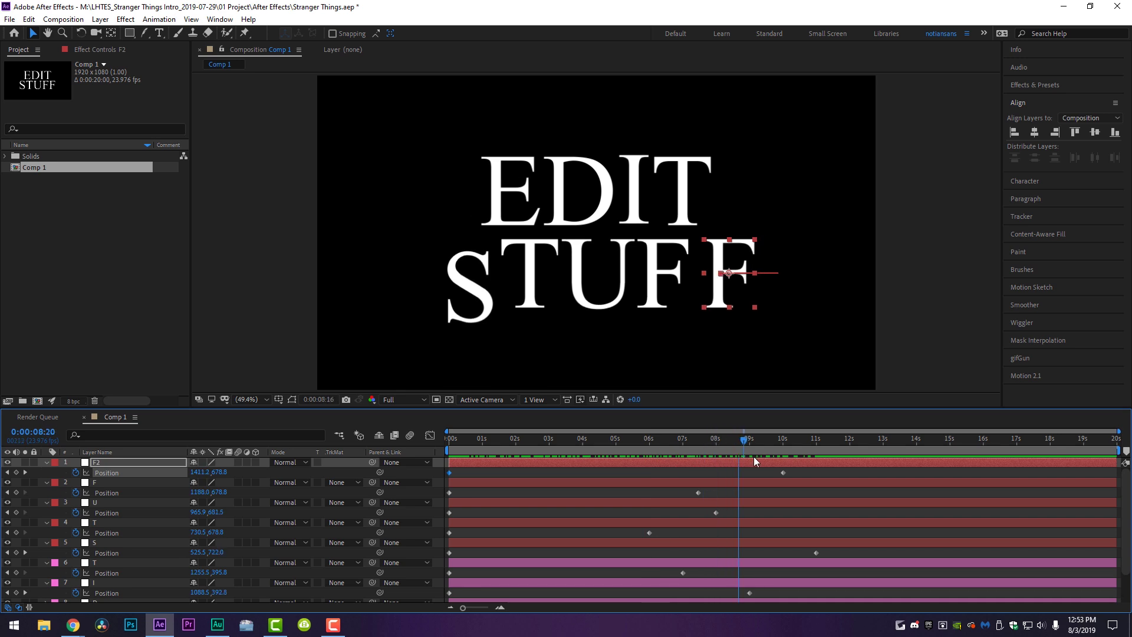
pyautogui.moveTo(838, 468); pyautogui.dragTo(679, 477)
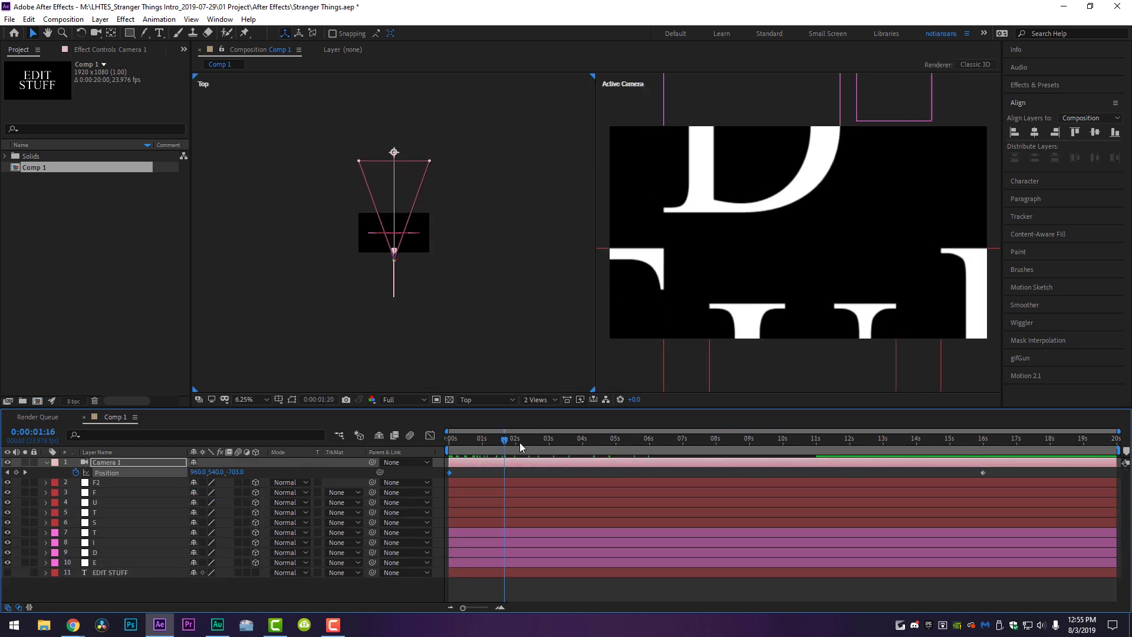
pyautogui.moveTo(519, 442); pyautogui.dragTo(590, 466)
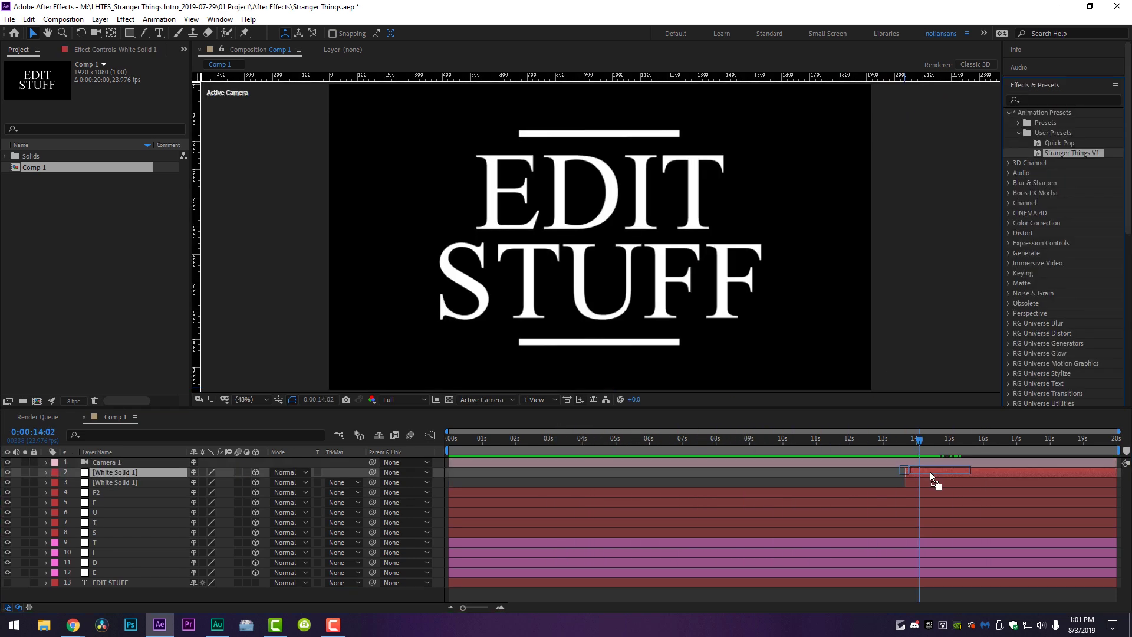
# - Apply the Stranger Things V1 preset to the upper White Solid 1, U, I and E layers, and scrub through the result
pyautogui.moveTo(932, 476); pyautogui.dragTo(937, 478)
pyautogui.moveTo(1072, 153); pyautogui.dragTo(953, 513)
pyautogui.moveTo(1072, 153); pyautogui.dragTo(943, 553)
pyautogui.moveTo(1072, 153); pyautogui.dragTo(944, 572)
pyautogui.moveTo(805, 479); pyautogui.dragTo(989, 478)
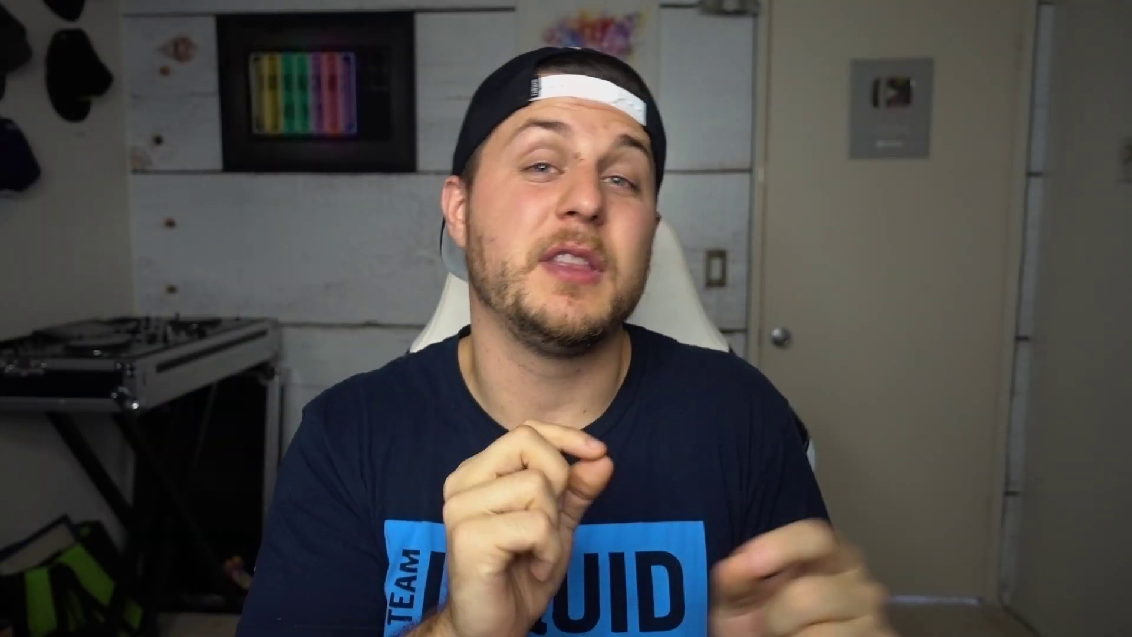